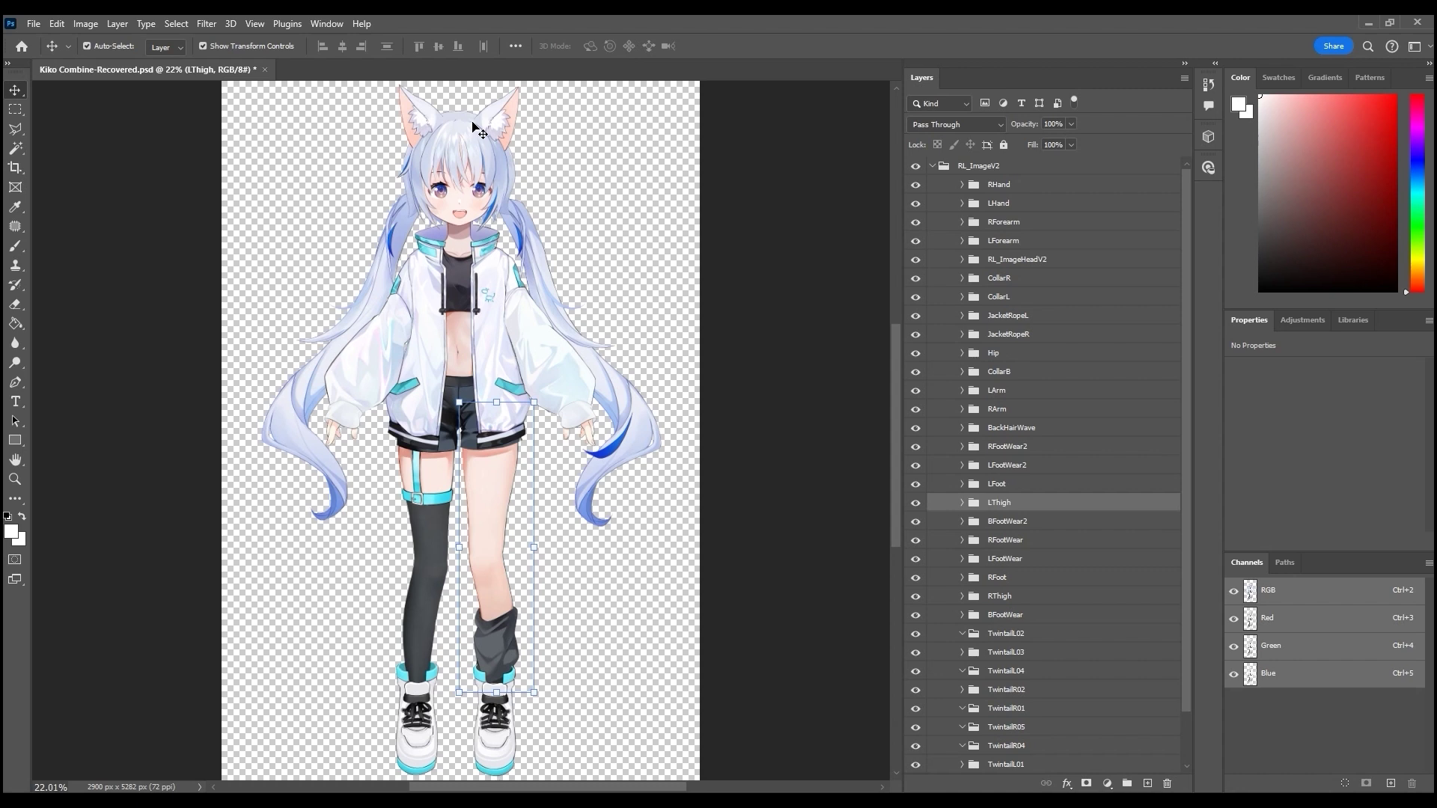
Check the LThigh and head artwork, then start a new character from the Human Template (PSD).
click(915, 503)
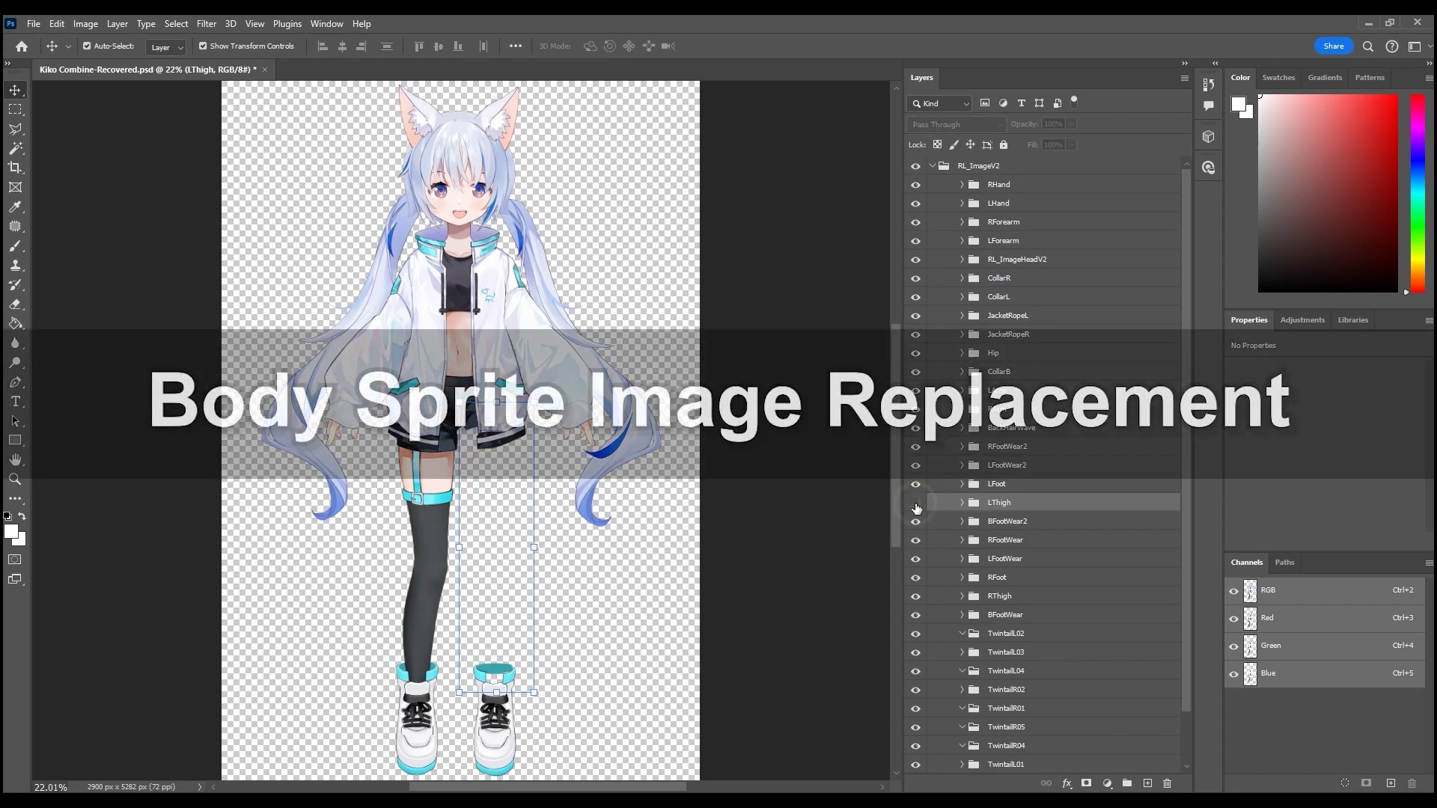
click(915, 503)
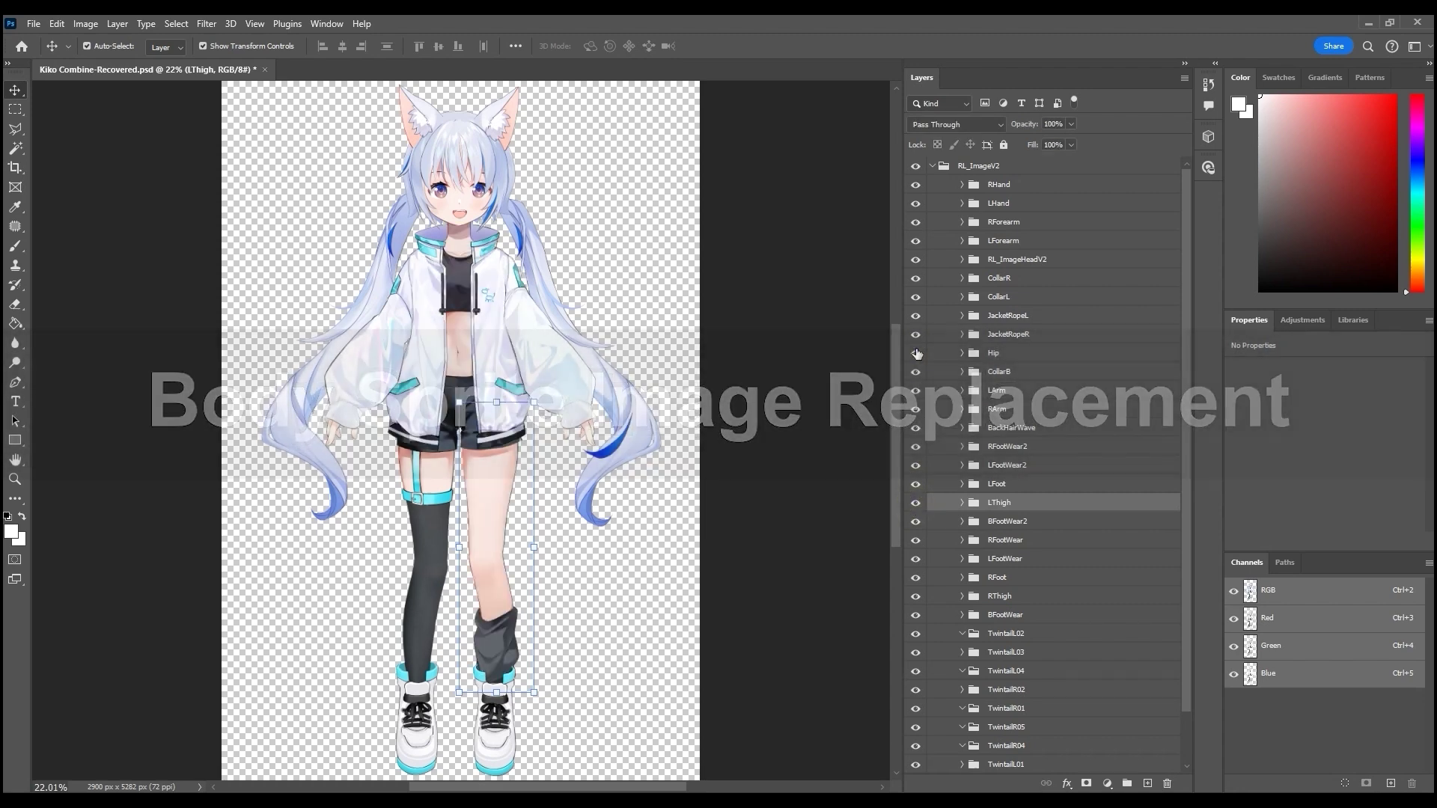
click(916, 260)
click(916, 260)
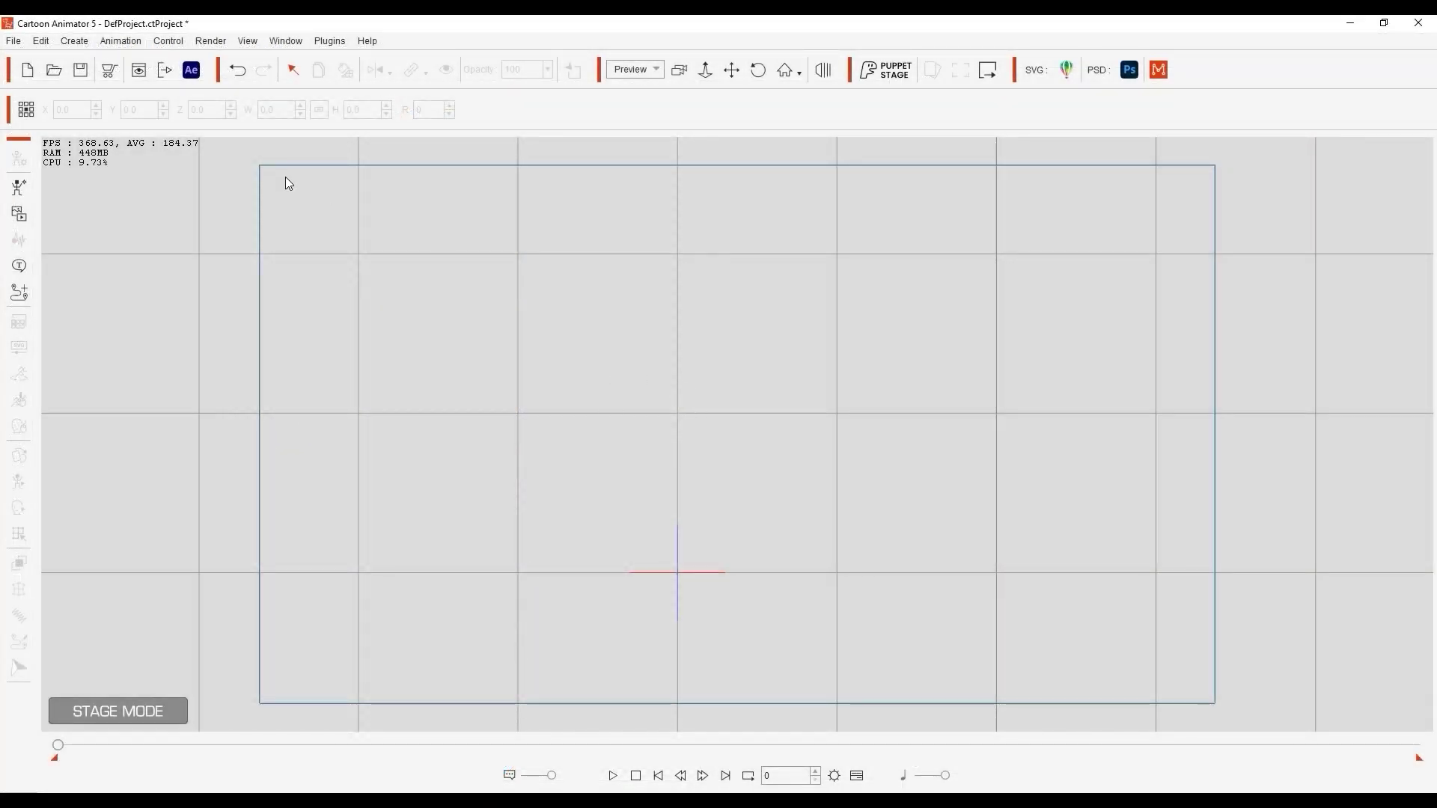
click(23, 192)
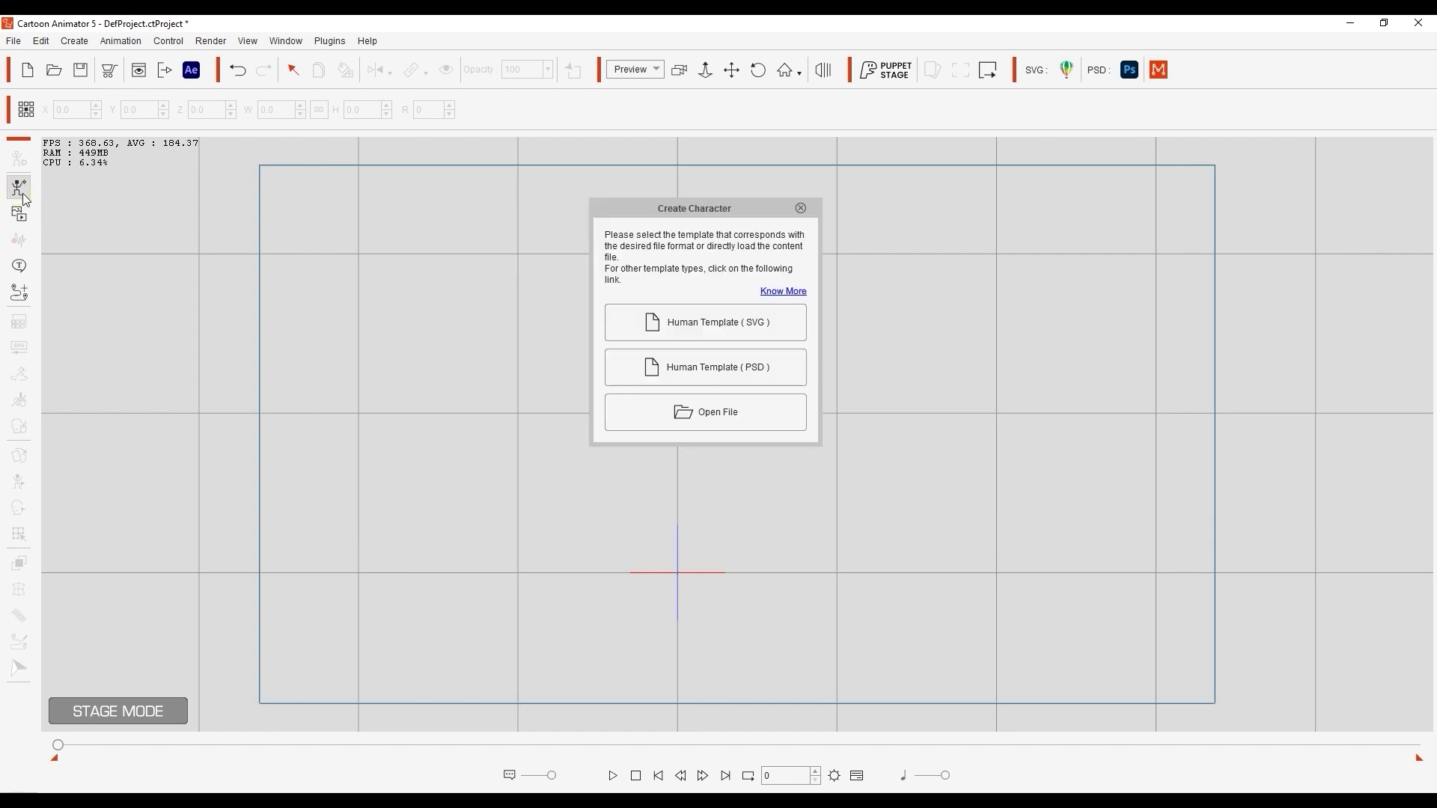
click(627, 367)
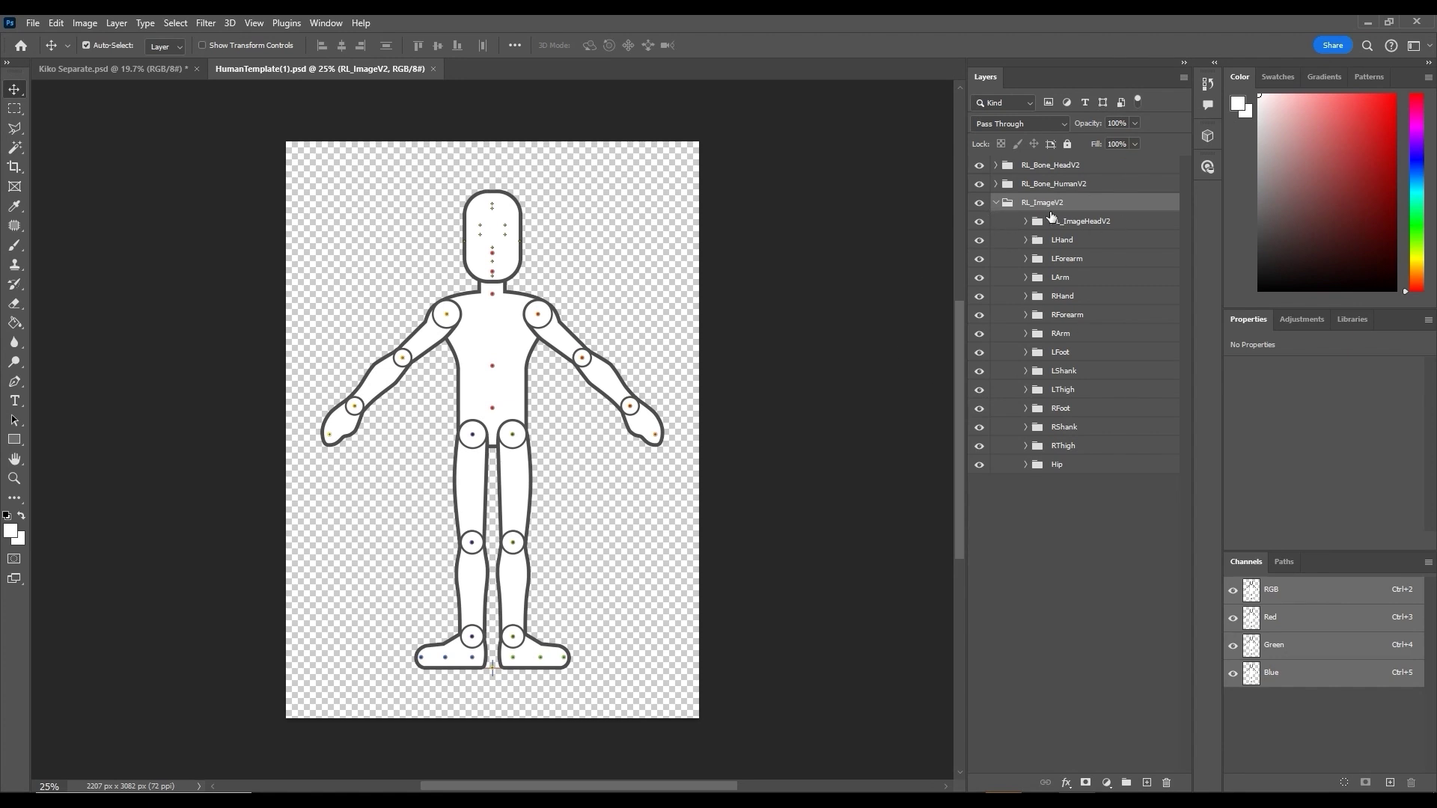
double_click(981, 202)
click(979, 185)
click(979, 185)
double_click(979, 185)
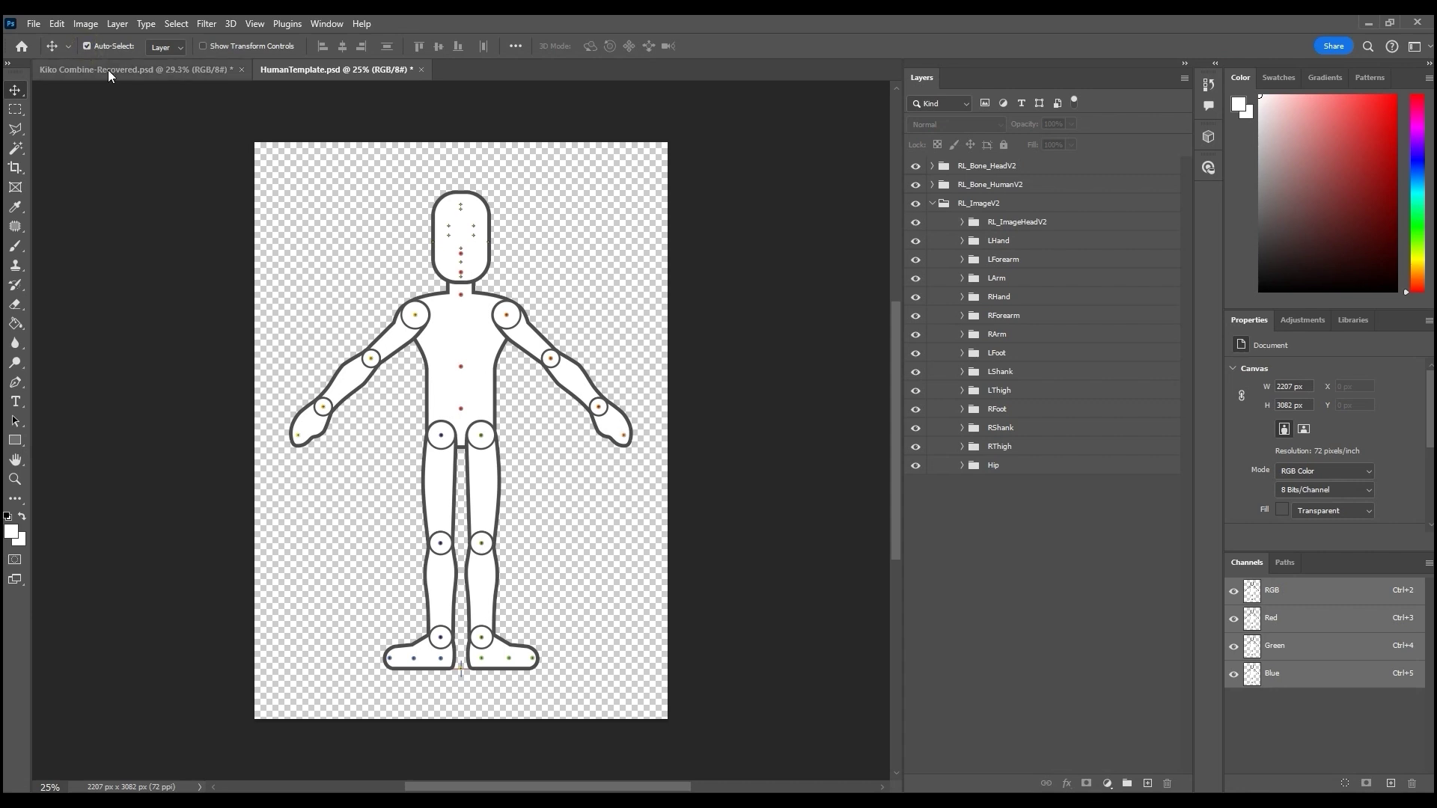
click(466, 361)
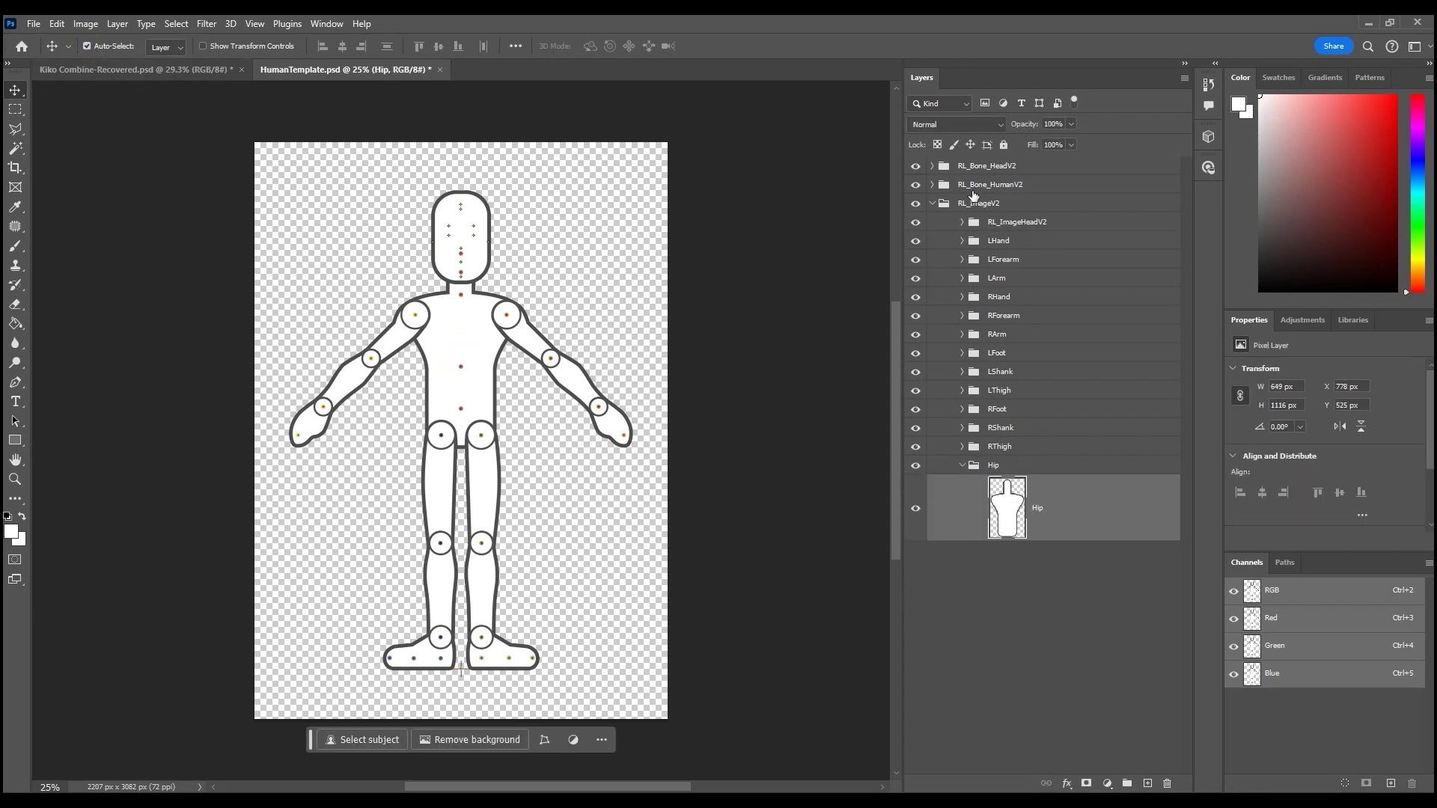
click(595, 388)
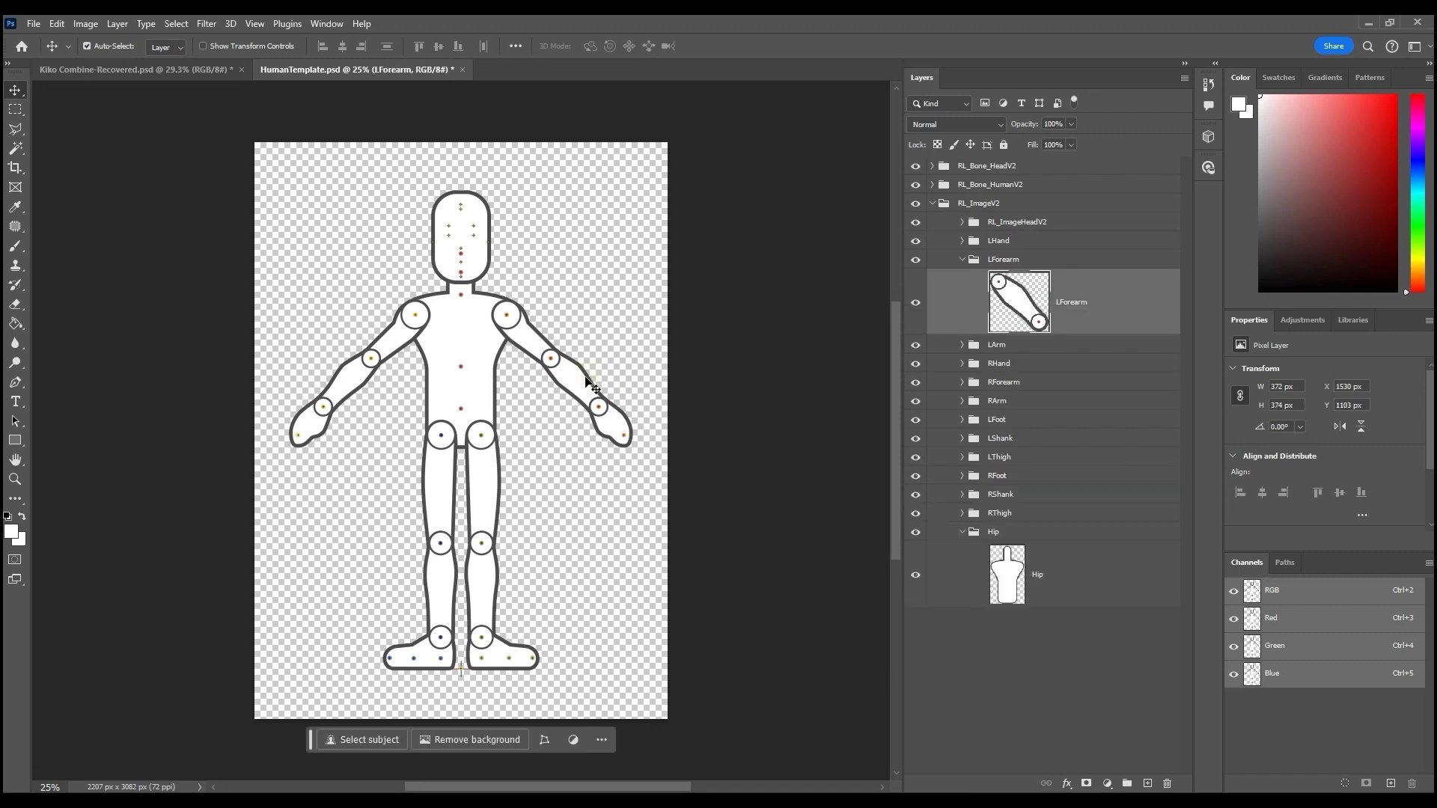
click(483, 249)
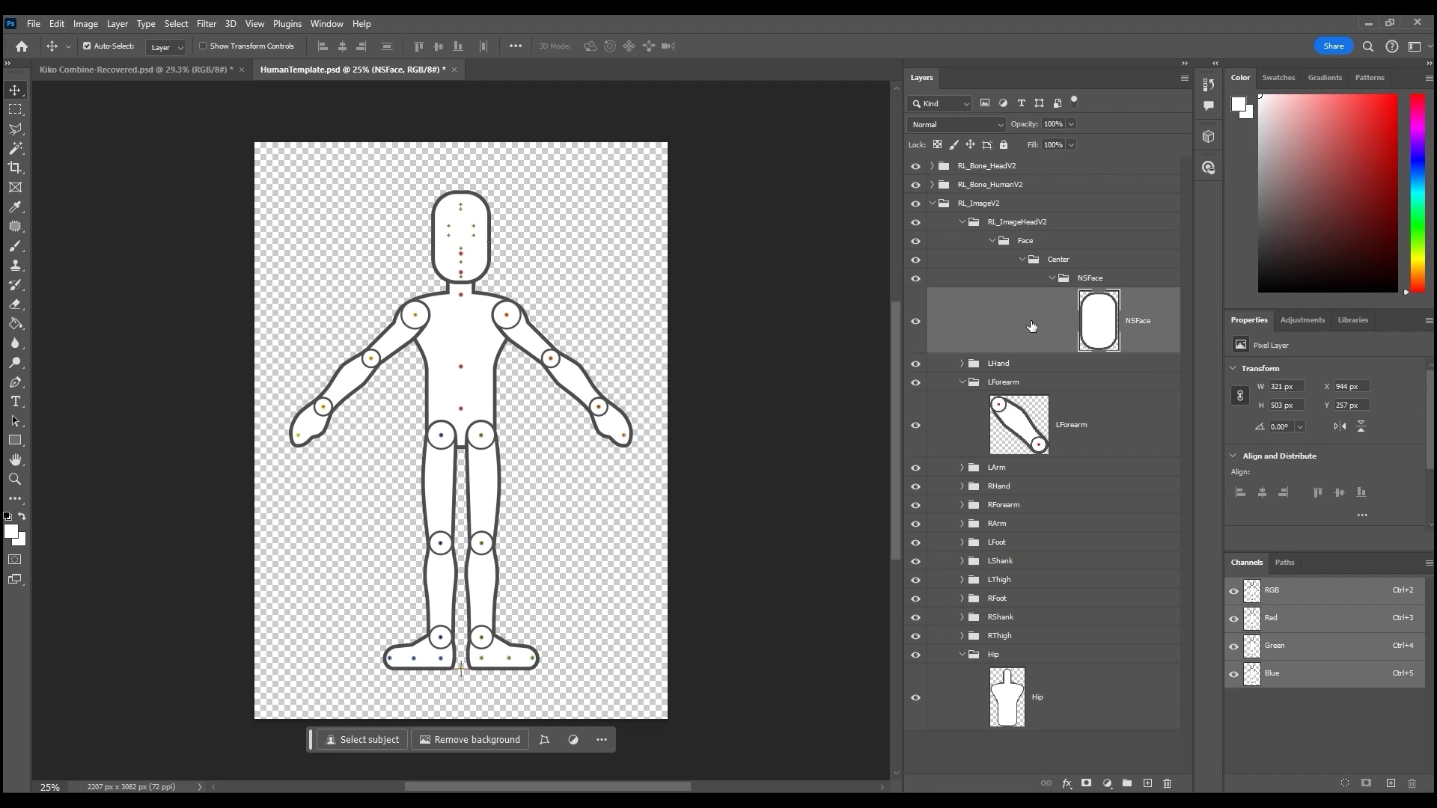
click(962, 221)
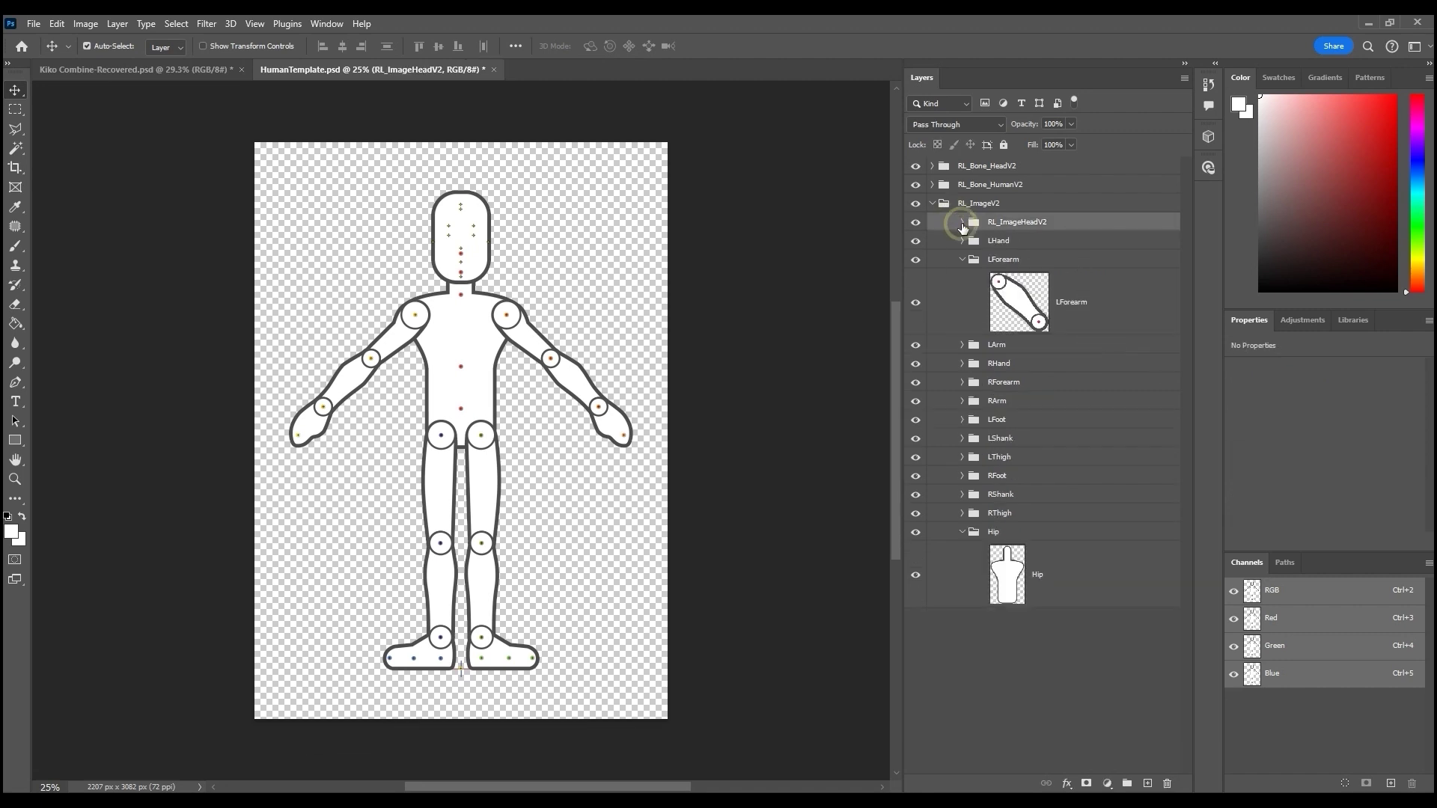
click(961, 260)
click(962, 465)
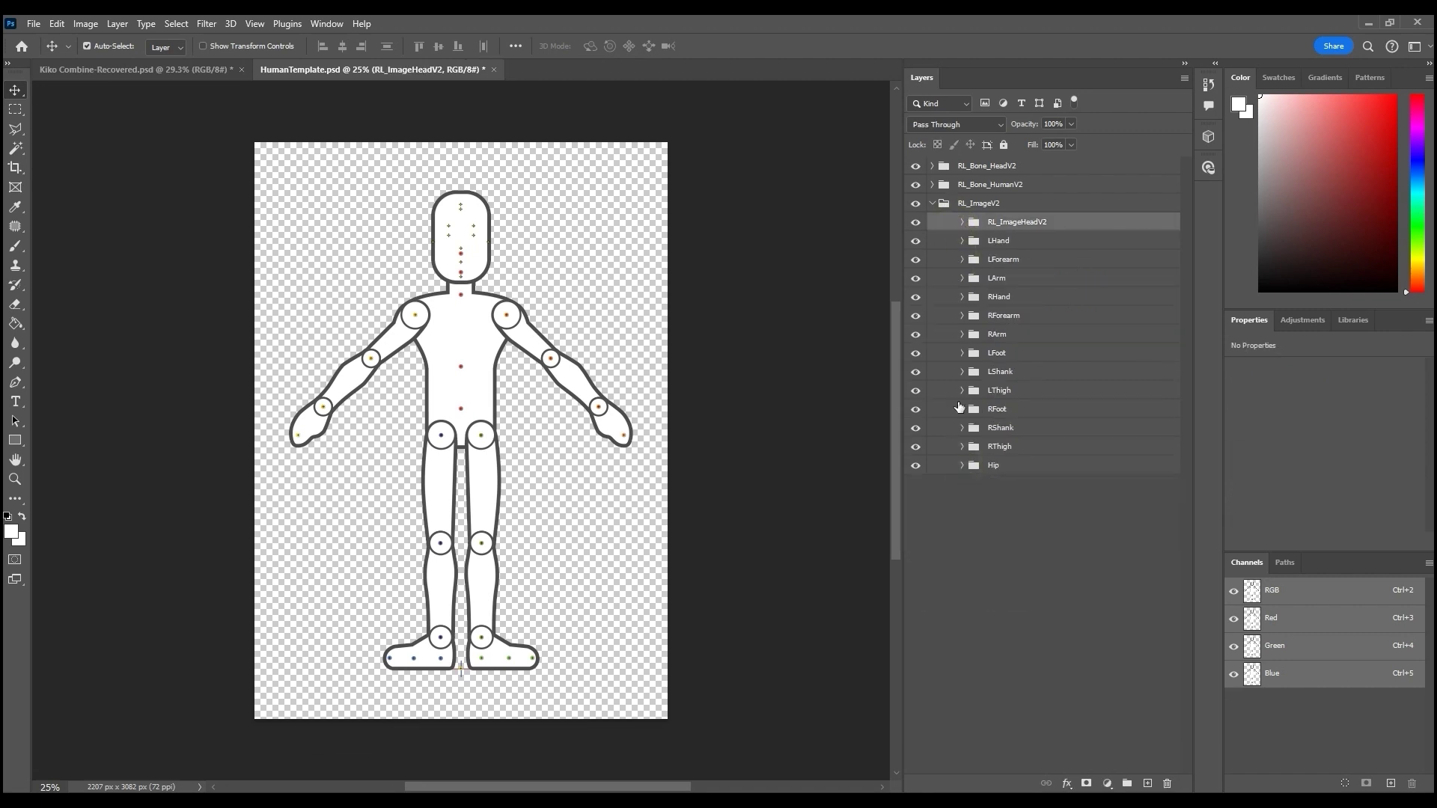
click(163, 75)
Copy the Kiki Layer group from Kiko and paste it above RL_ImageV2 in HumanTemplate.
click(975, 169)
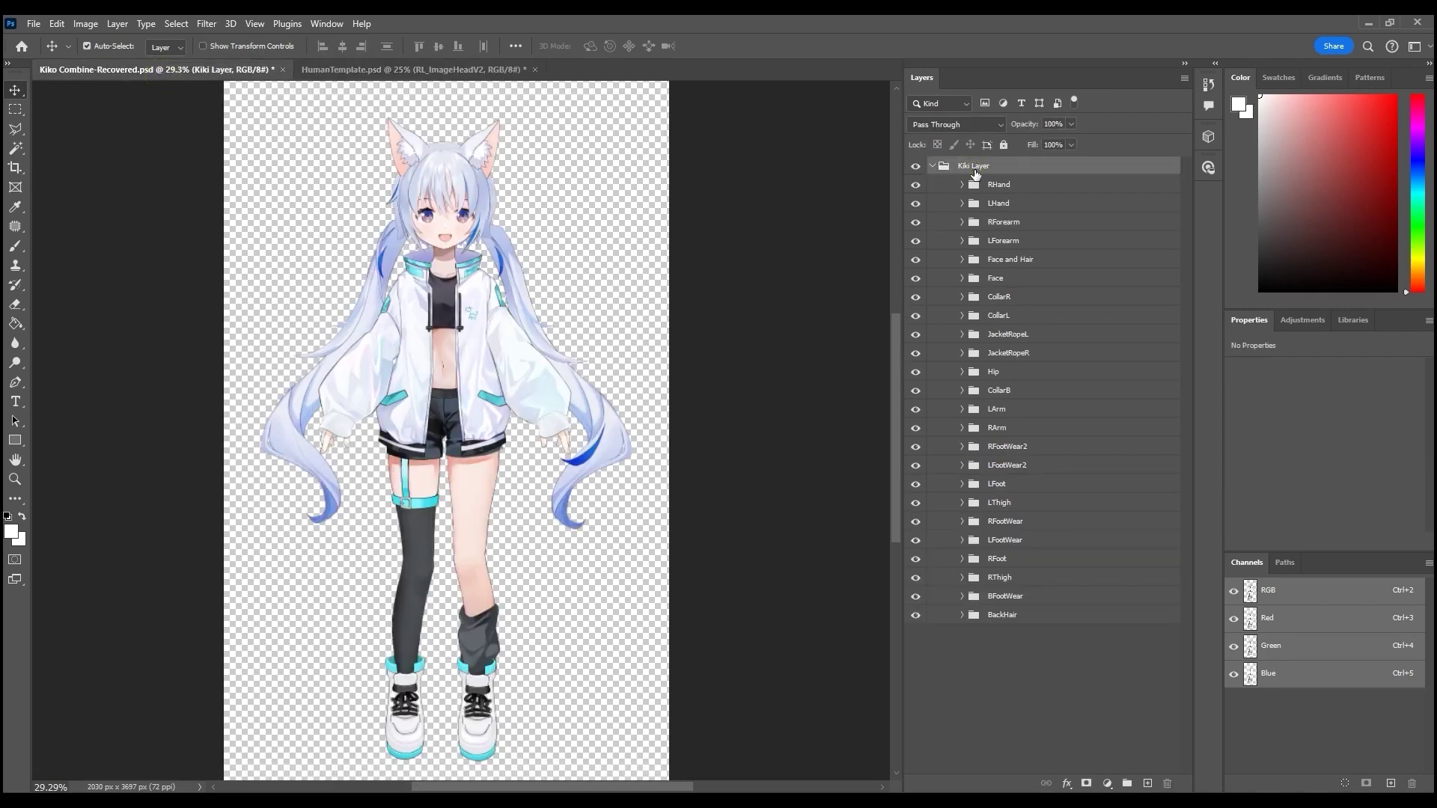
click(57, 23)
click(94, 129)
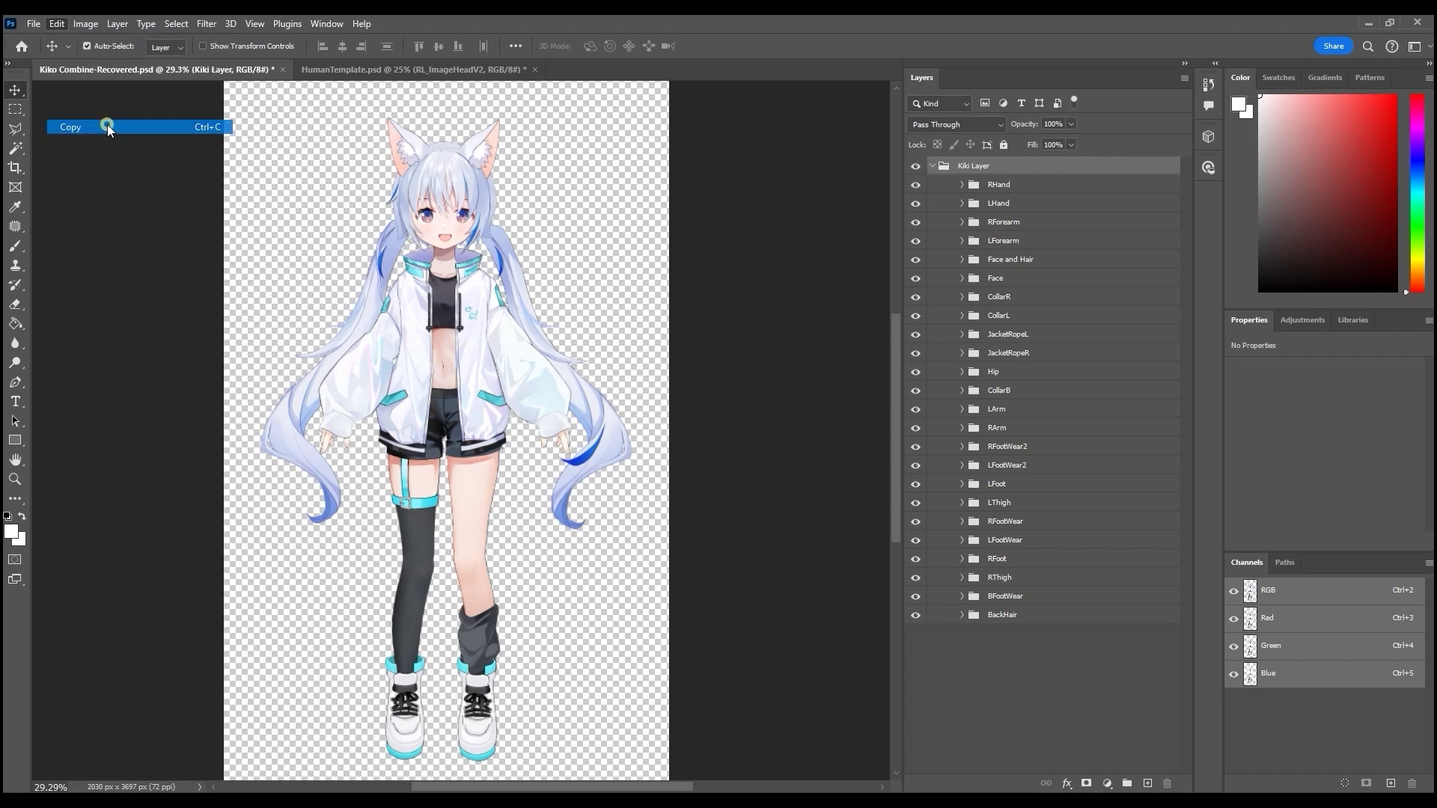
click(392, 70)
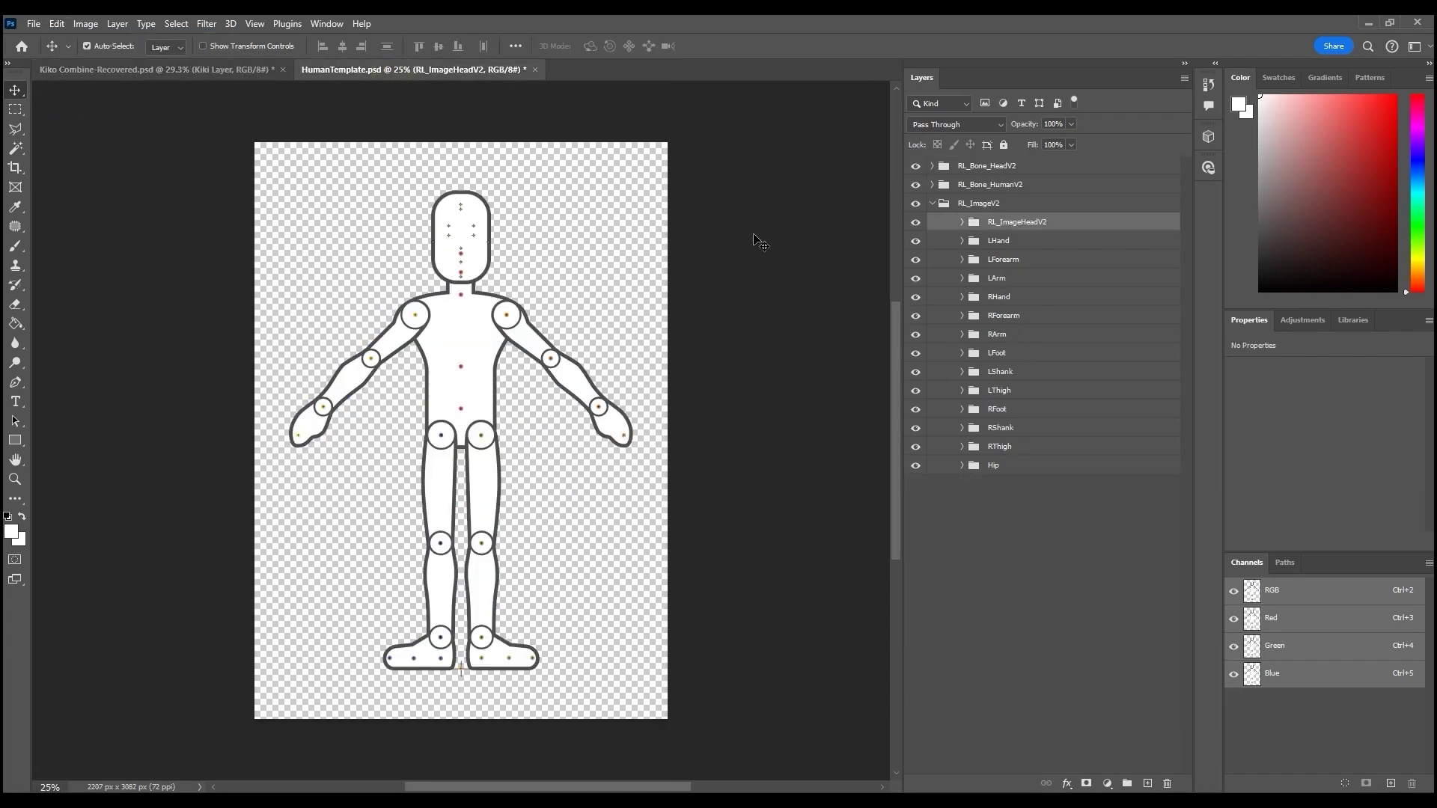
click(985, 207)
click(57, 23)
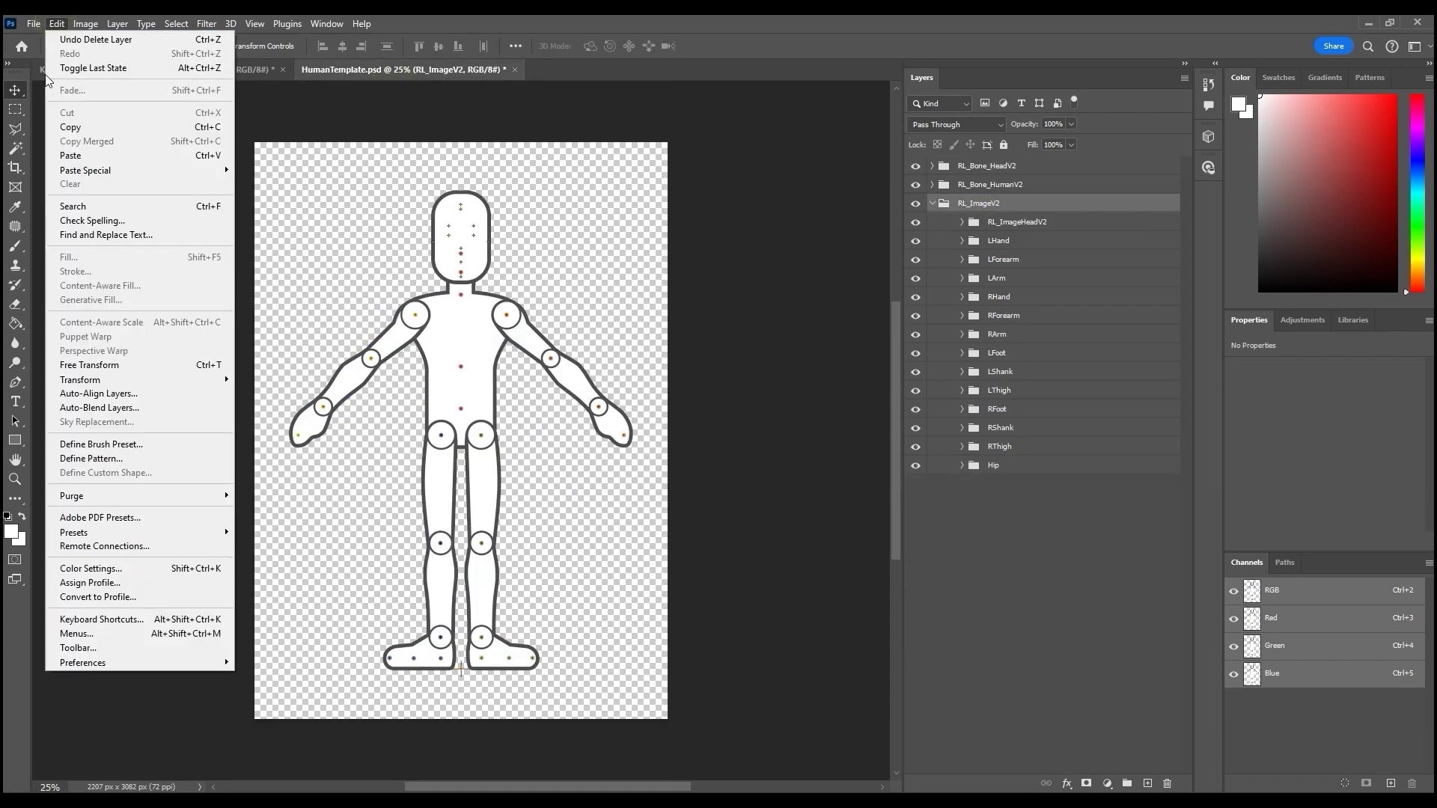
click(89, 156)
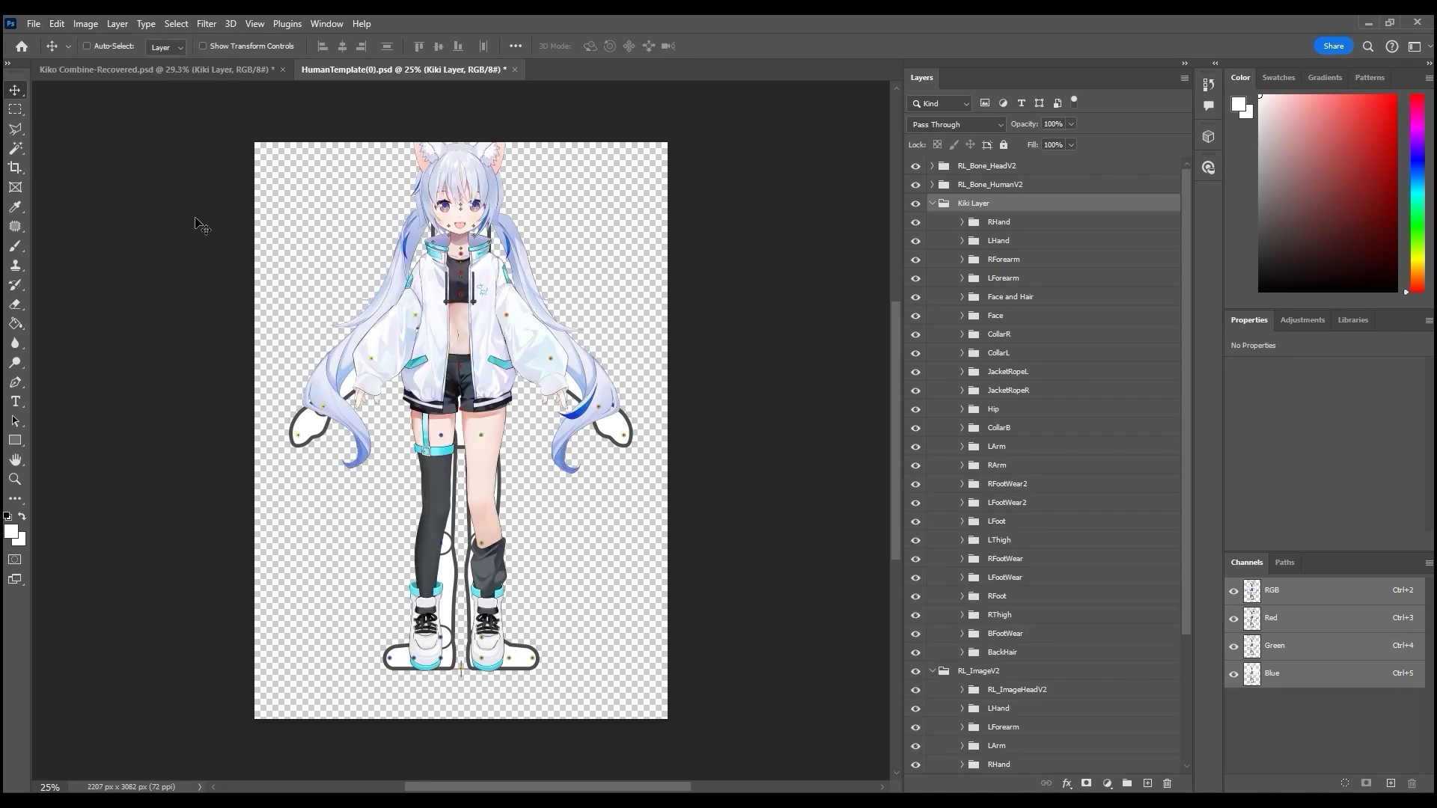
Drag the pasted character artwork so it lines up over the mannequin figure.
drag(607, 385, 432, 449)
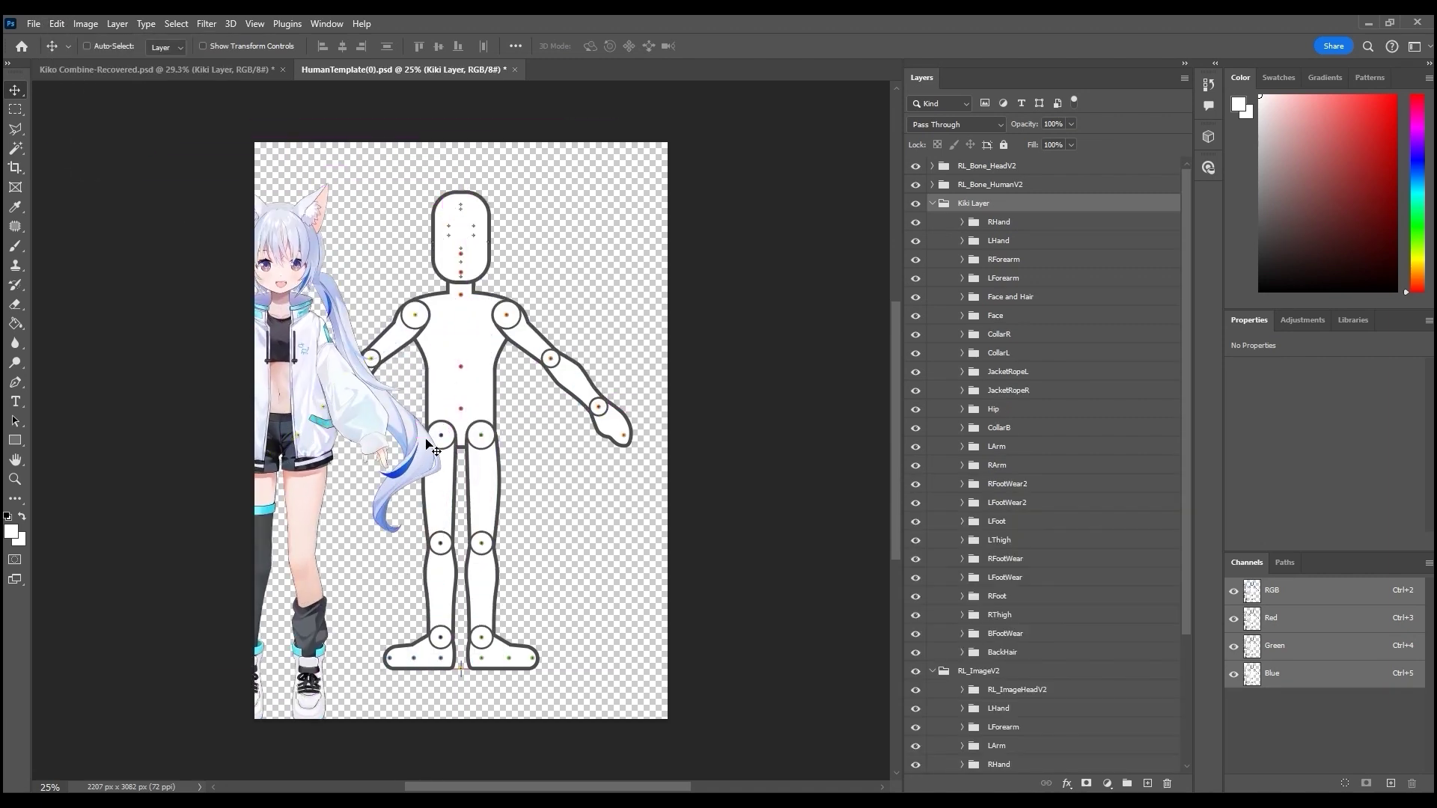
drag(332, 432, 504, 417)
click(736, 363)
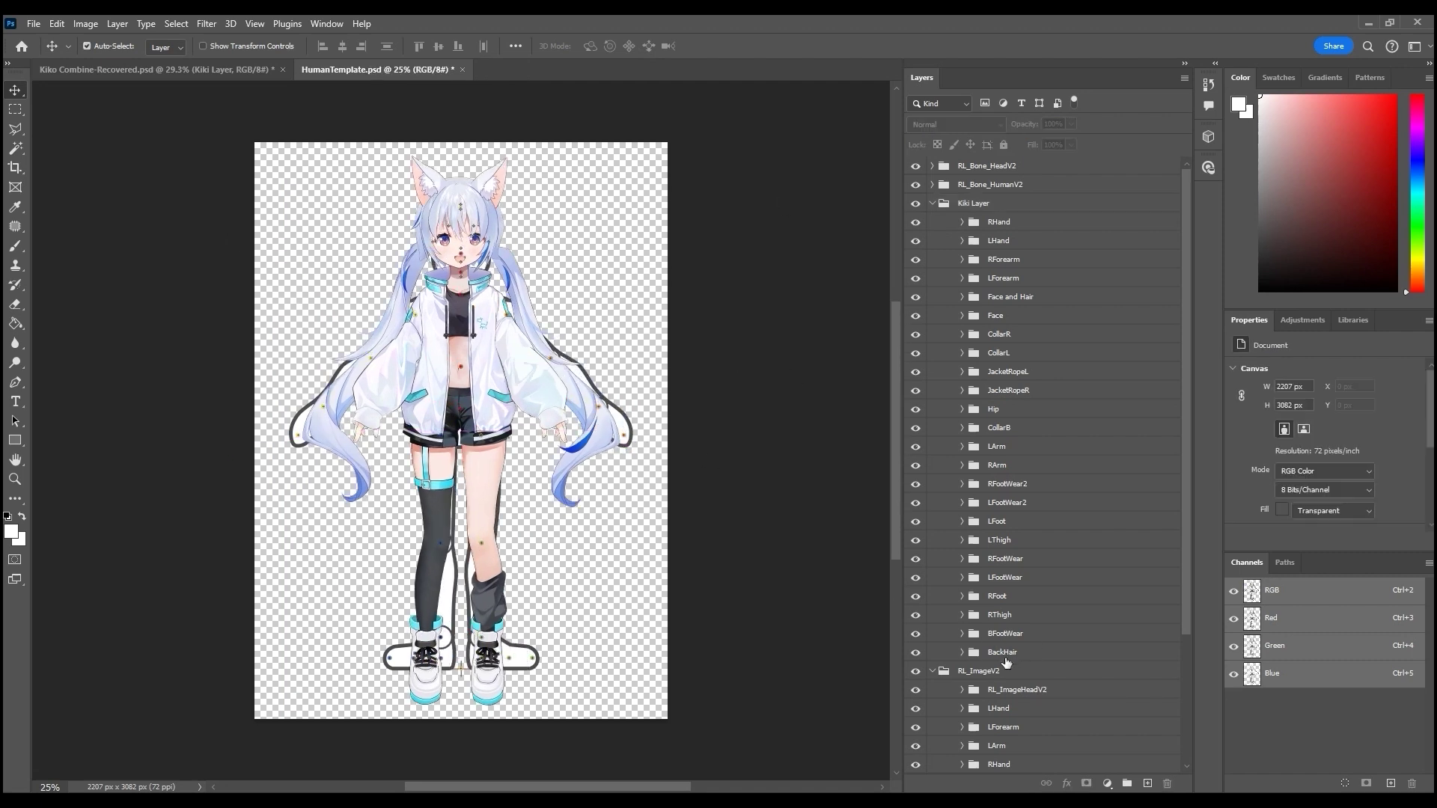
Ungroup the Kiki Layer body-part groups, leaving Face and Hair grouped.
click(1007, 225)
shift+click(1018, 635)
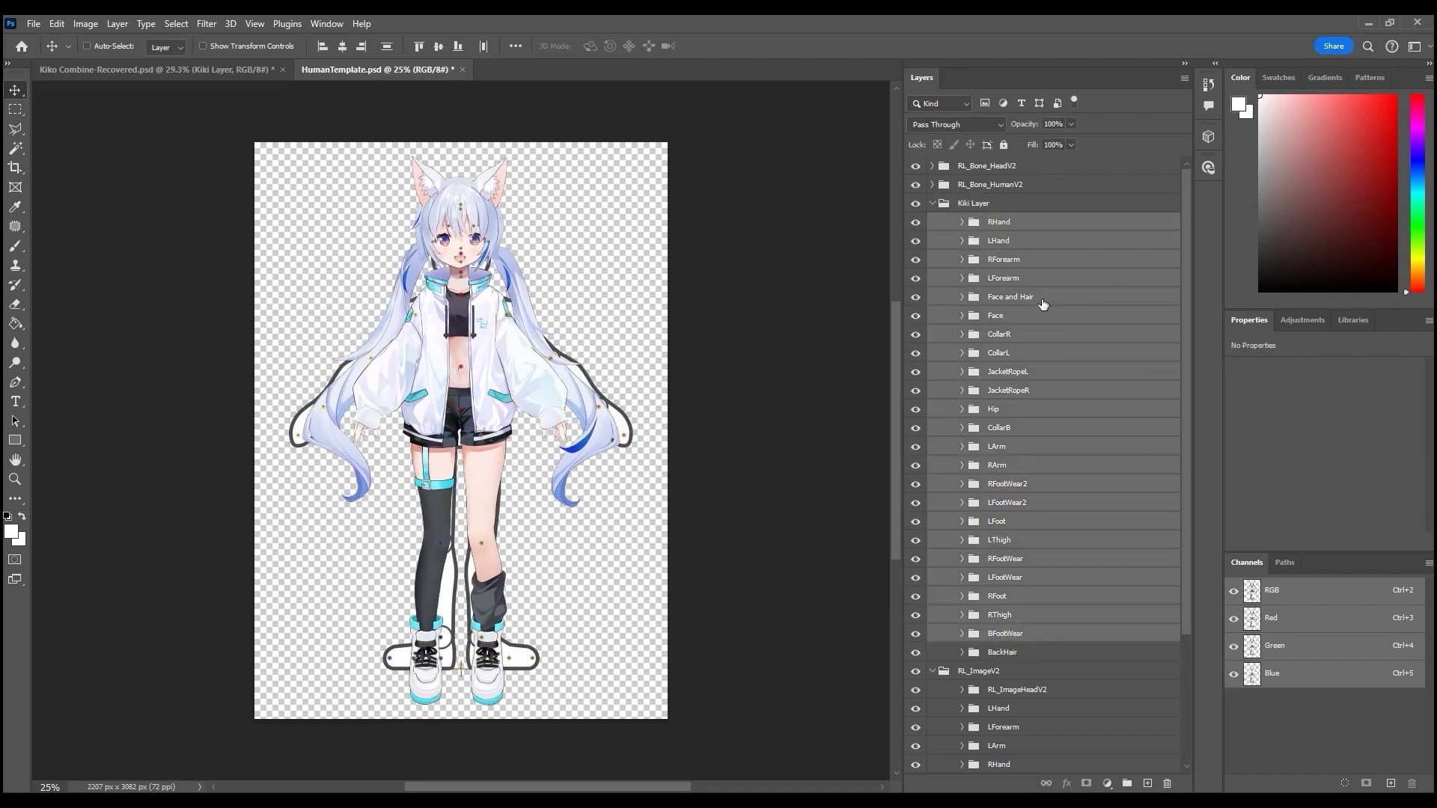
ctrl+click(1042, 303)
right_click(1041, 390)
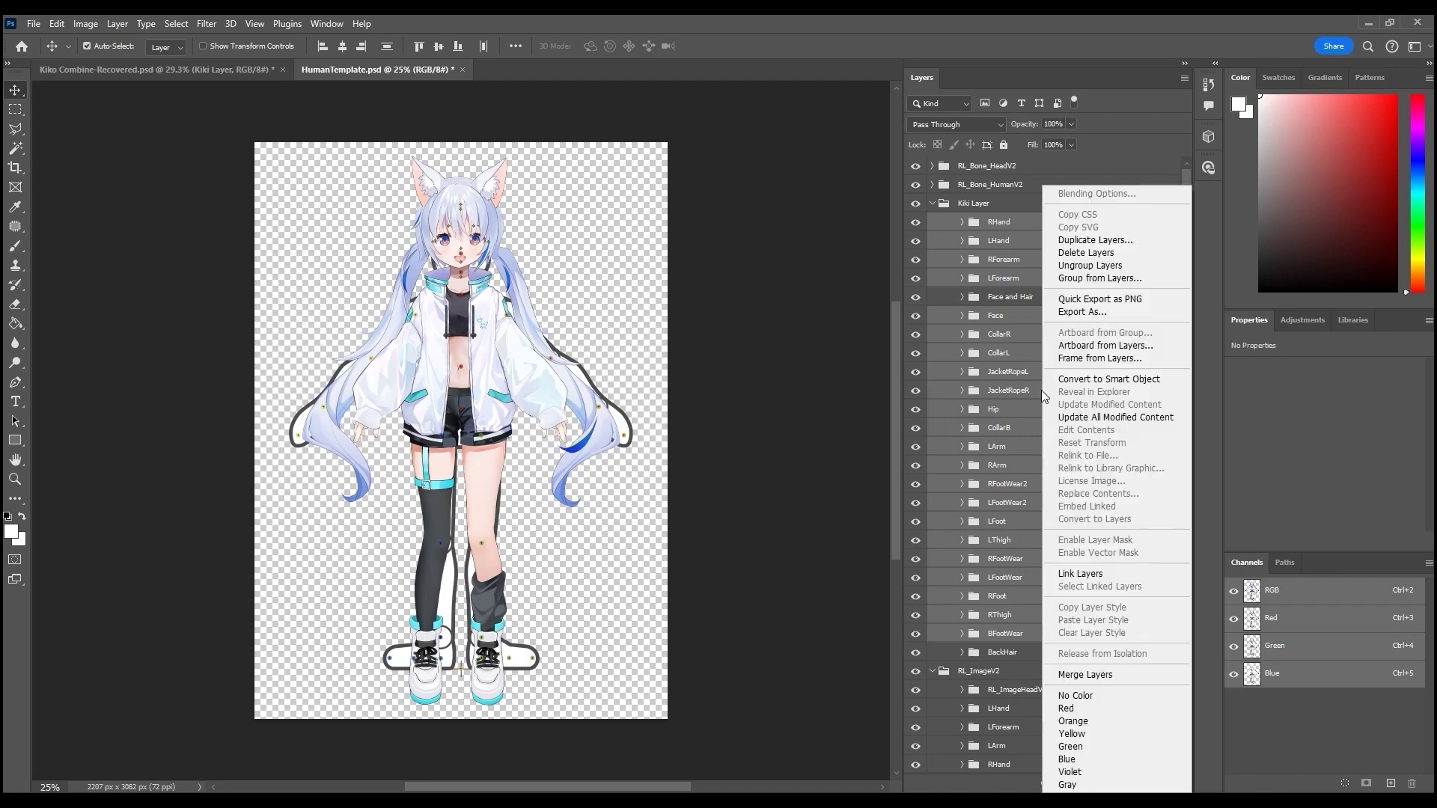
click(1149, 272)
drag(1187, 246, 1181, 641)
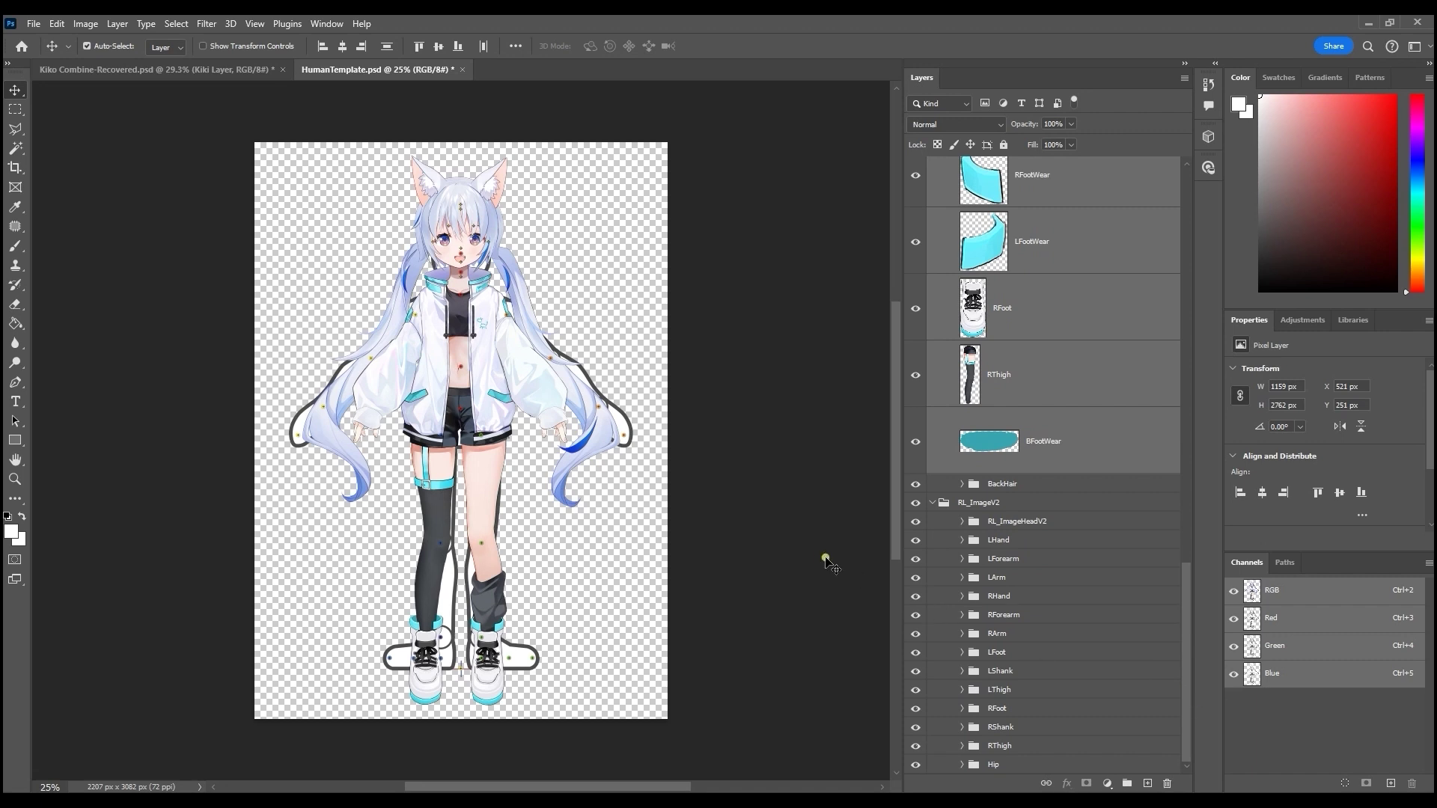
click(826, 559)
Move the RThigh, RFoot, LThigh and LFoot sprites into their template groups.
drag(1036, 385, 999, 745)
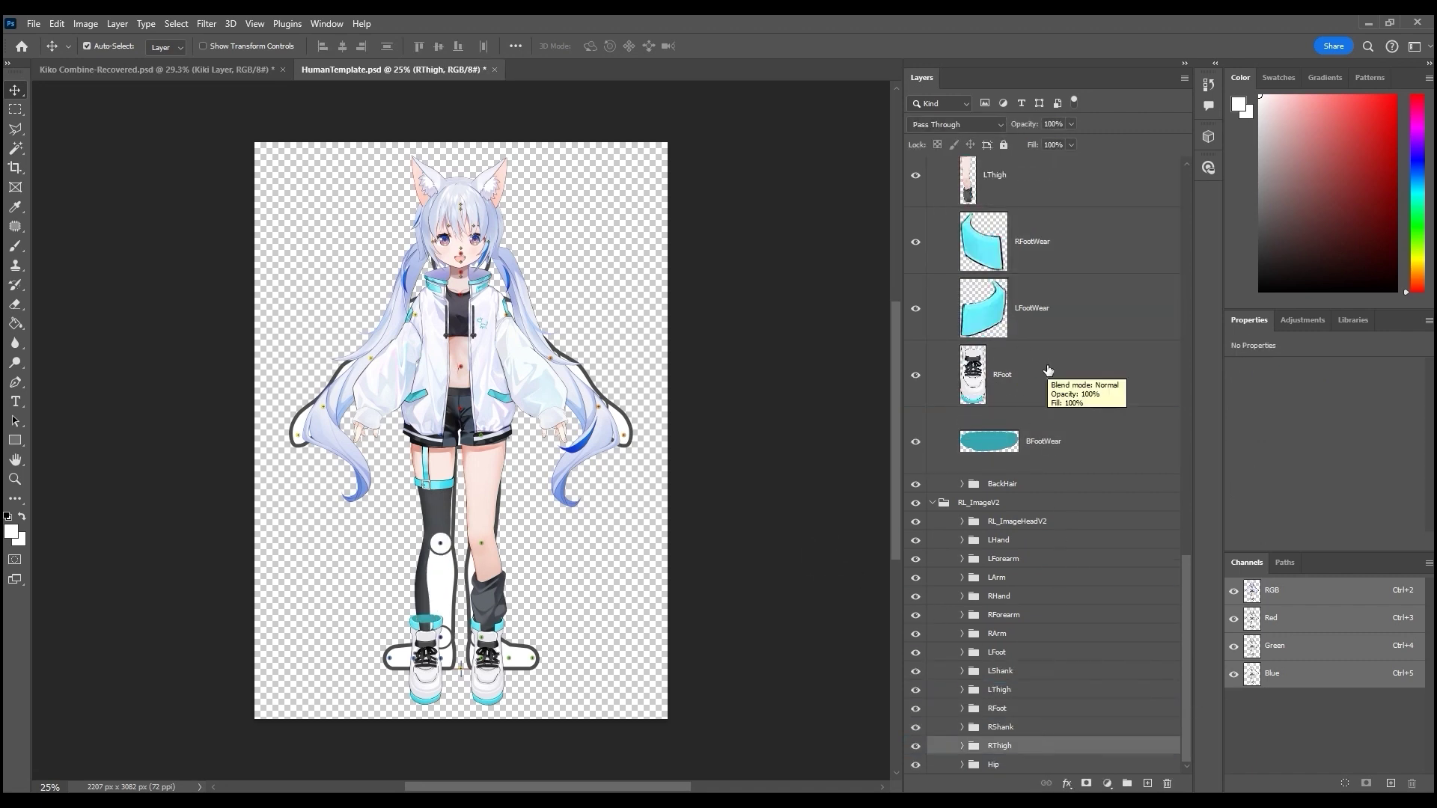
drag(1048, 371, 1021, 711)
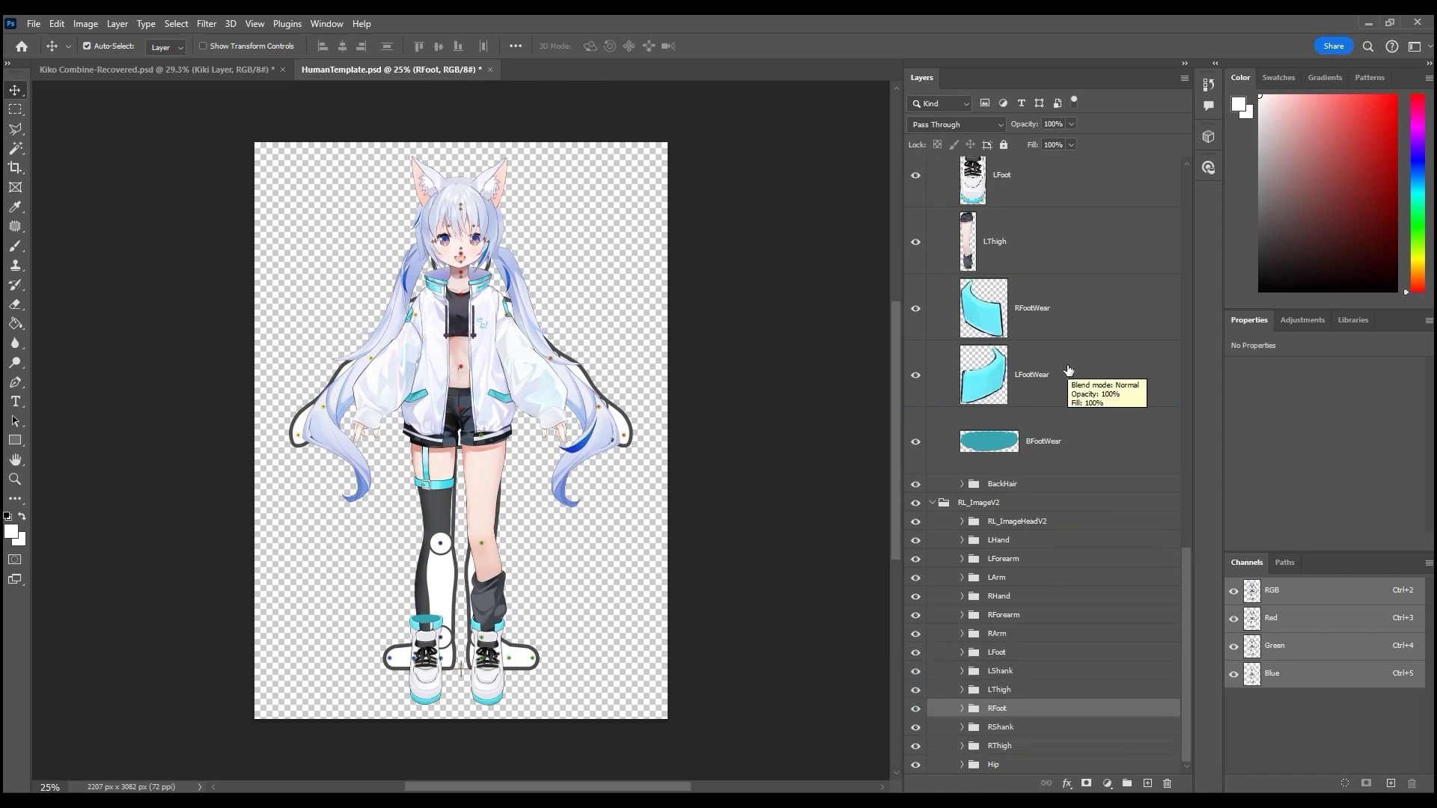
click(915, 309)
click(915, 309)
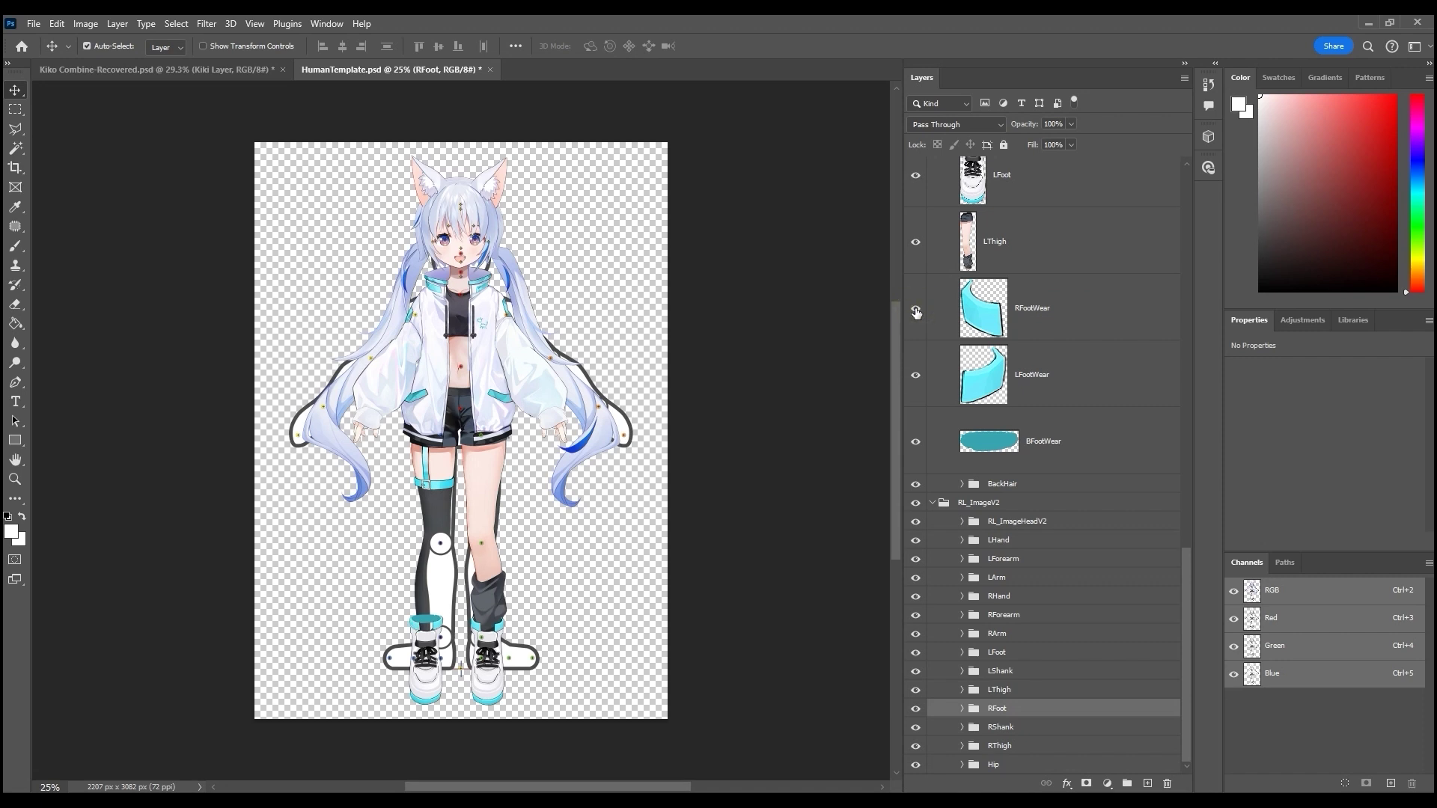
drag(1070, 251, 1010, 690)
drag(1046, 247, 1039, 653)
Group the five footwear layers, RFootWear2 through BFootWear, into a new group.
scroll(1051, 475, up, 5)
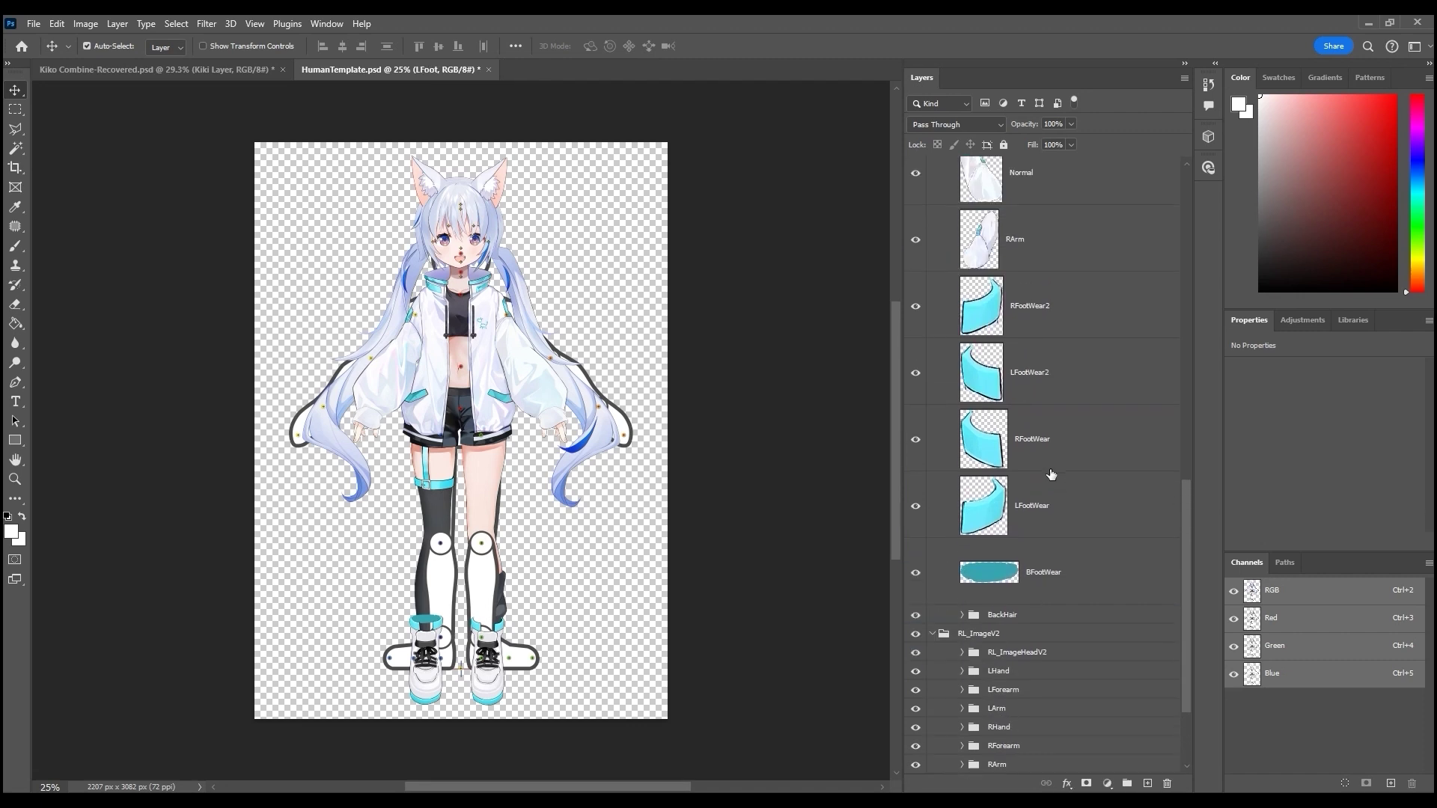
click(1054, 385)
shift+click(1057, 655)
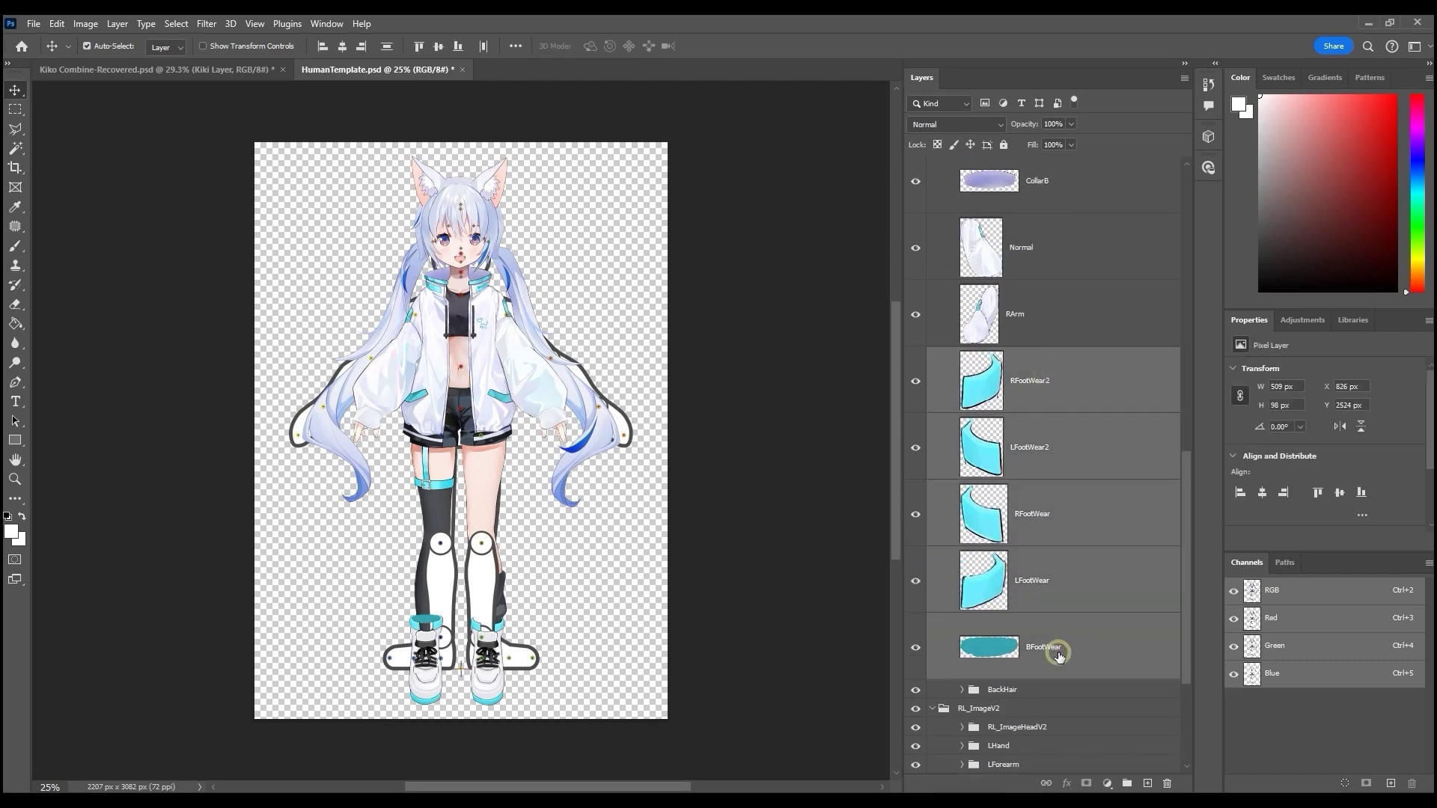
click(1126, 784)
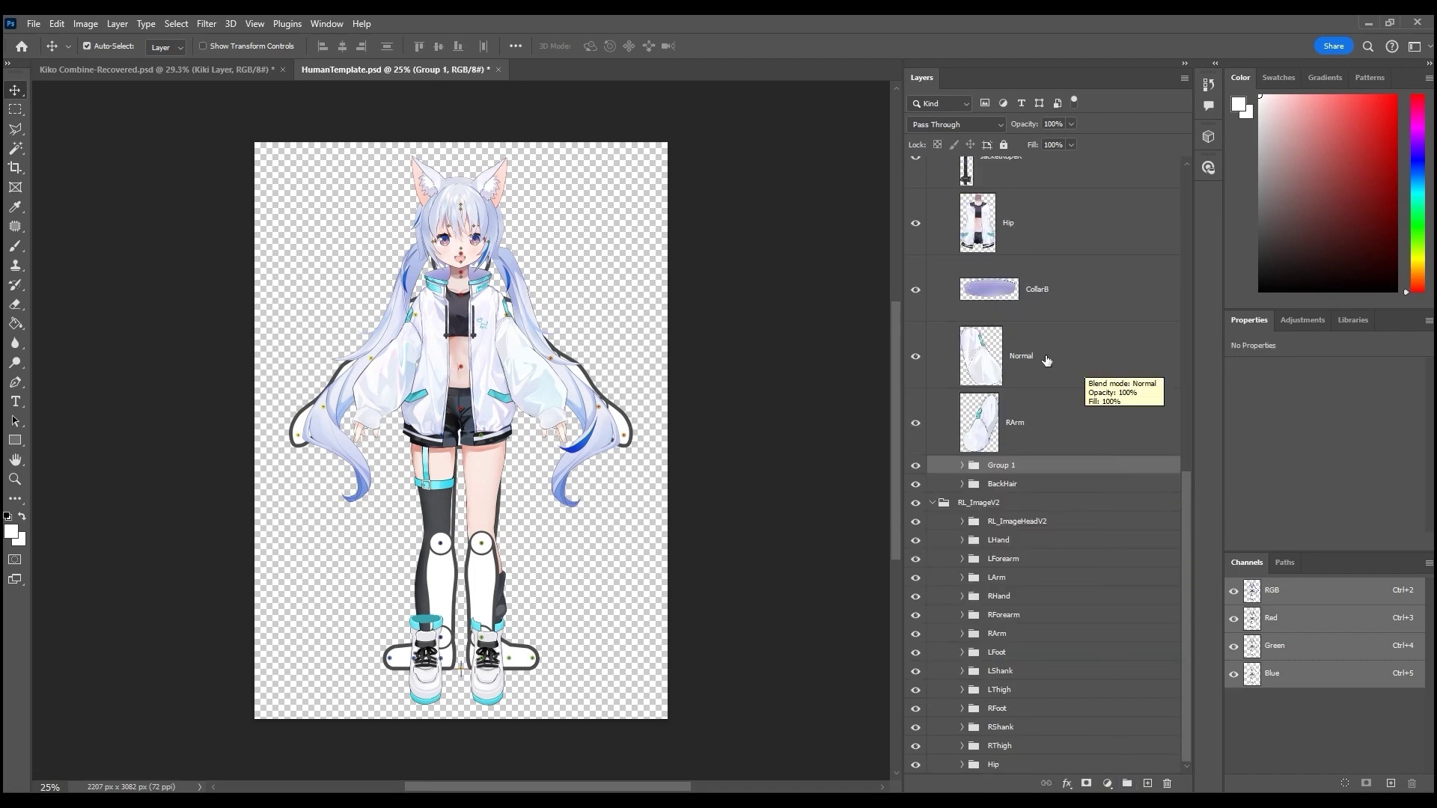
Move the RArm, Normal arm and Hip sprites into the RArm, LArm and Hip groups.
click(1026, 419)
drag(1042, 417, 1003, 633)
click(1042, 424)
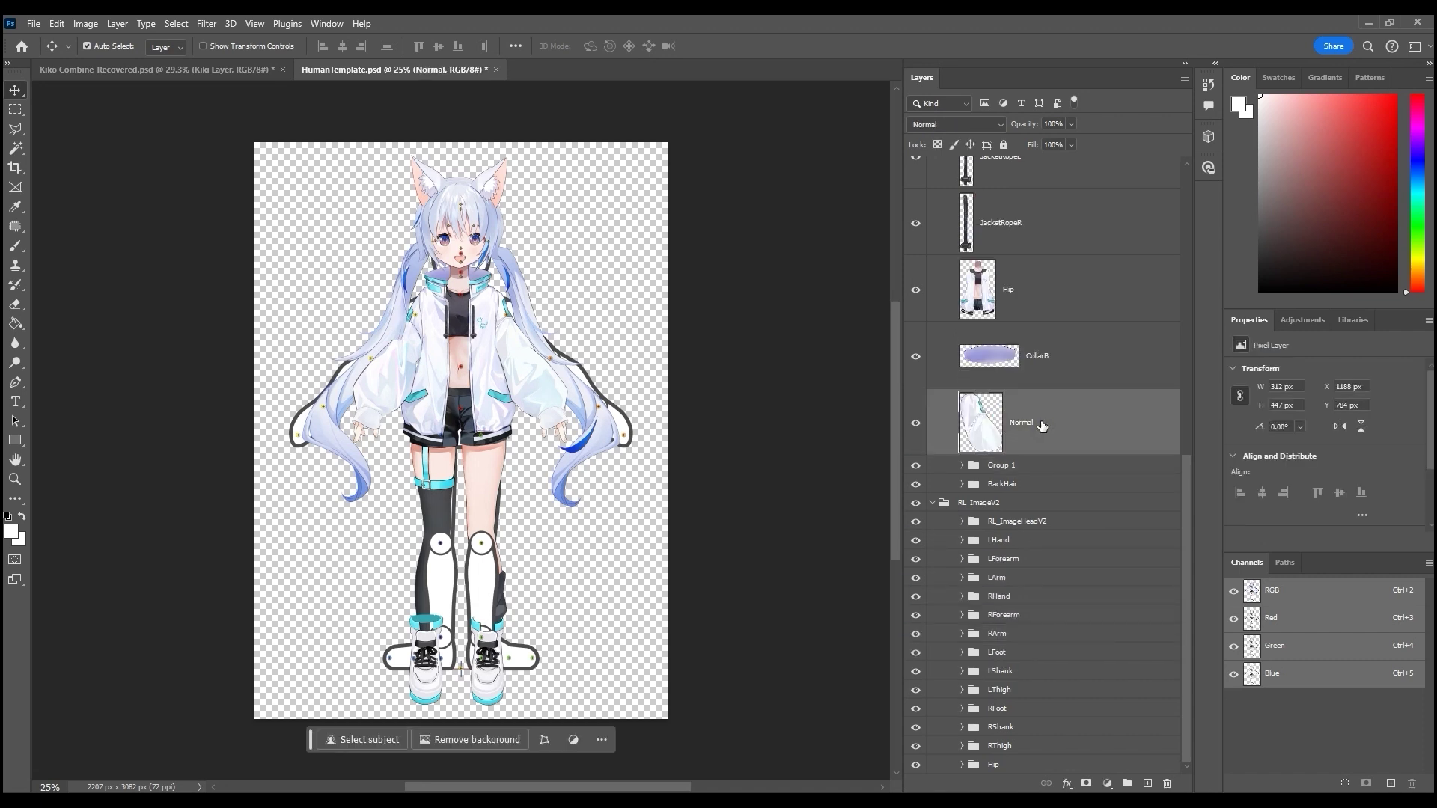
drag(1052, 430, 1050, 573)
click(1072, 364)
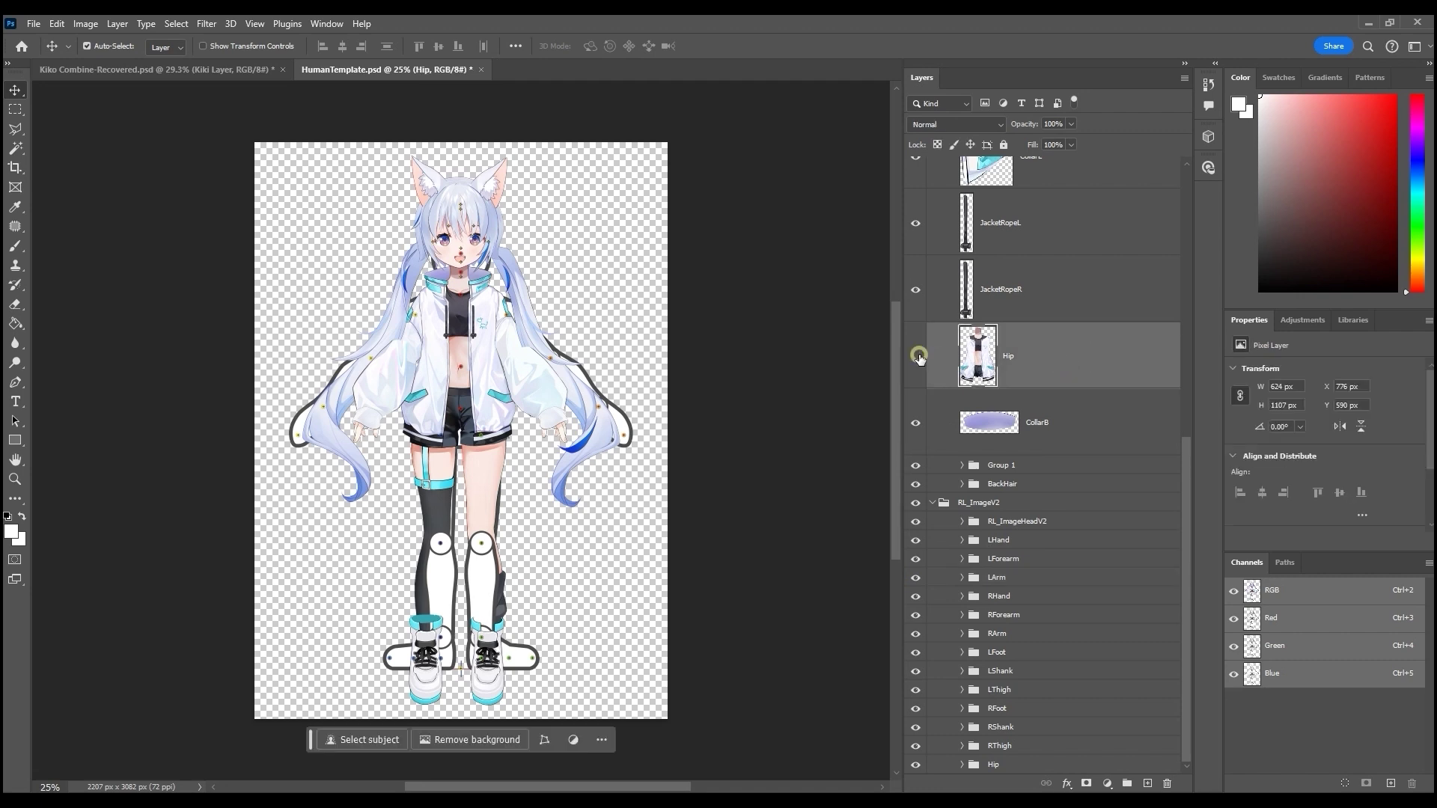
drag(1048, 362, 1029, 769)
File the collars into Group 1 and Face into NSFace, delete the placeholder NSFace, and place the forearm.
click(1075, 174)
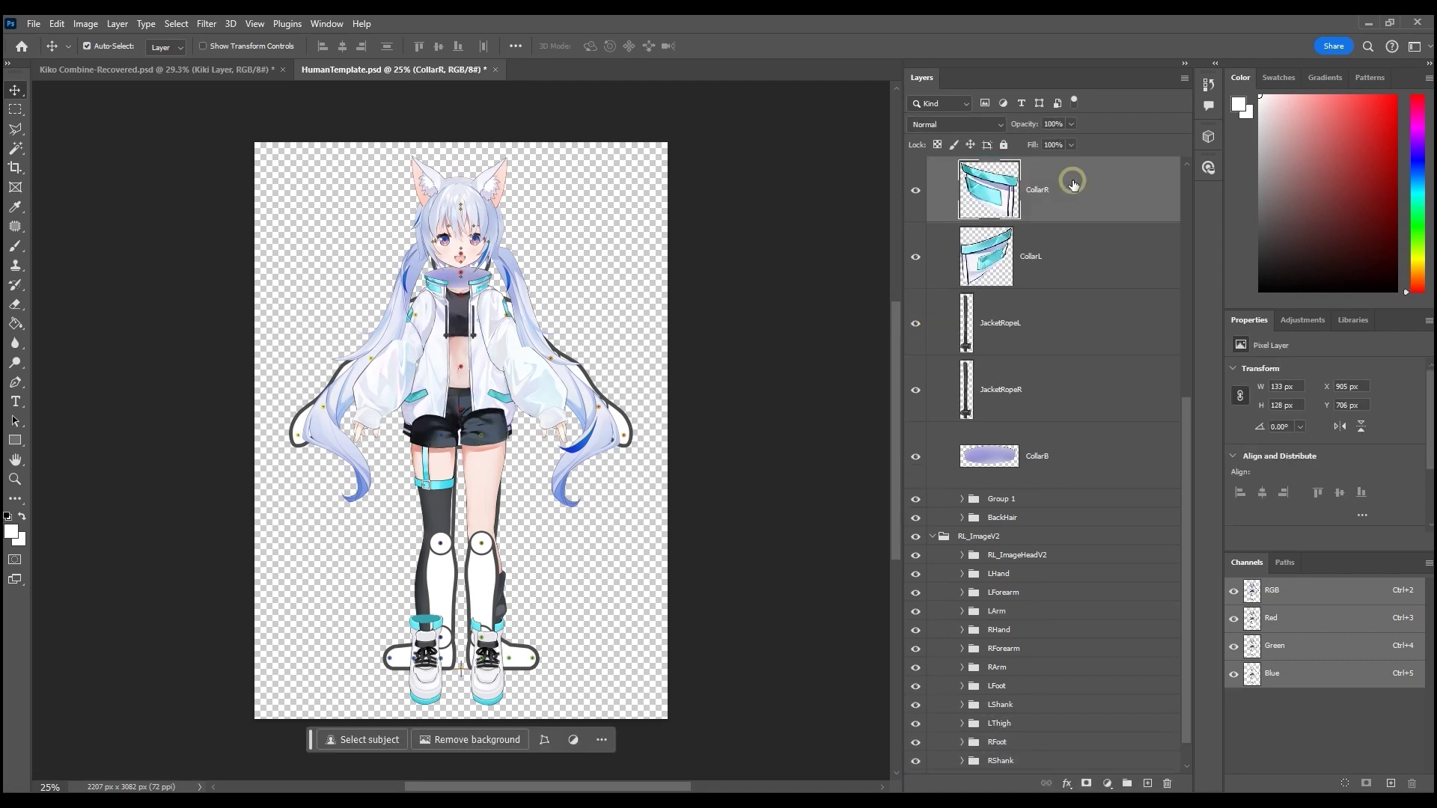
shift+click(1033, 470)
drag(1033, 470, 1038, 499)
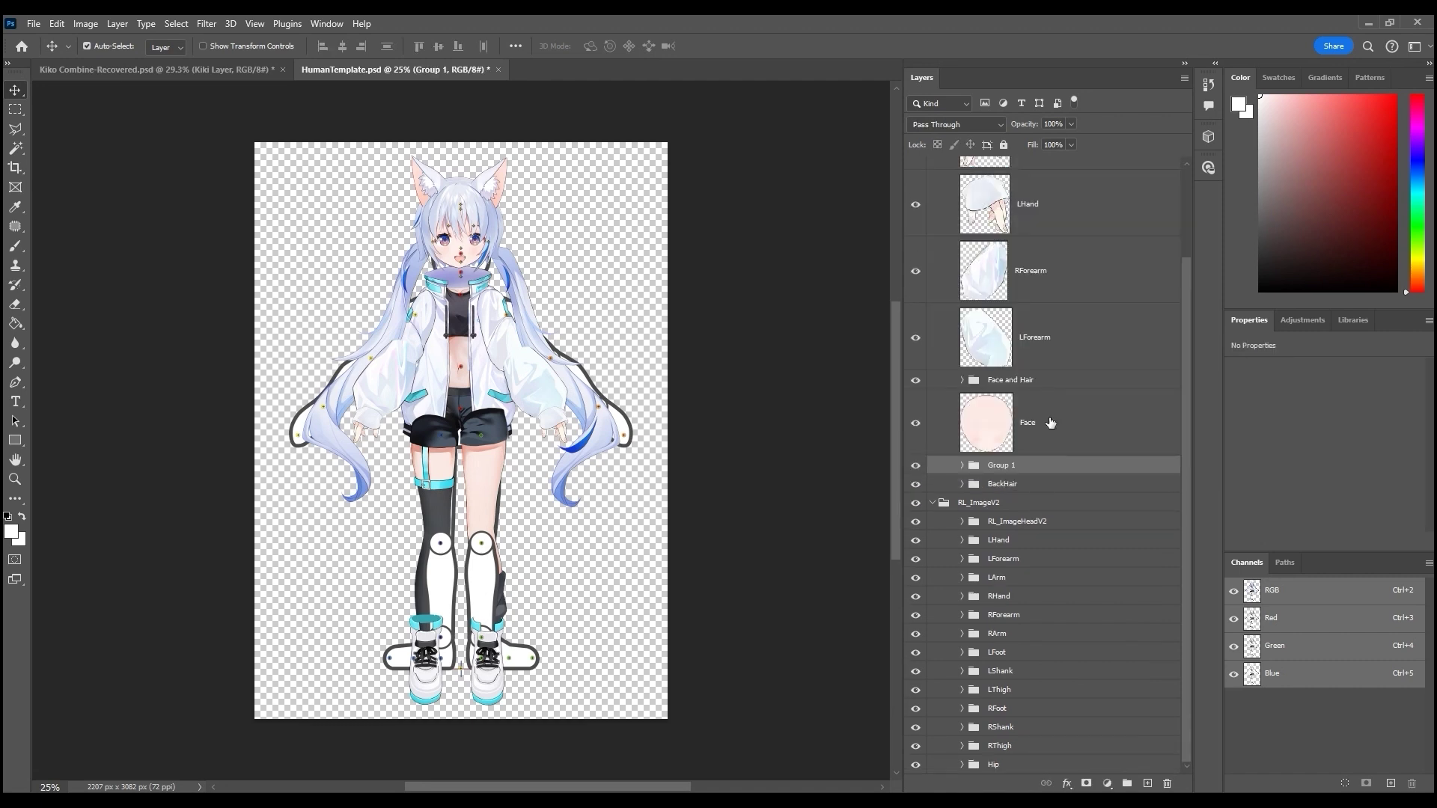
drag(1057, 417, 1100, 586)
click(1098, 627)
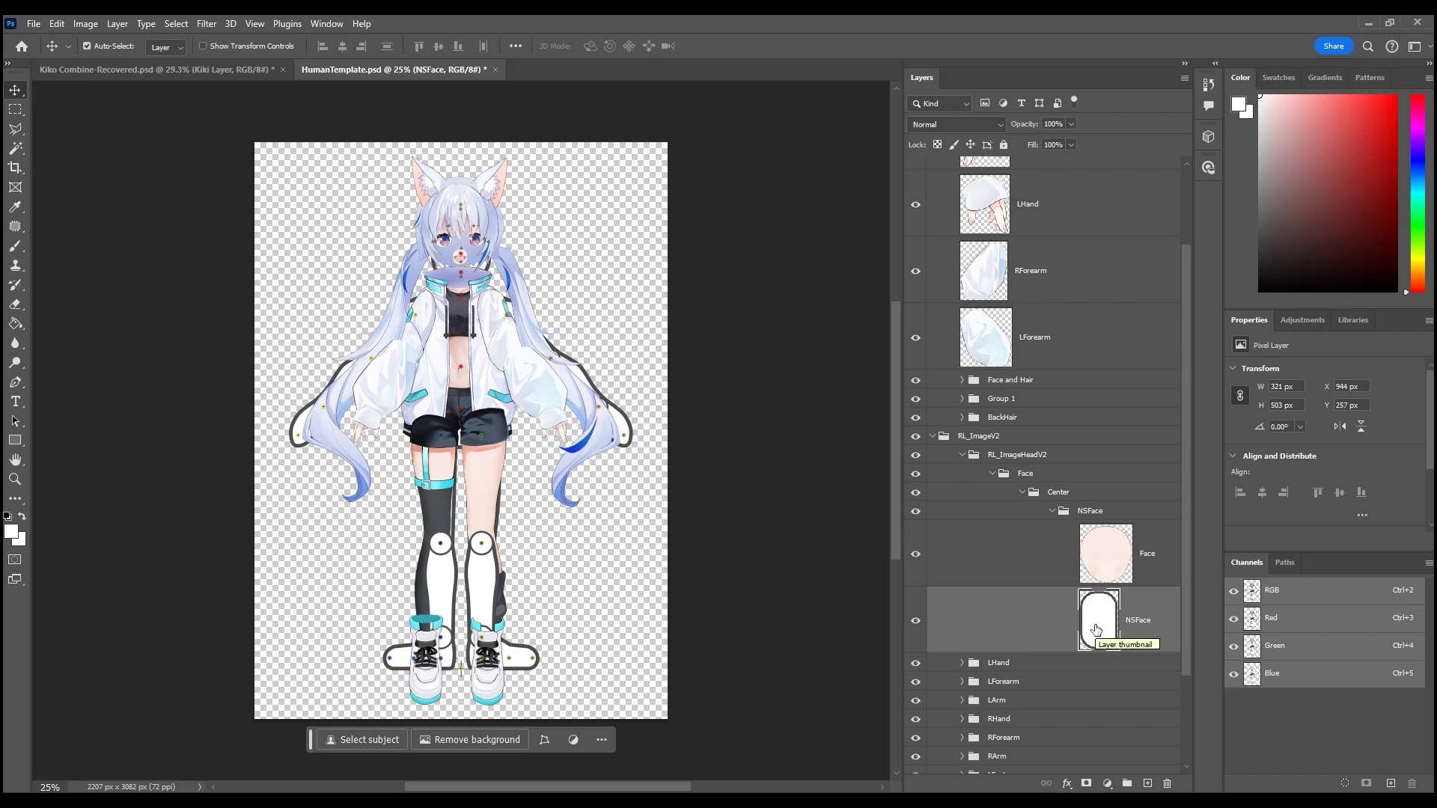
key(Delete)
scroll(1087, 593, down, 2)
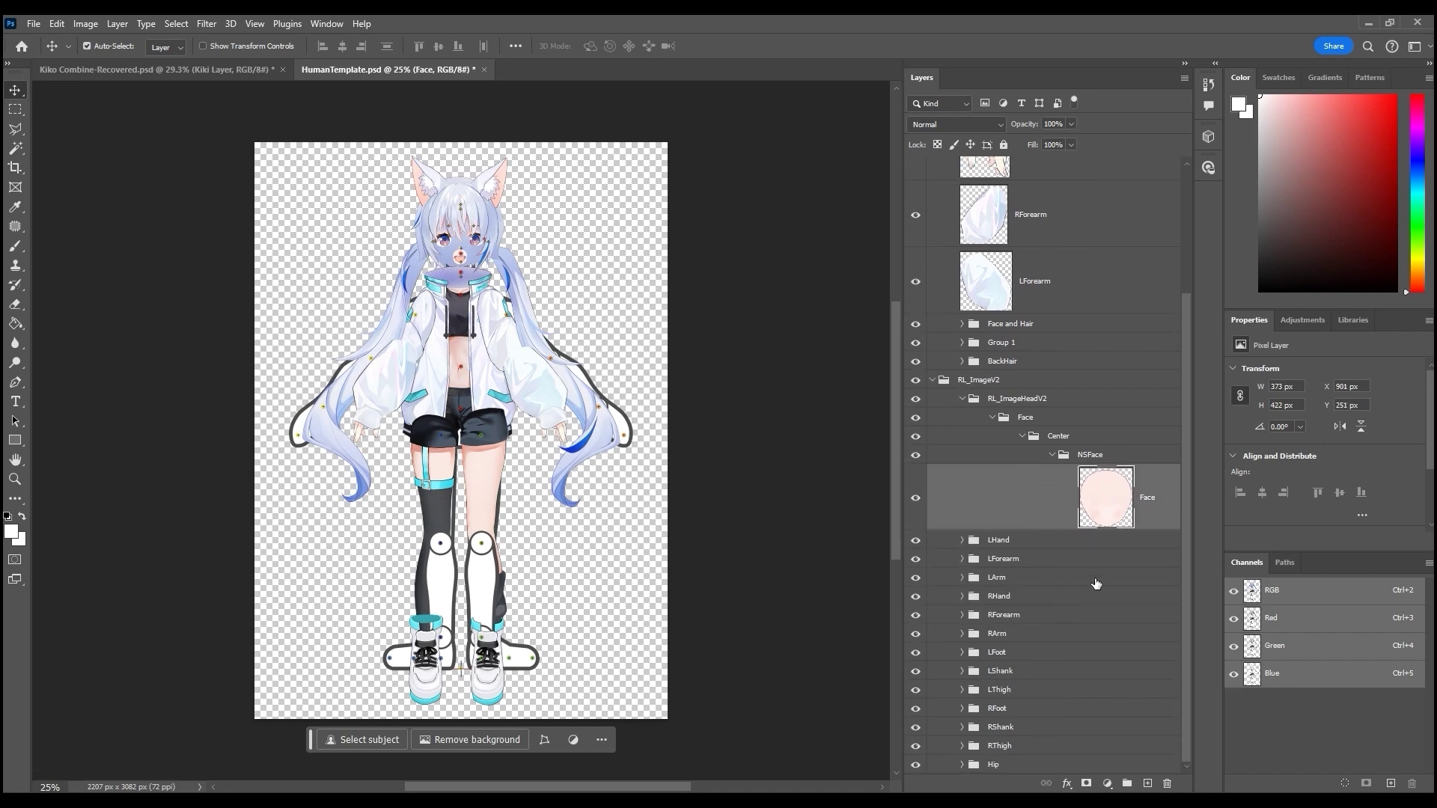
drag(1057, 280, 1003, 551)
Move the hand sprites into the LHand and RHand groups and hide the Kiki Layer group.
drag(1055, 247, 1001, 563)
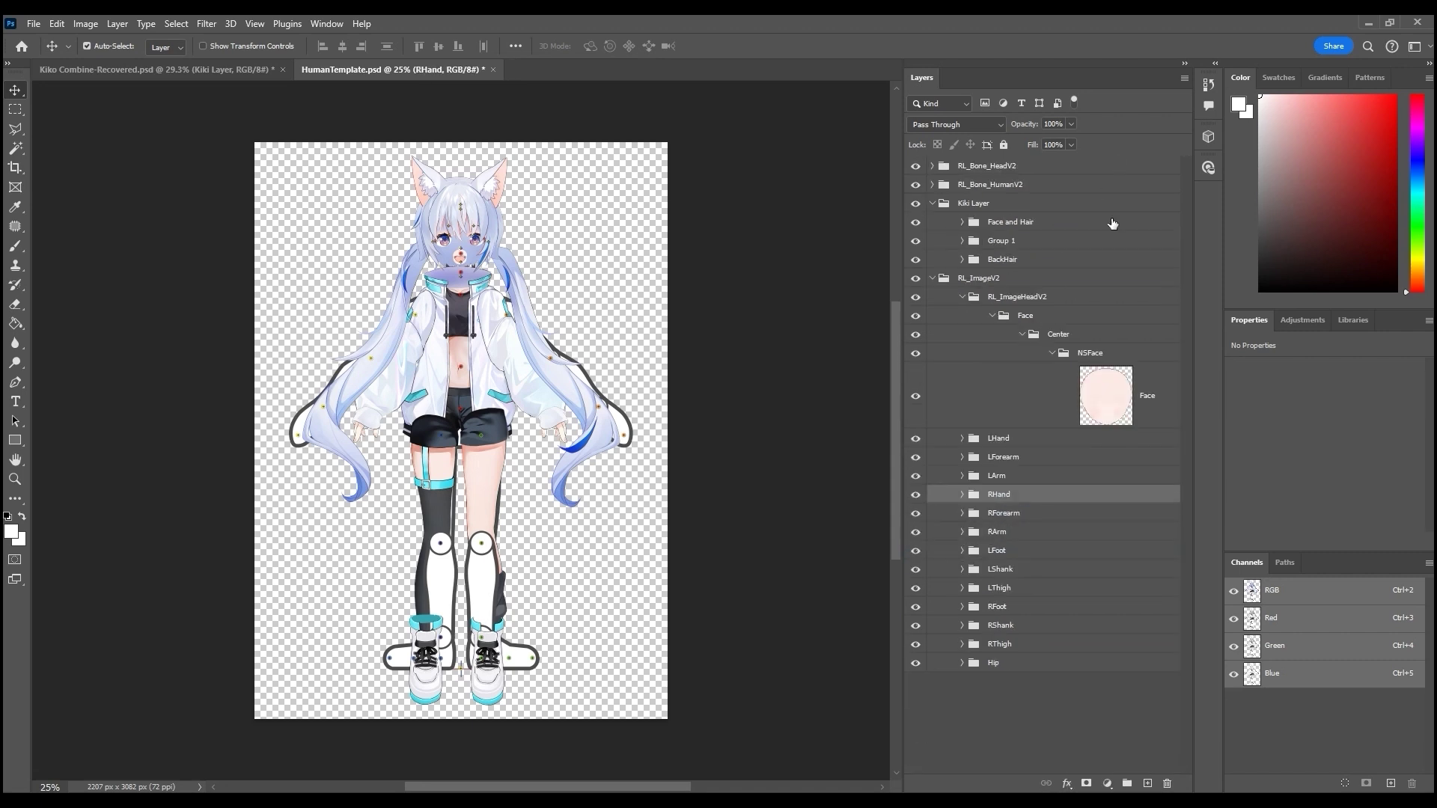
click(963, 298)
click(915, 203)
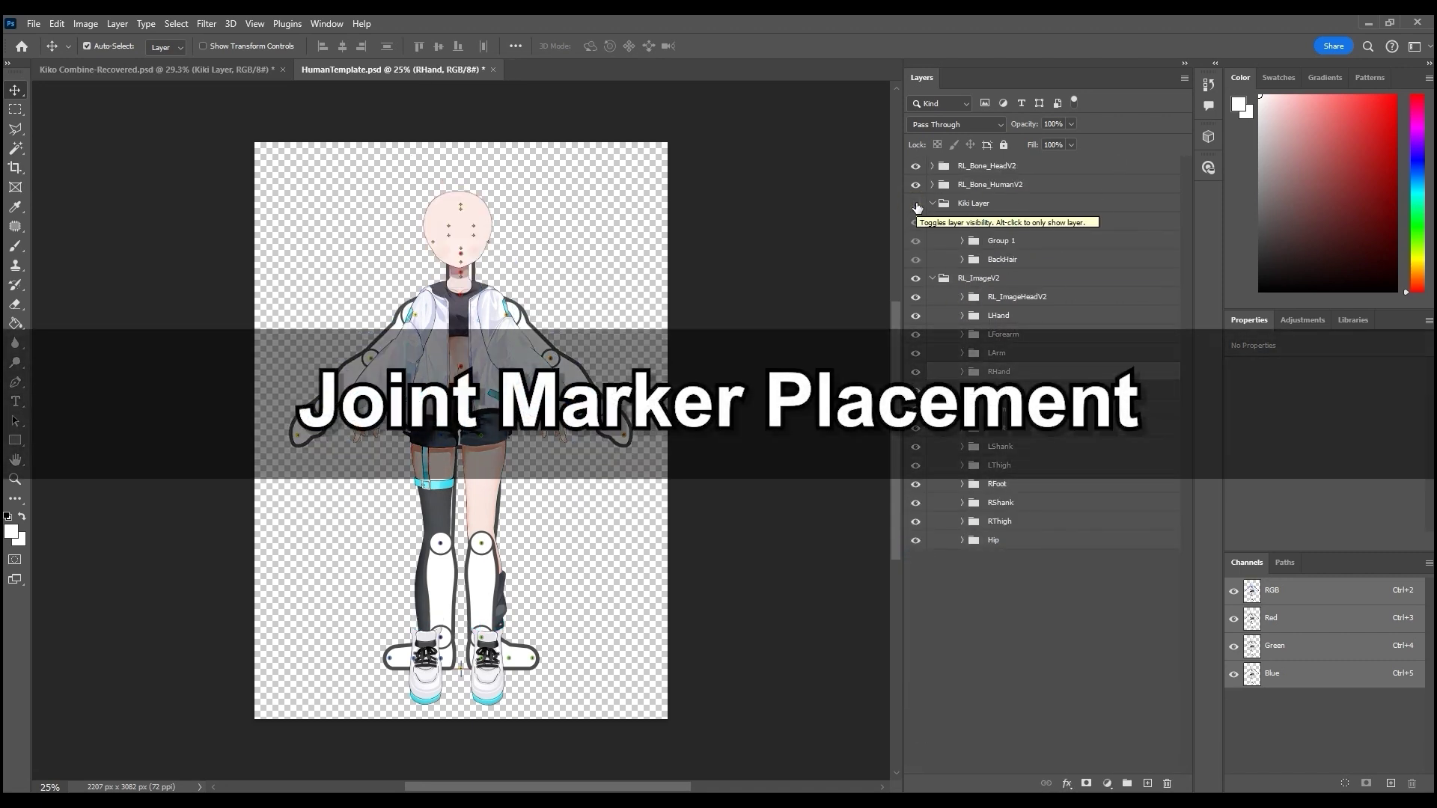
click(1005, 589)
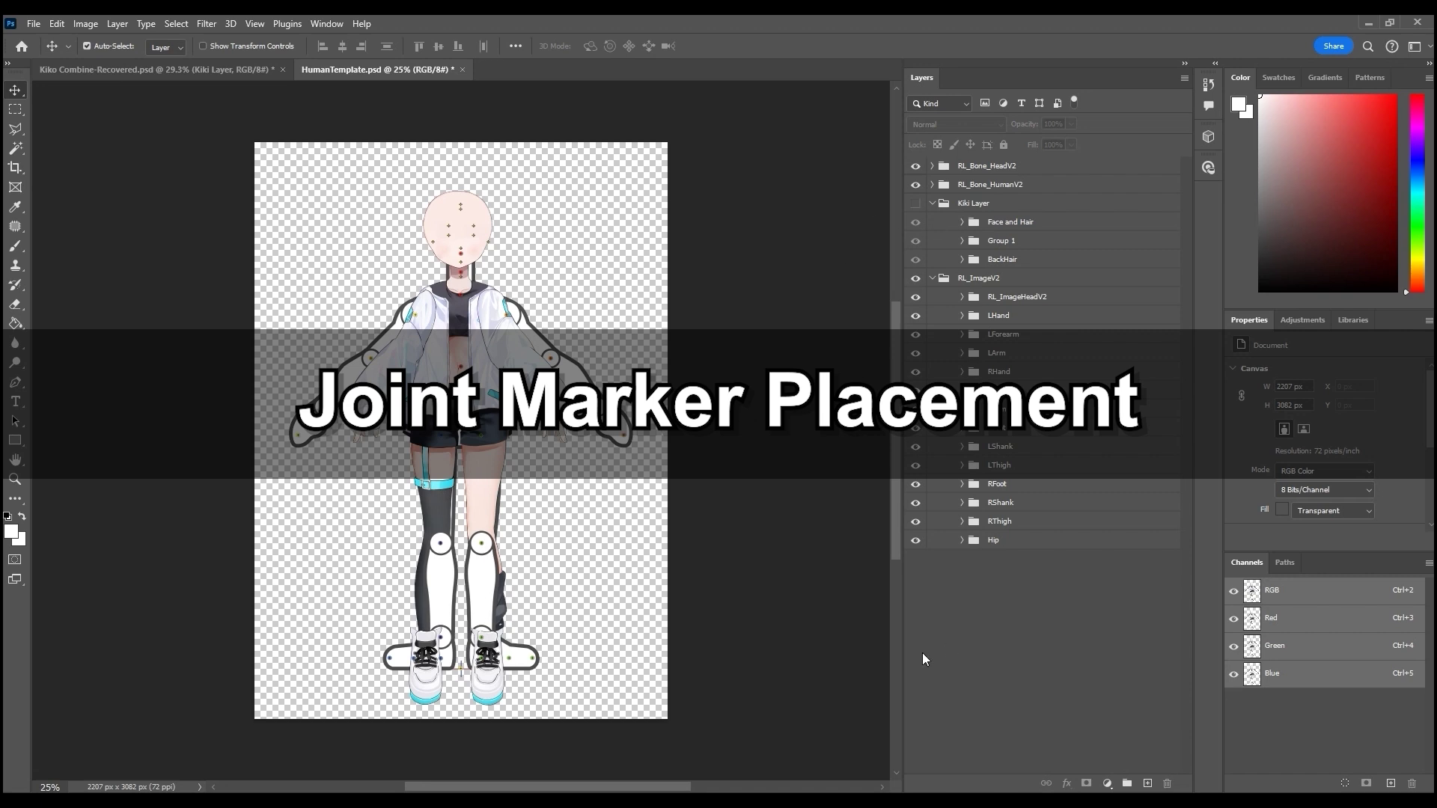
Delete the outline layers: RHand, RForearm, RArm, LFoot, LShank, LThigh, RFoot, RShank, RThigh and Hip.
ctrl+click(962, 541)
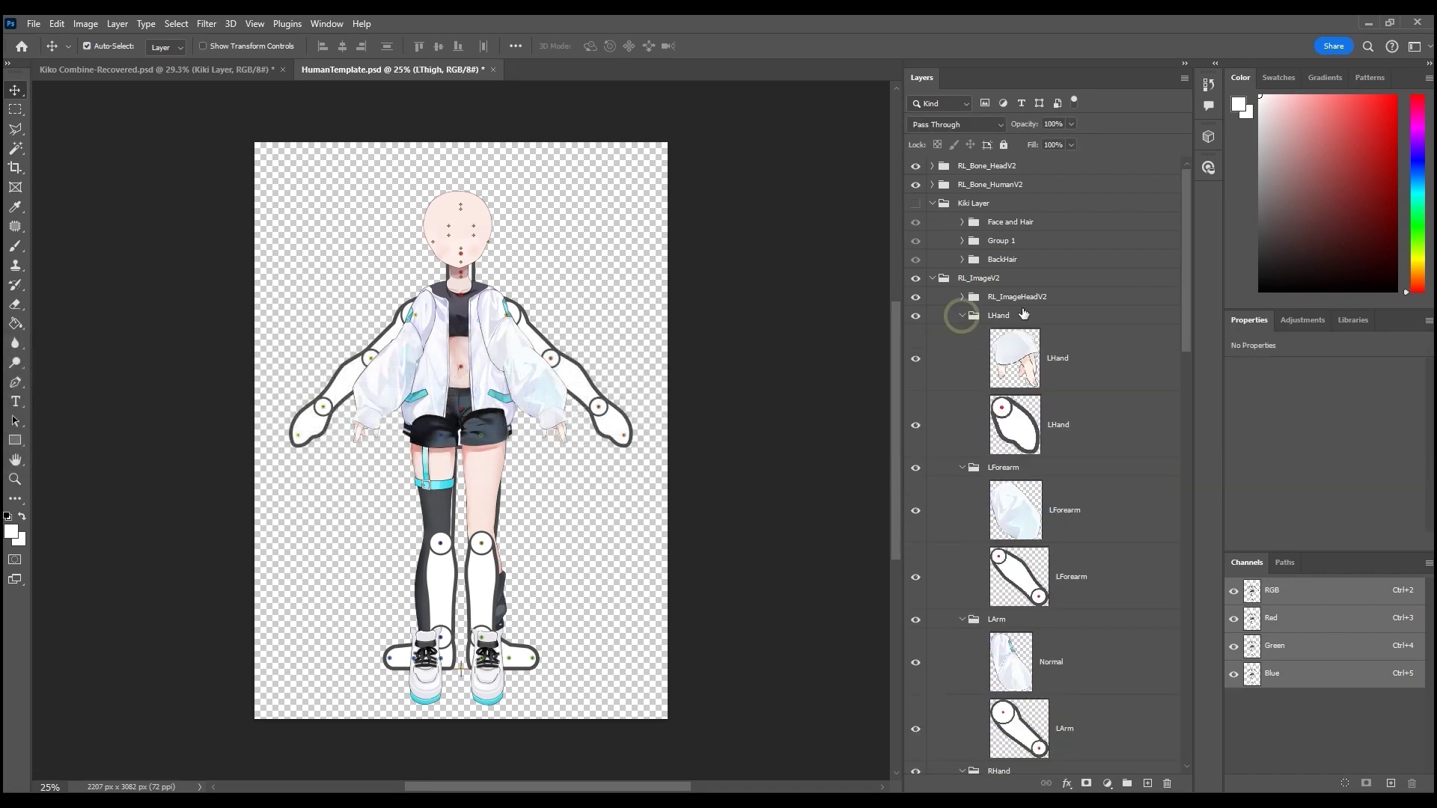
scroll(1023, 313, down, 8)
ctrl+click(1113, 314)
ctrl+click(1113, 451)
ctrl+click(1113, 602)
scroll(1092, 636, down, 2)
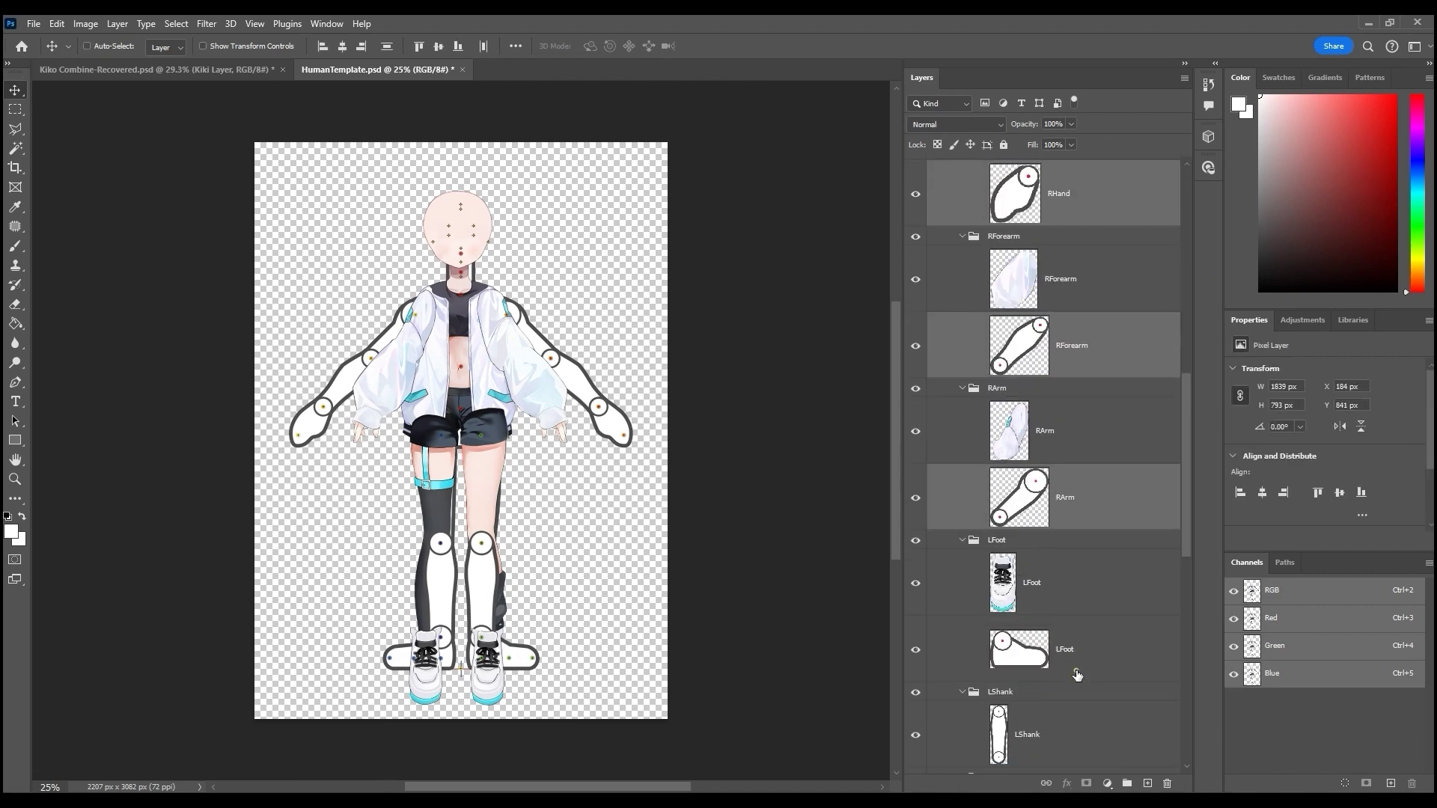
scroll(1078, 636, down, 1)
ctrl+click(1081, 586)
scroll(1071, 599, down, 1)
ctrl+click(1068, 609)
scroll(1068, 604, down, 2)
ctrl+click(1068, 603)
ctrl+click(1069, 608)
ctrl+click(1069, 610)
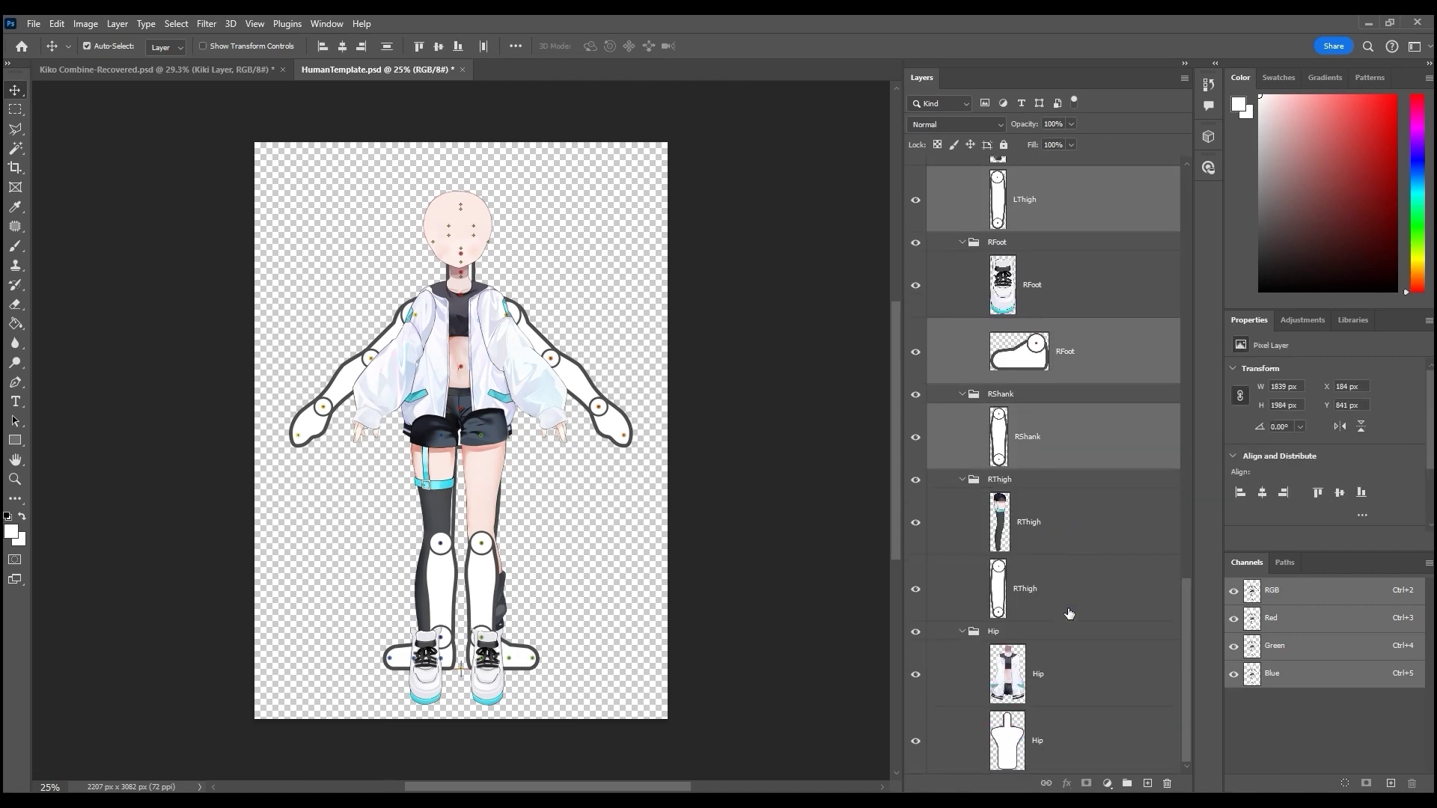
ctrl+click(1069, 614)
ctrl+click(1047, 747)
click(1166, 784)
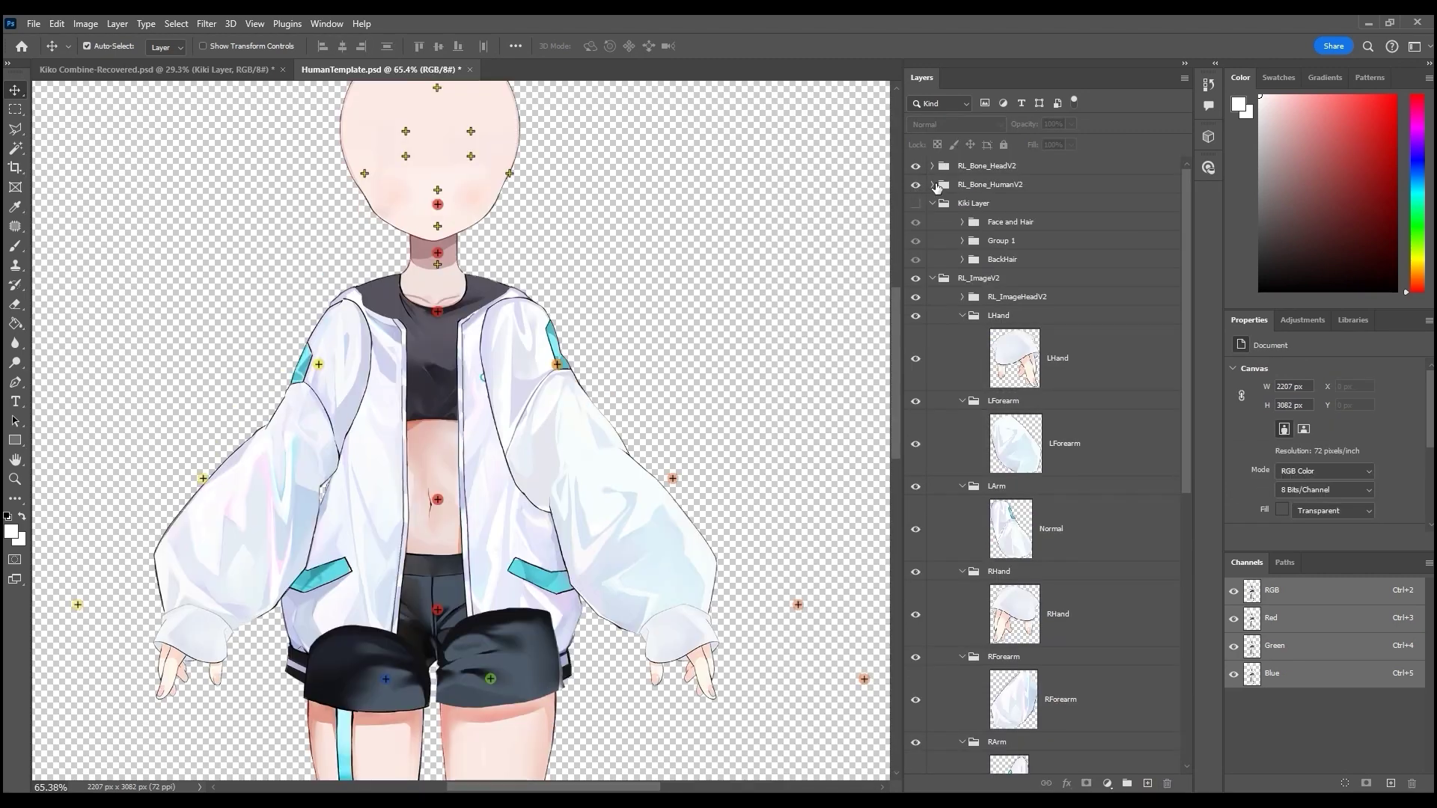
Expand the RL_Bone_HumanV2 markers and drag Hip down onto the shorts and Torso up under the chest.
click(936, 186)
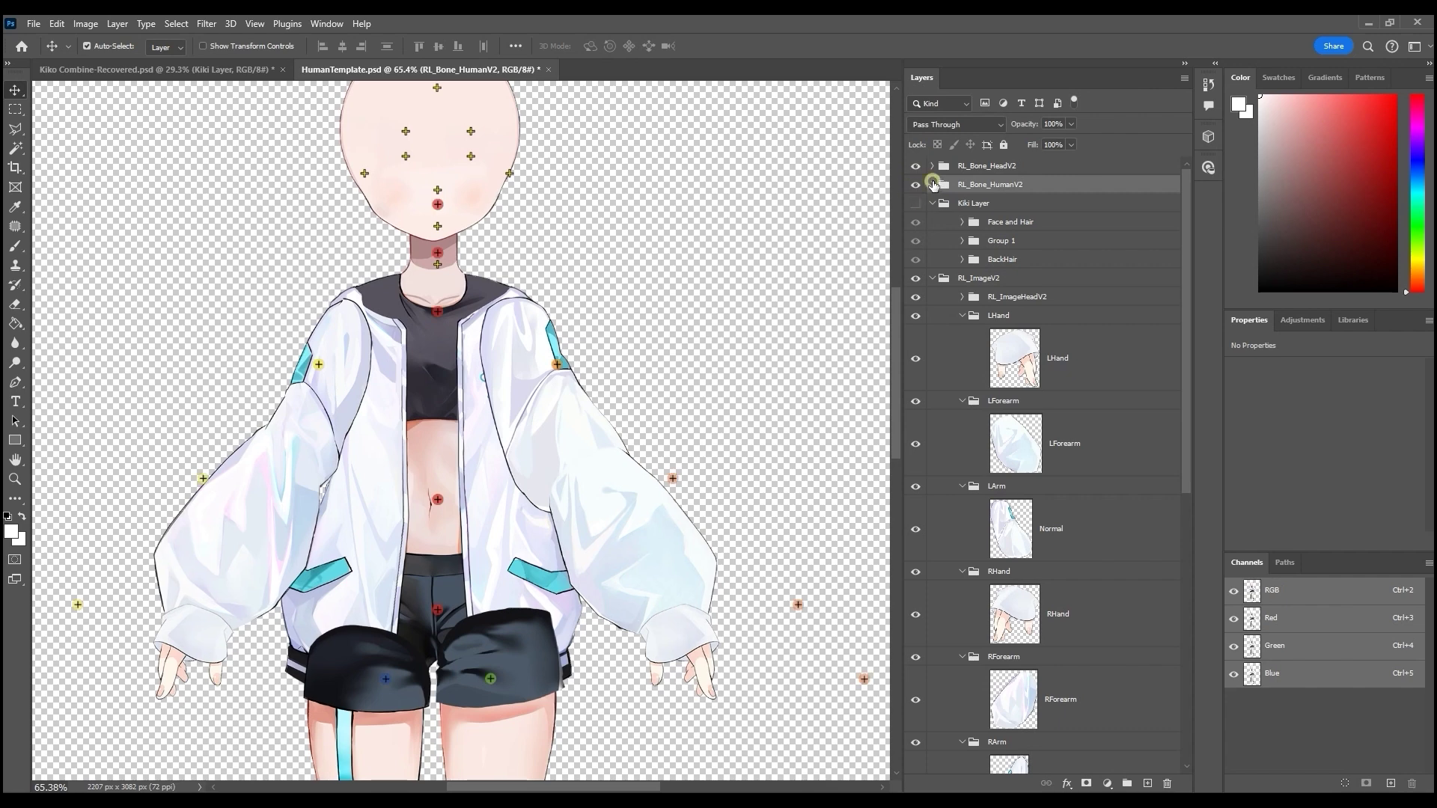
click(933, 185)
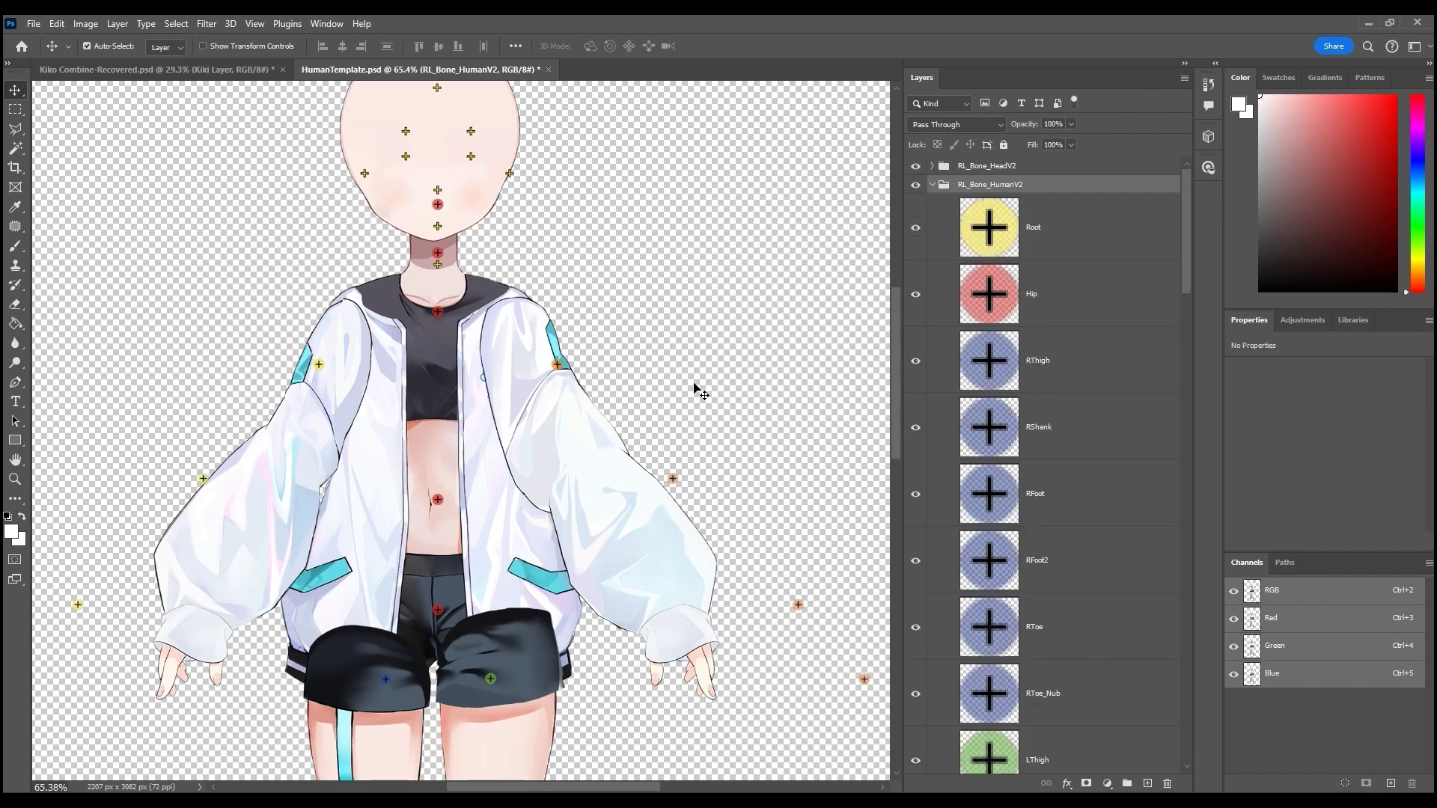
scroll(699, 366, down, 3)
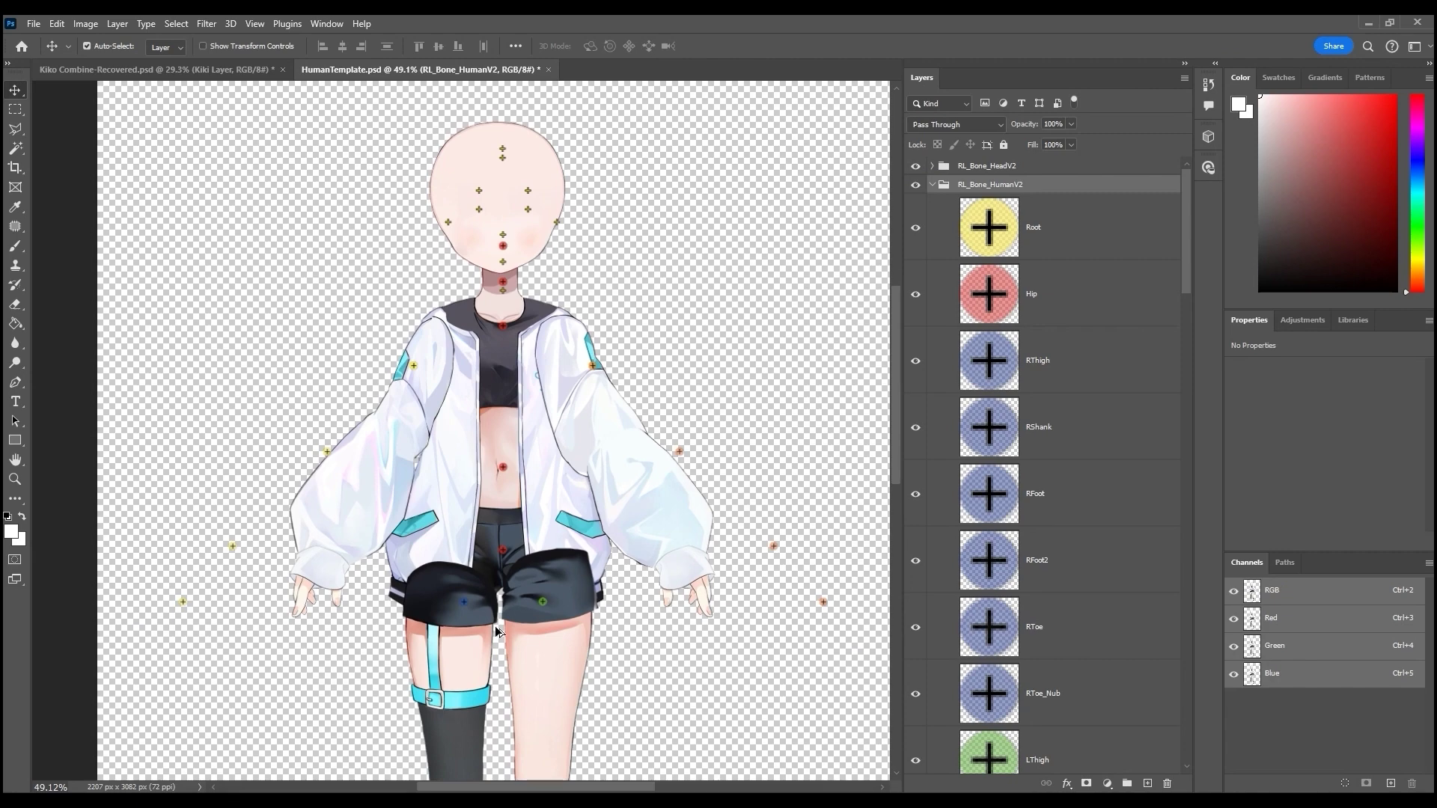
scroll(539, 582, up, 5)
drag(511, 450, 494, 483)
scroll(552, 414, up, 4)
drag(499, 379, 491, 245)
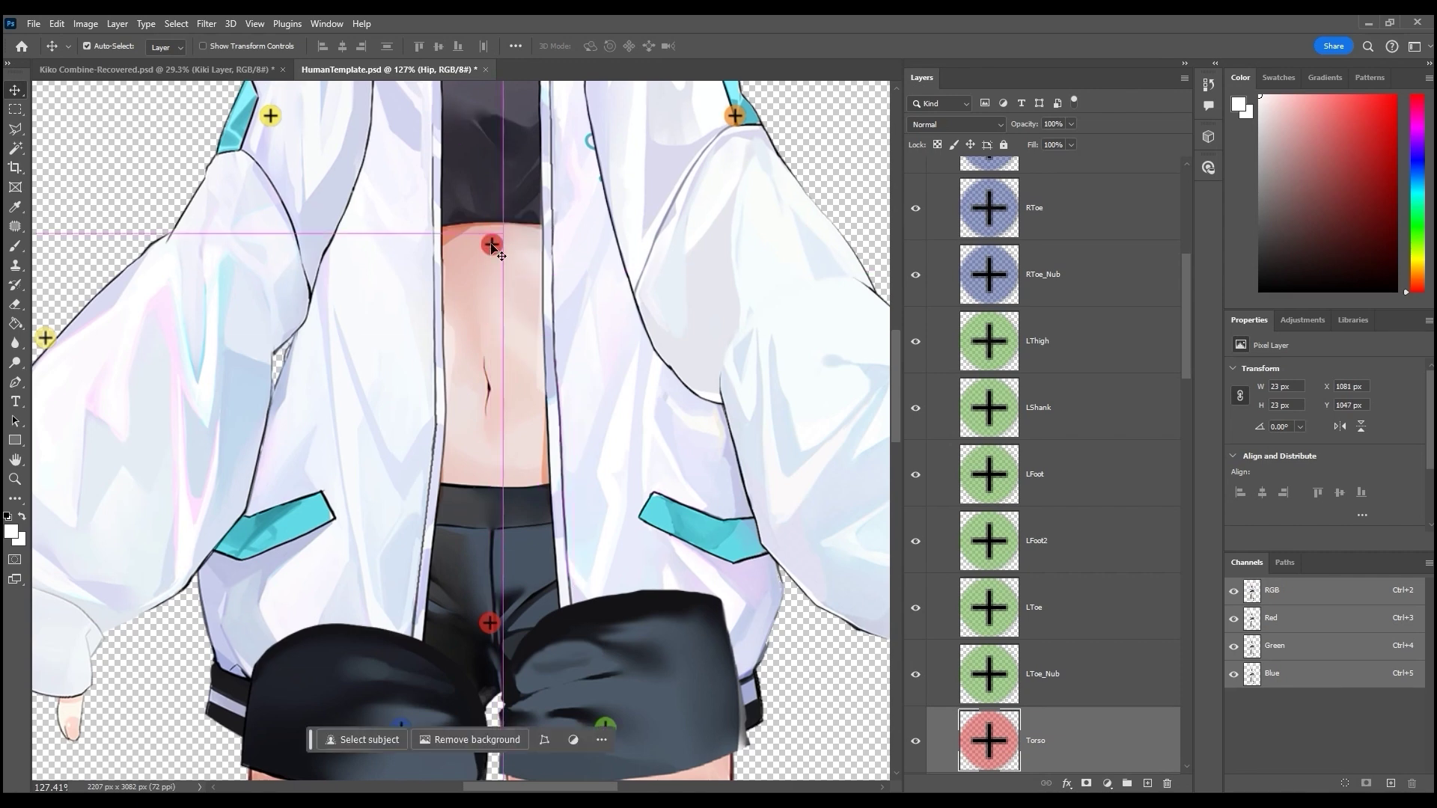
scroll(529, 295, down, 3)
Raise the Neck marker to the base of the neck and the Head marker toward the chin.
scroll(532, 183, up, 1)
click(518, 282)
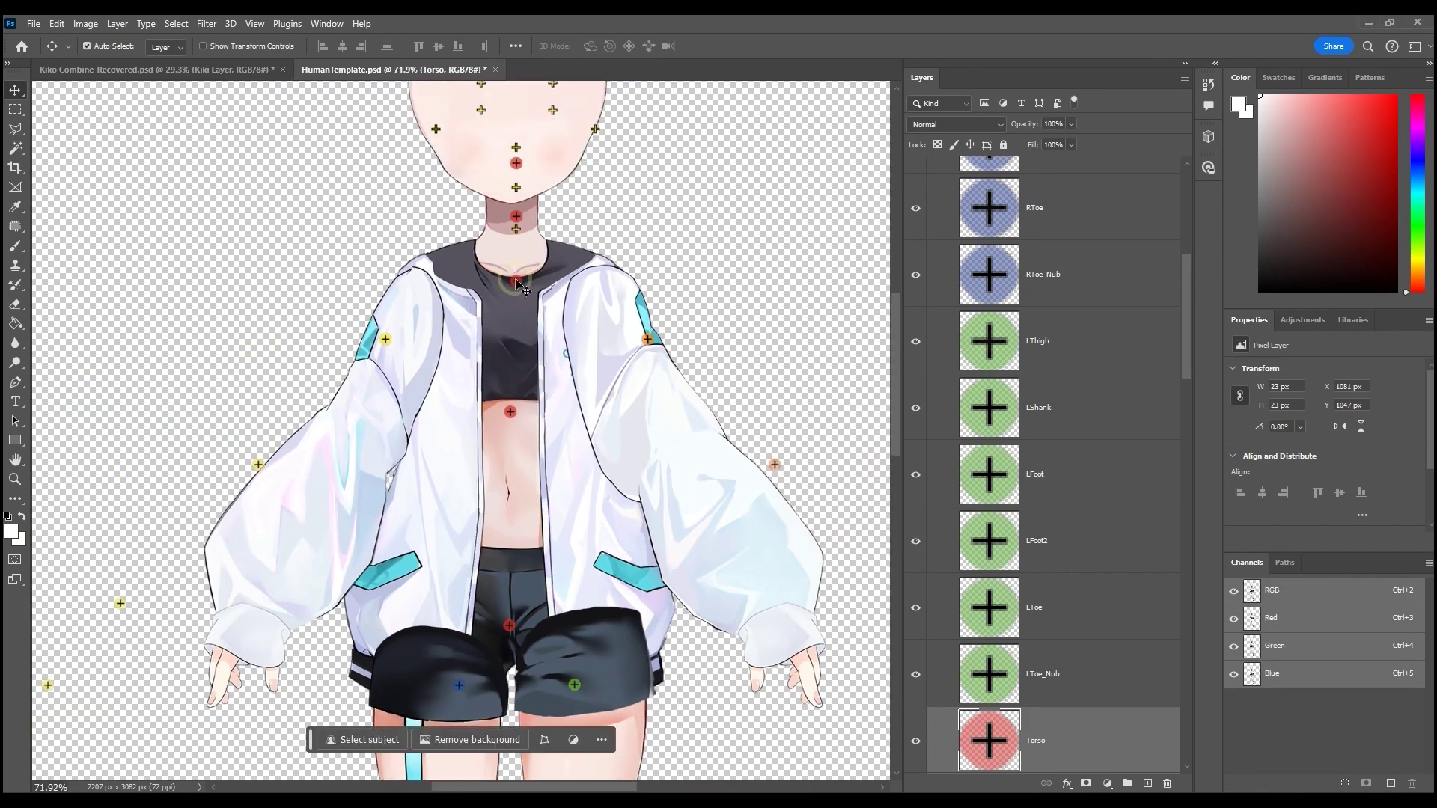
mouse_move(517, 284)
mouse_down()
mouse_move(515, 239)
mouse_move(510, 257)
mouse_up()
click(517, 218)
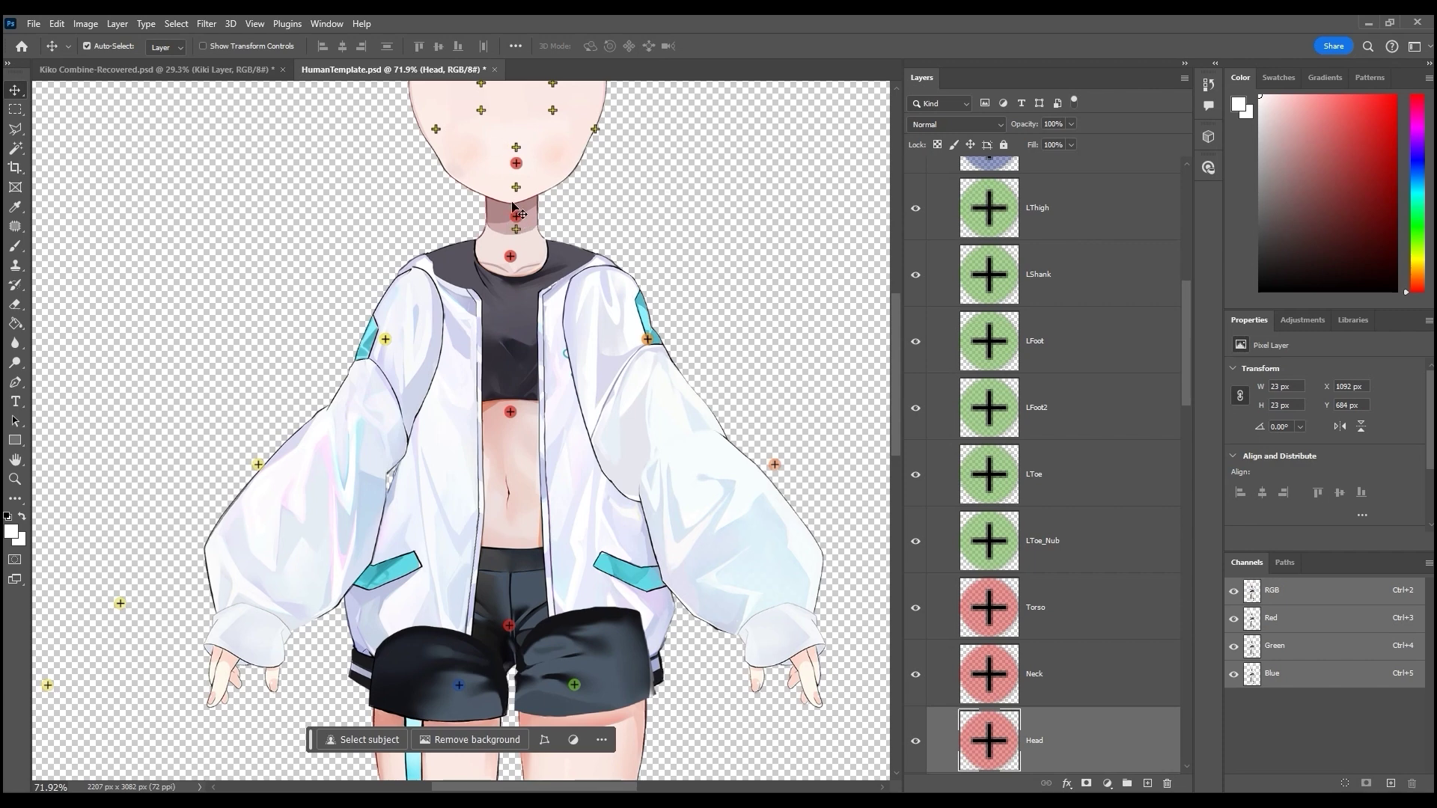
click(518, 213)
click(916, 738)
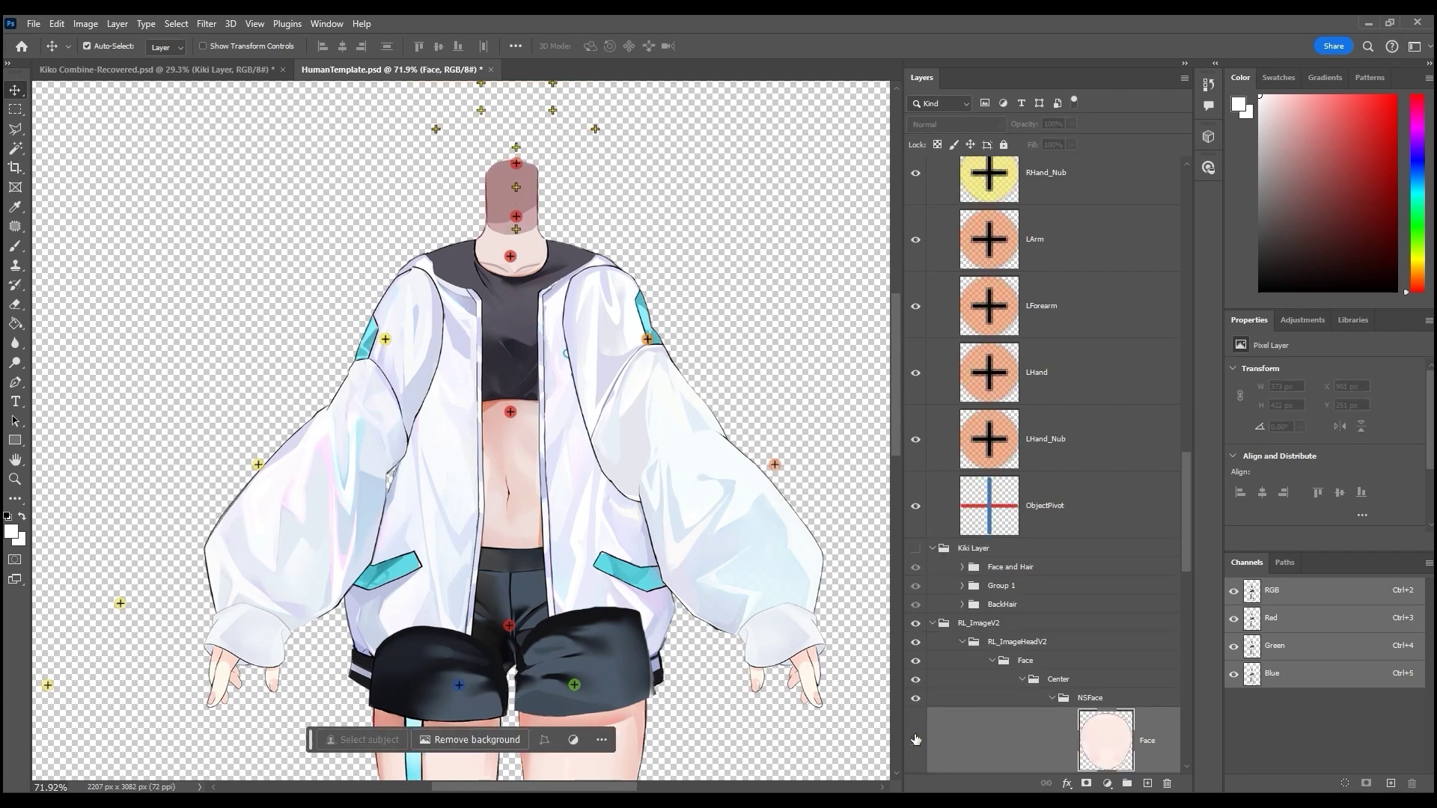
click(915, 738)
drag(517, 218, 513, 193)
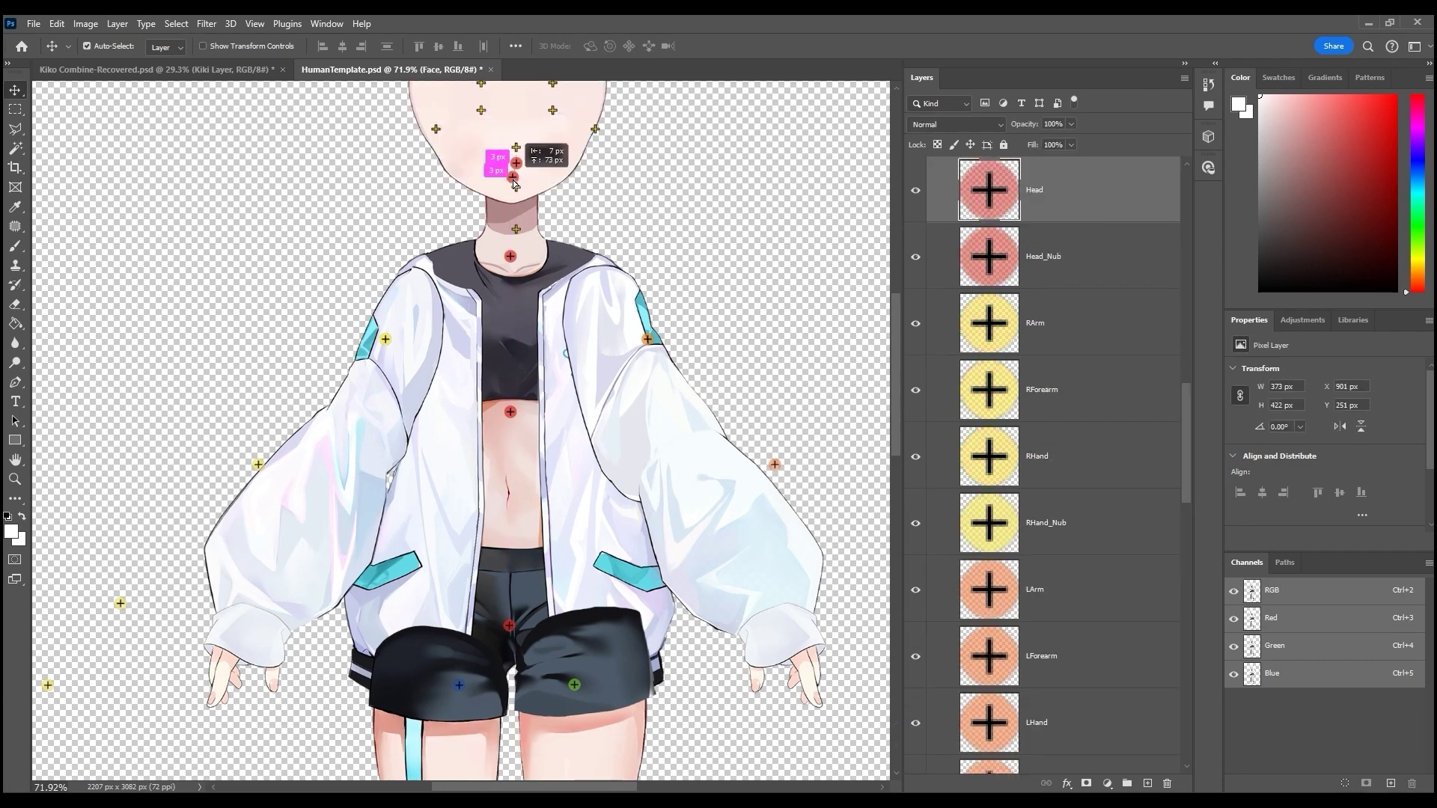
drag(515, 183, 515, 184)
Place the Head_Nub marker at the top of the head (Y 356 px) and frame the torso.
scroll(522, 239, up, 3)
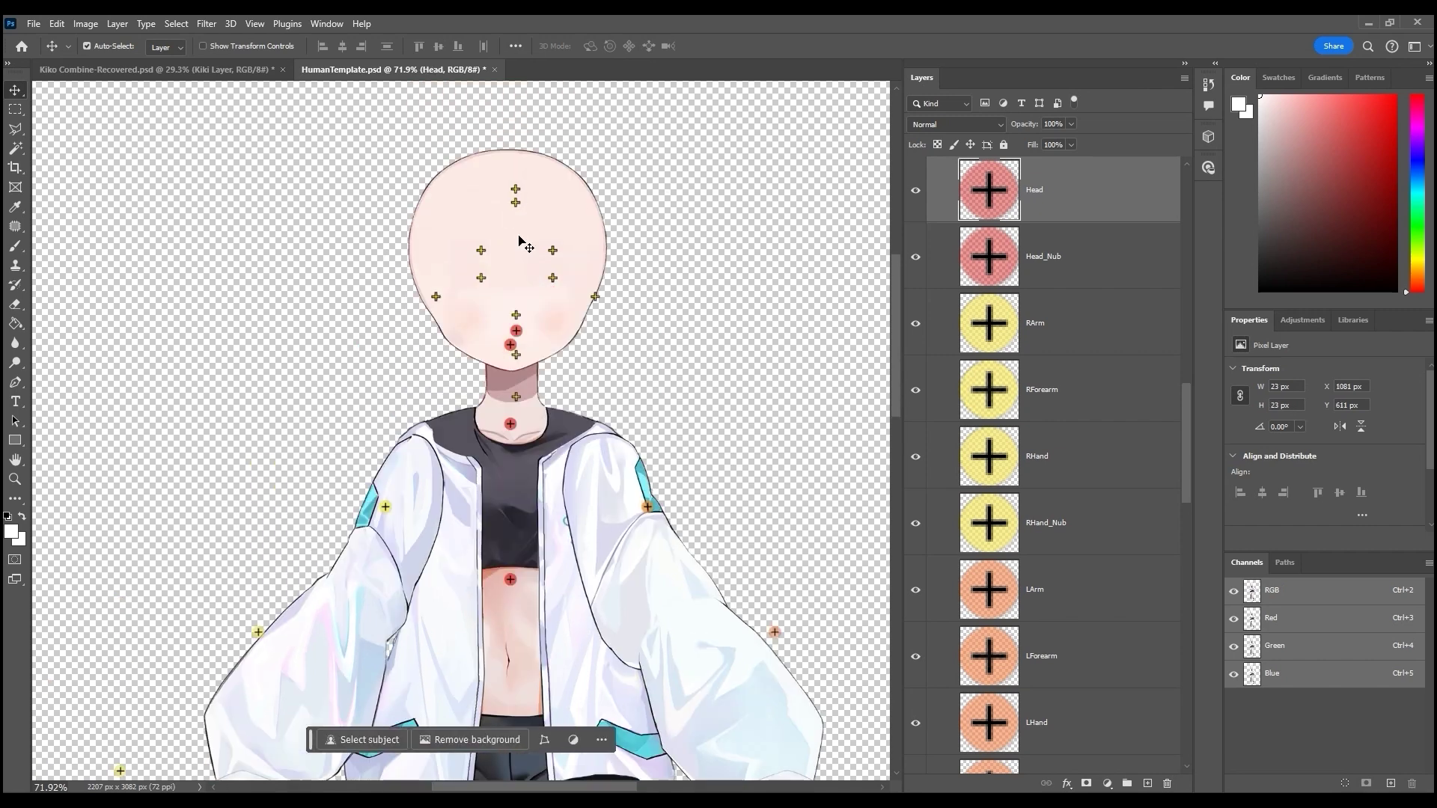
mouse_move(520, 334)
mouse_down()
mouse_move(561, 188)
mouse_move(503, 171)
mouse_move(509, 211)
mouse_up()
scroll(581, 362, down, 8)
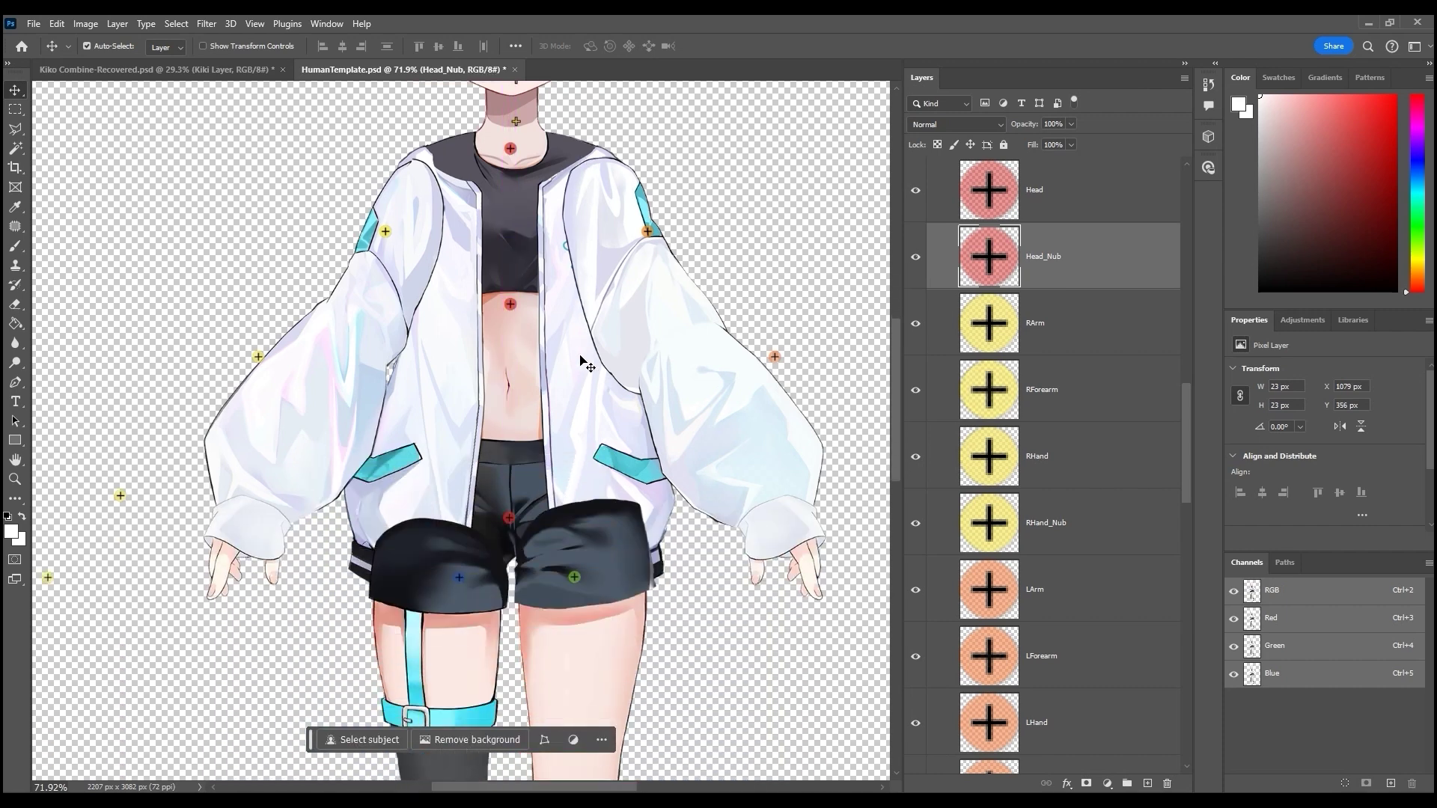
scroll(440, 306, left, 4)
scroll(614, 262, up, 5)
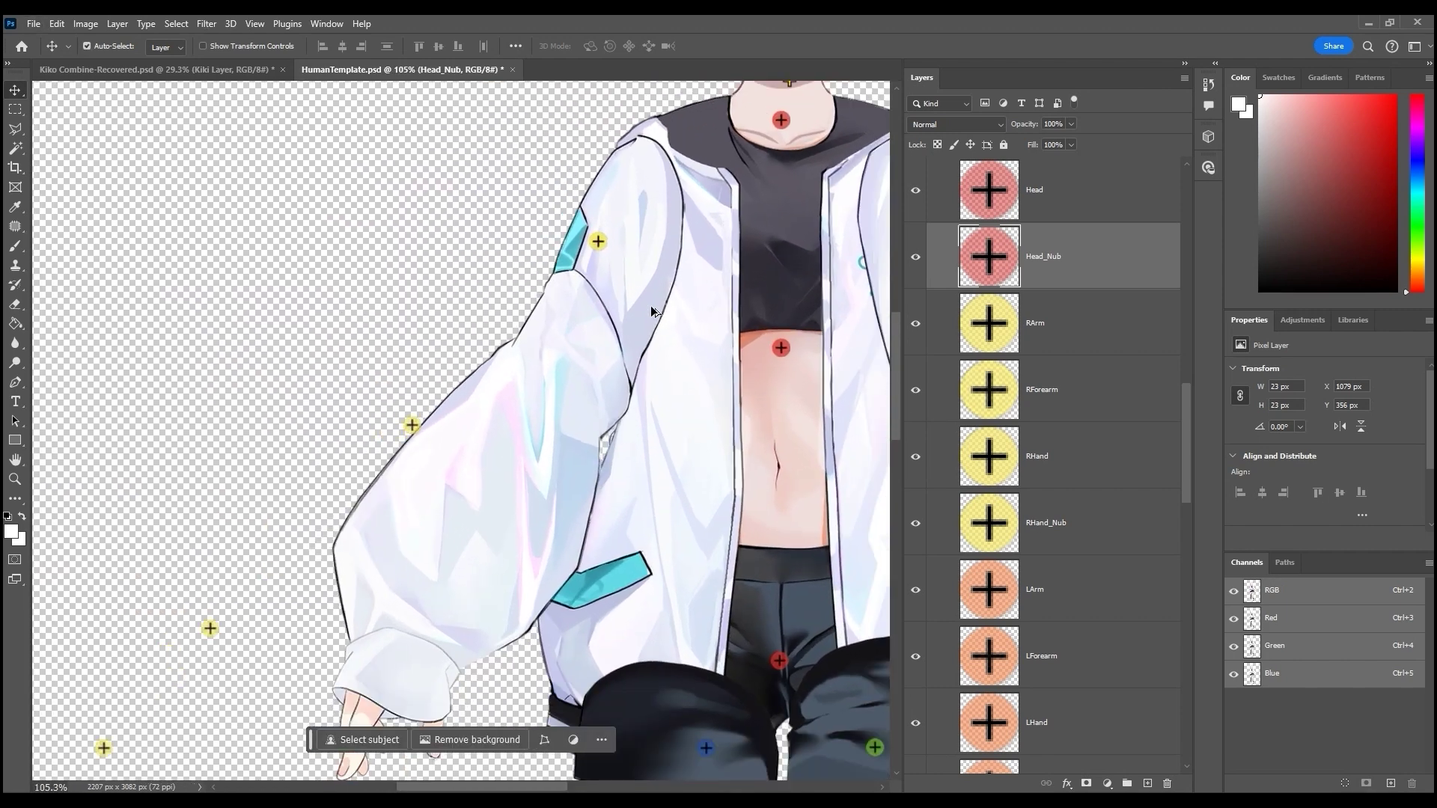
click(554, 389)
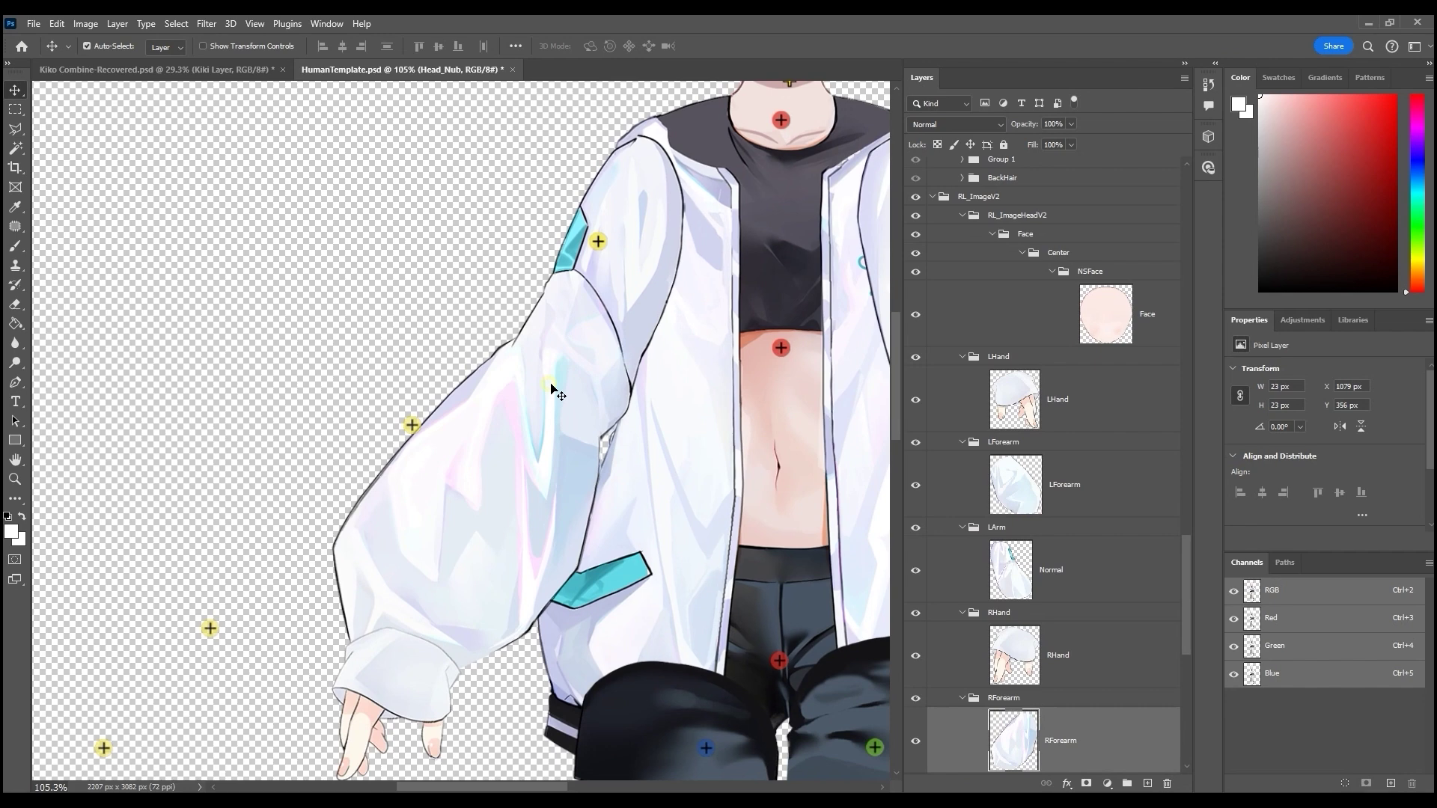
Move the RArm marker up onto the right shoulder, checking it against the sprite.
click(554, 389)
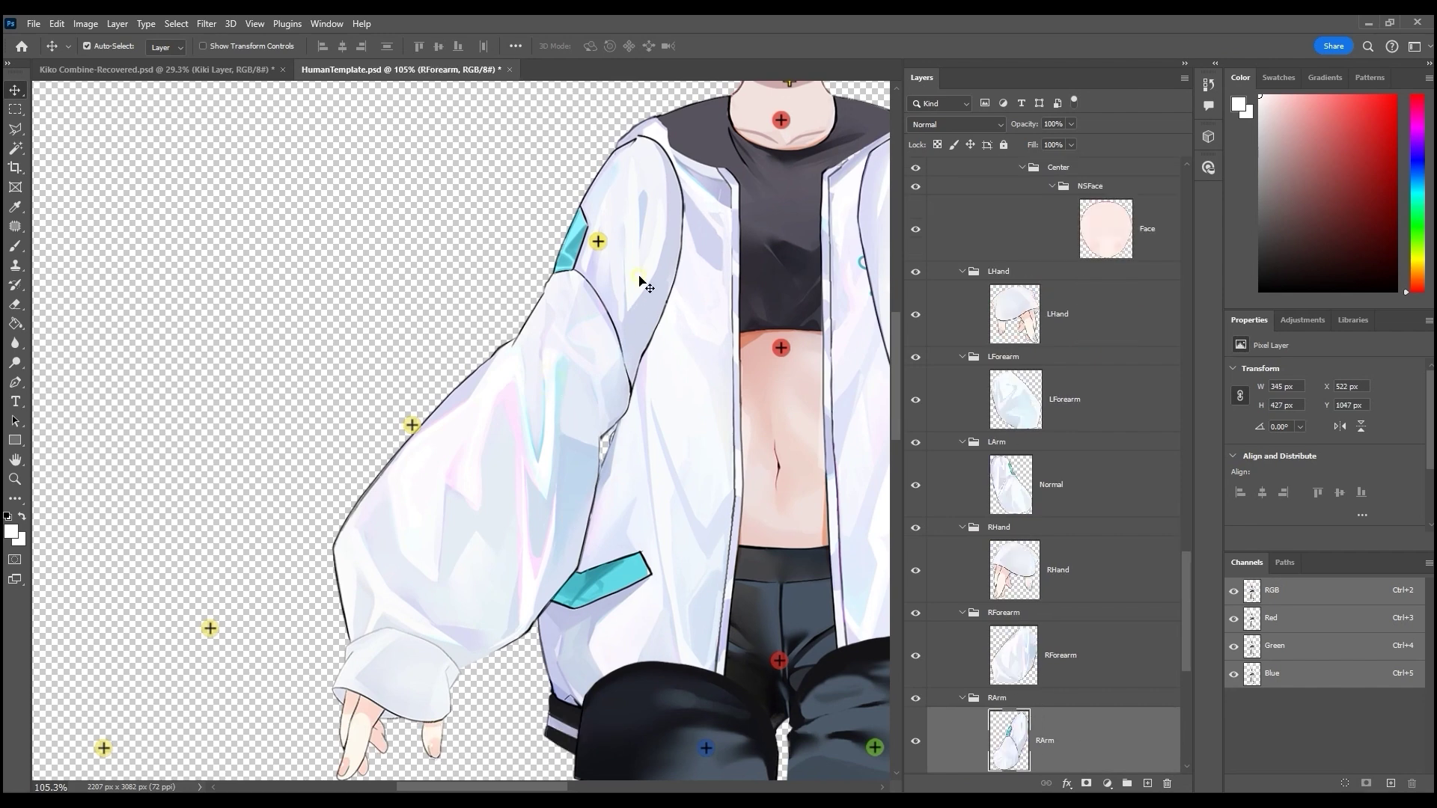
click(917, 743)
click(917, 742)
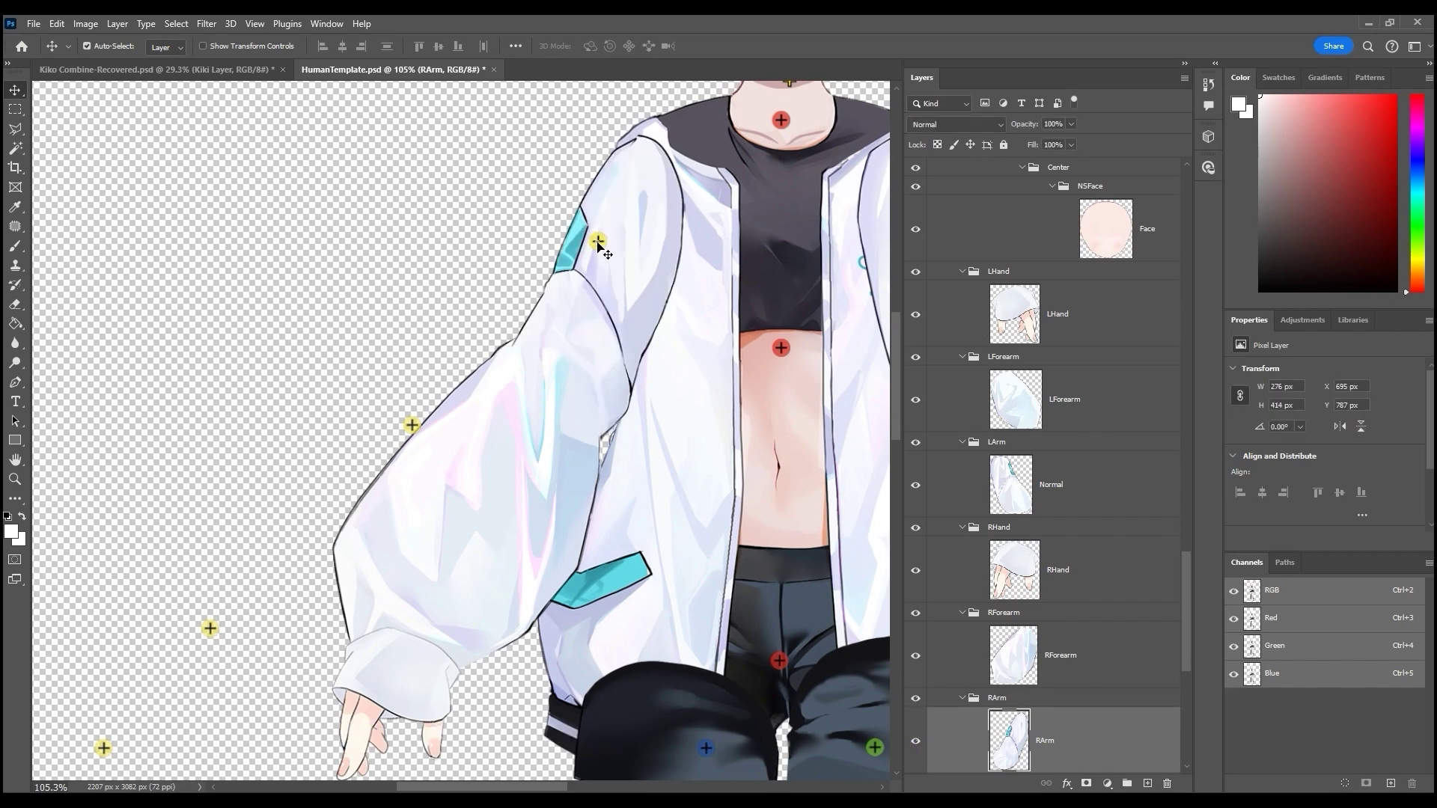
drag(603, 244, 652, 196)
click(915, 742)
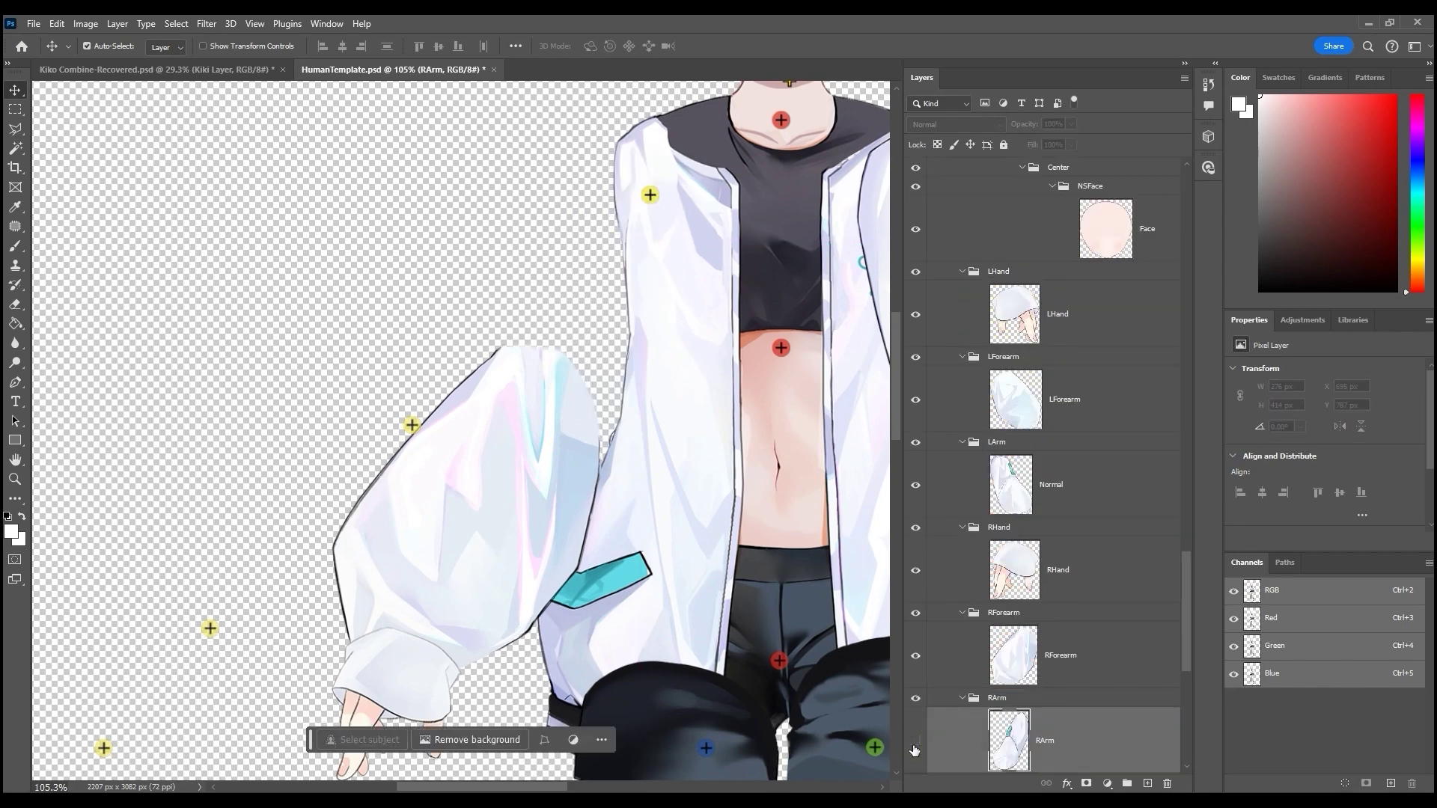
click(916, 742)
Place the RForearm marker at the right elbow and RHand_Nub at the right fingertips.
click(507, 581)
click(915, 656)
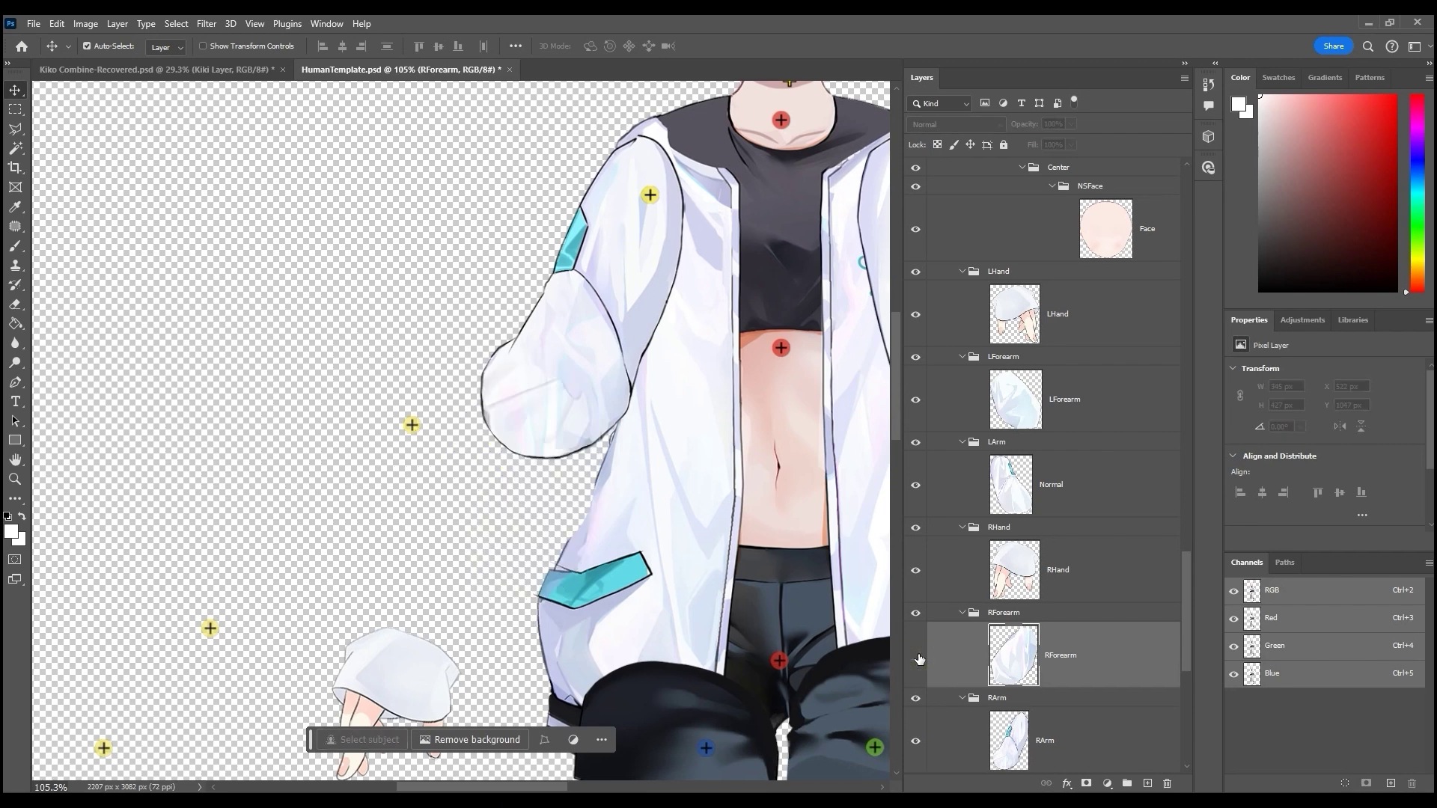
click(916, 657)
drag(411, 424, 541, 414)
scroll(209, 545, down, 2)
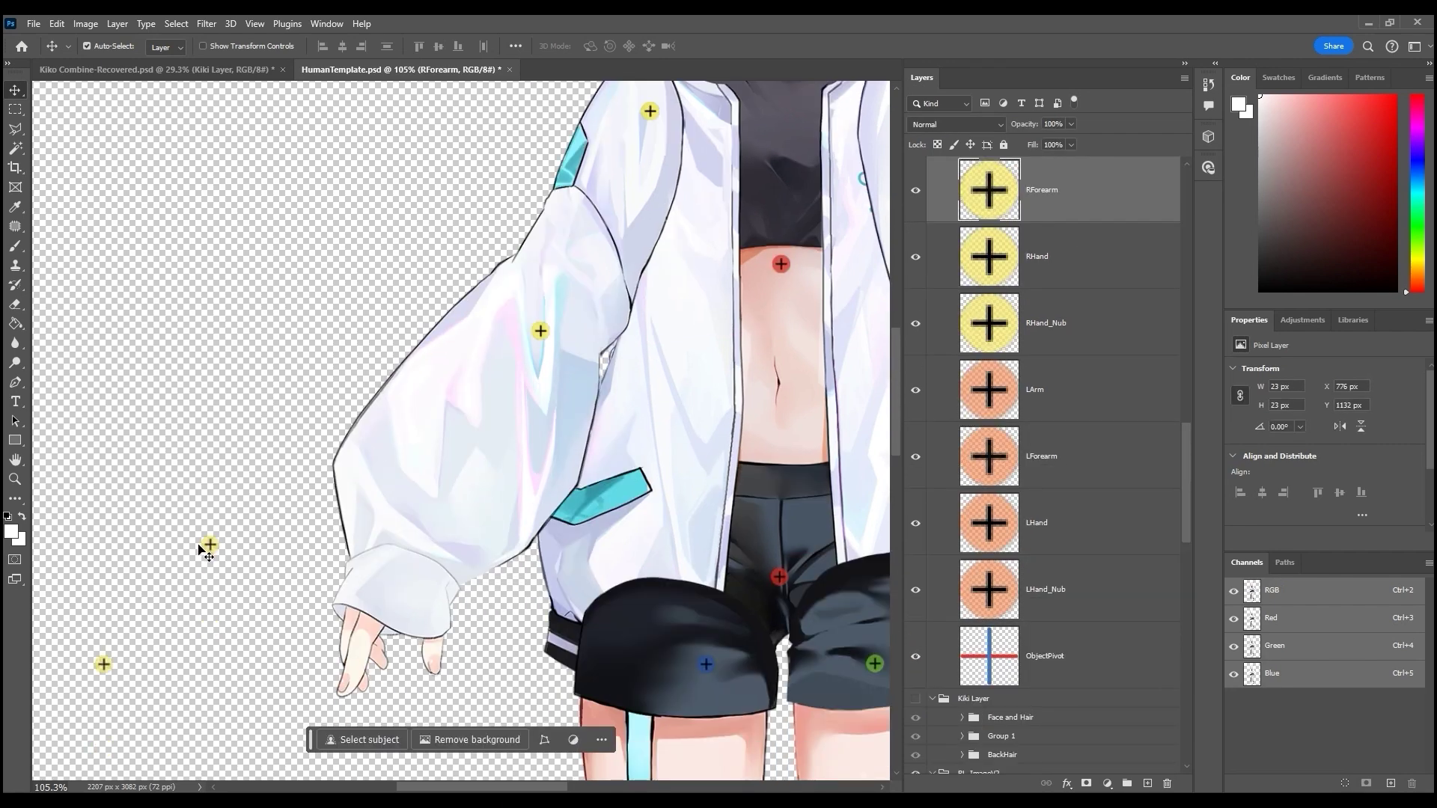
drag(209, 546, 405, 568)
click(370, 644)
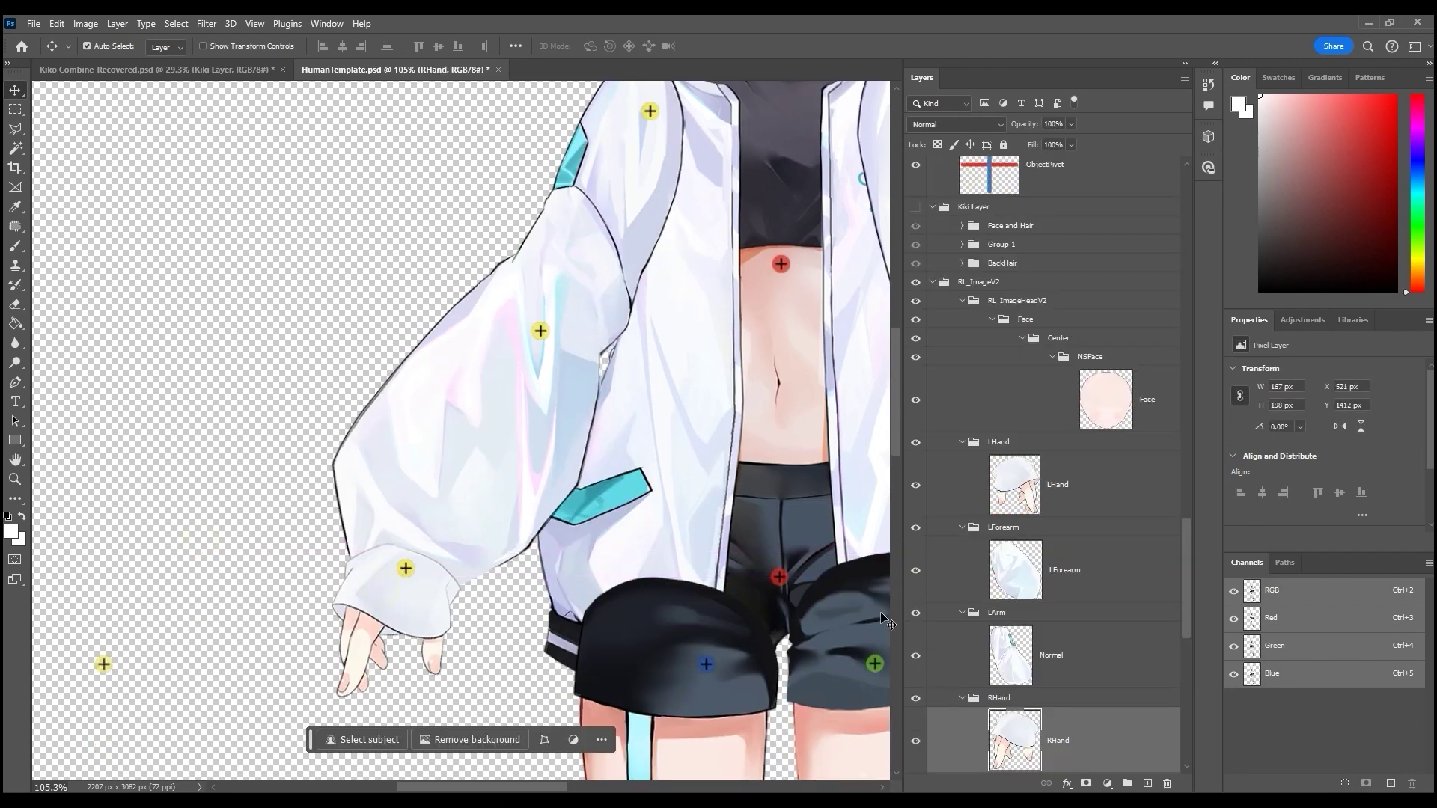
click(916, 737)
click(915, 737)
click(103, 665)
drag(105, 671, 353, 685)
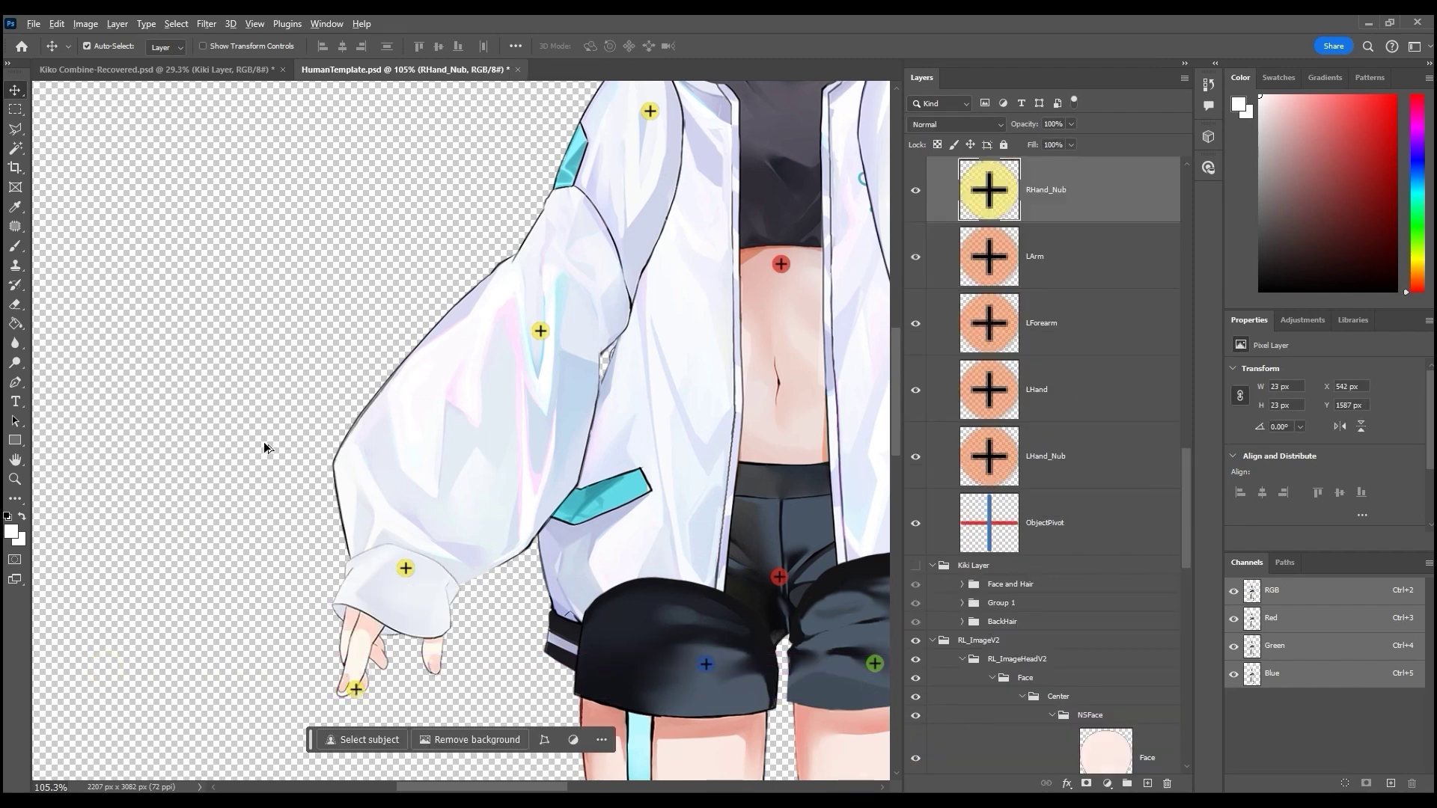
Move the LArm, LForearm, LHand and LHand_Nub markers onto the left shoulder, elbow, wrist and fingertips.
scroll(267, 449, down, 2)
drag(439, 311, 488, 276)
drag(666, 436, 574, 437)
drag(805, 577, 667, 600)
drag(880, 660, 715, 677)
scroll(524, 449, down, 3)
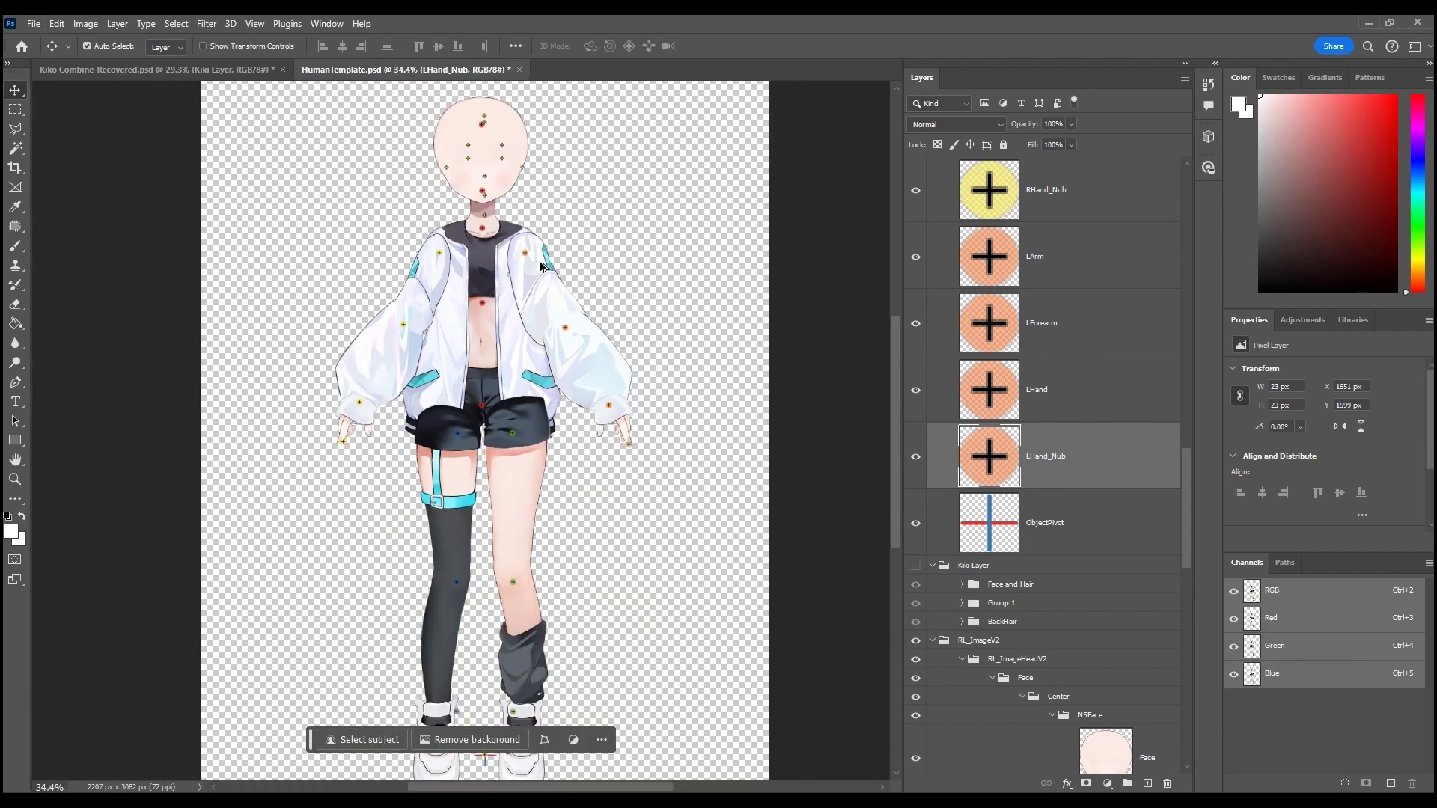
scroll(459, 417, up, 2)
drag(426, 337, 429, 333)
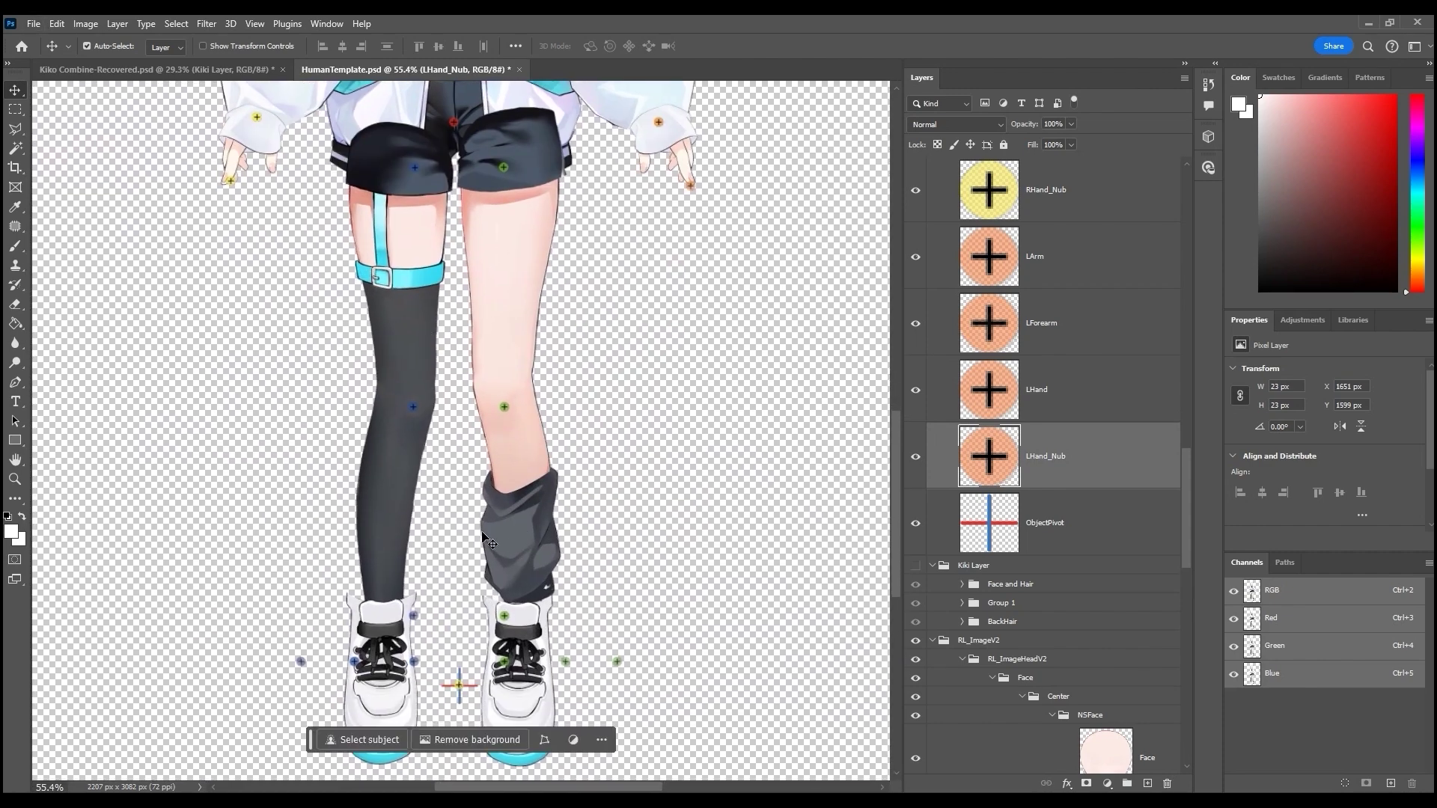
Raise the LThigh and RThigh markers to the hips and LShank and RShank to the knees.
drag(503, 167, 509, 154)
drag(414, 167, 404, 155)
drag(504, 410, 499, 392)
drag(413, 408, 412, 389)
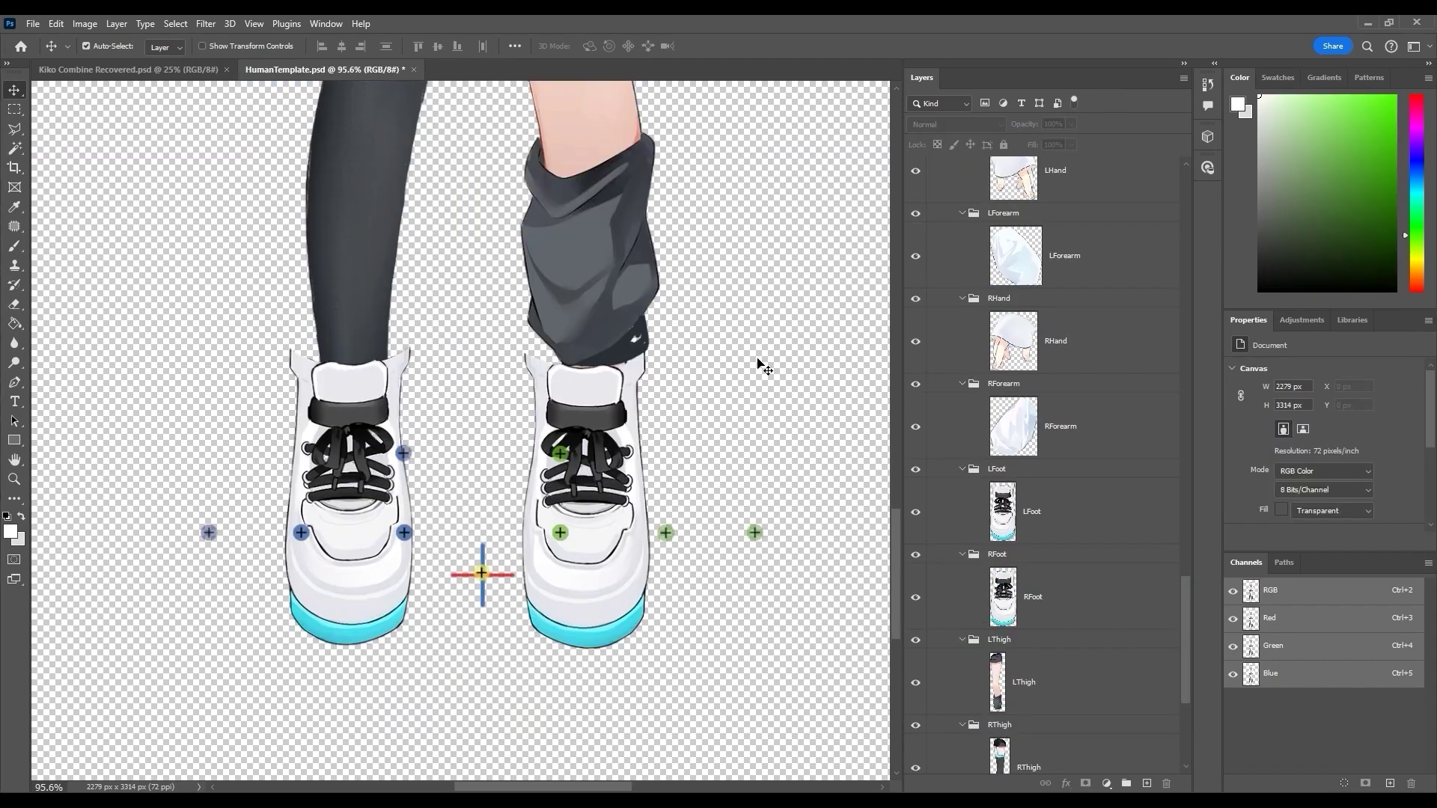
Place the RFoot, RFoot2, RToe and RToe_Nub markers along the right shoe, undoing an accidental sprite move.
click(403, 452)
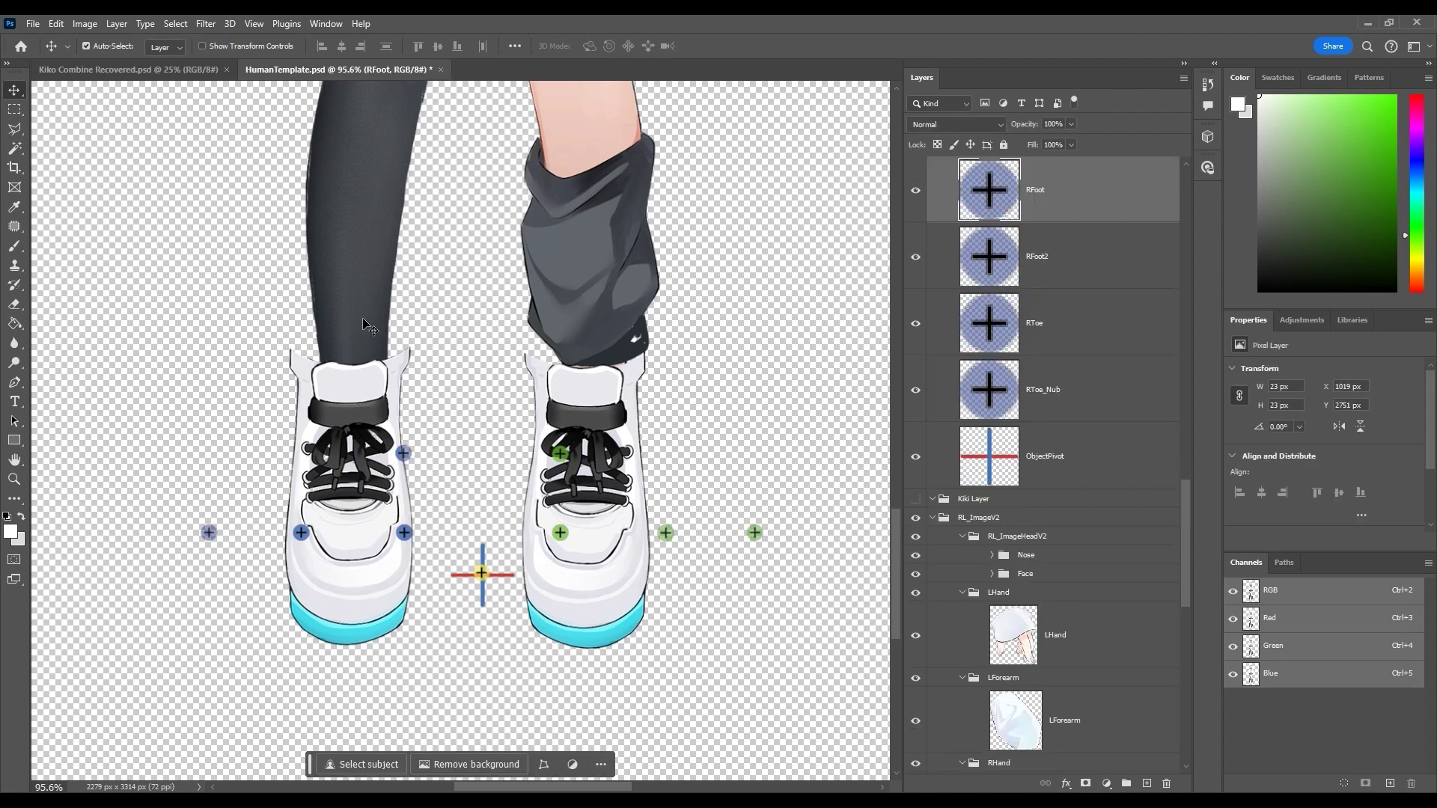
drag(367, 327, 303, 391)
key(ctrl+z)
drag(407, 453, 359, 384)
mouse_move(405, 534)
mouse_down()
mouse_move(366, 461)
mouse_move(340, 479)
mouse_move(359, 536)
mouse_move(304, 535)
mouse_move(323, 535)
mouse_up()
drag(211, 534, 290, 537)
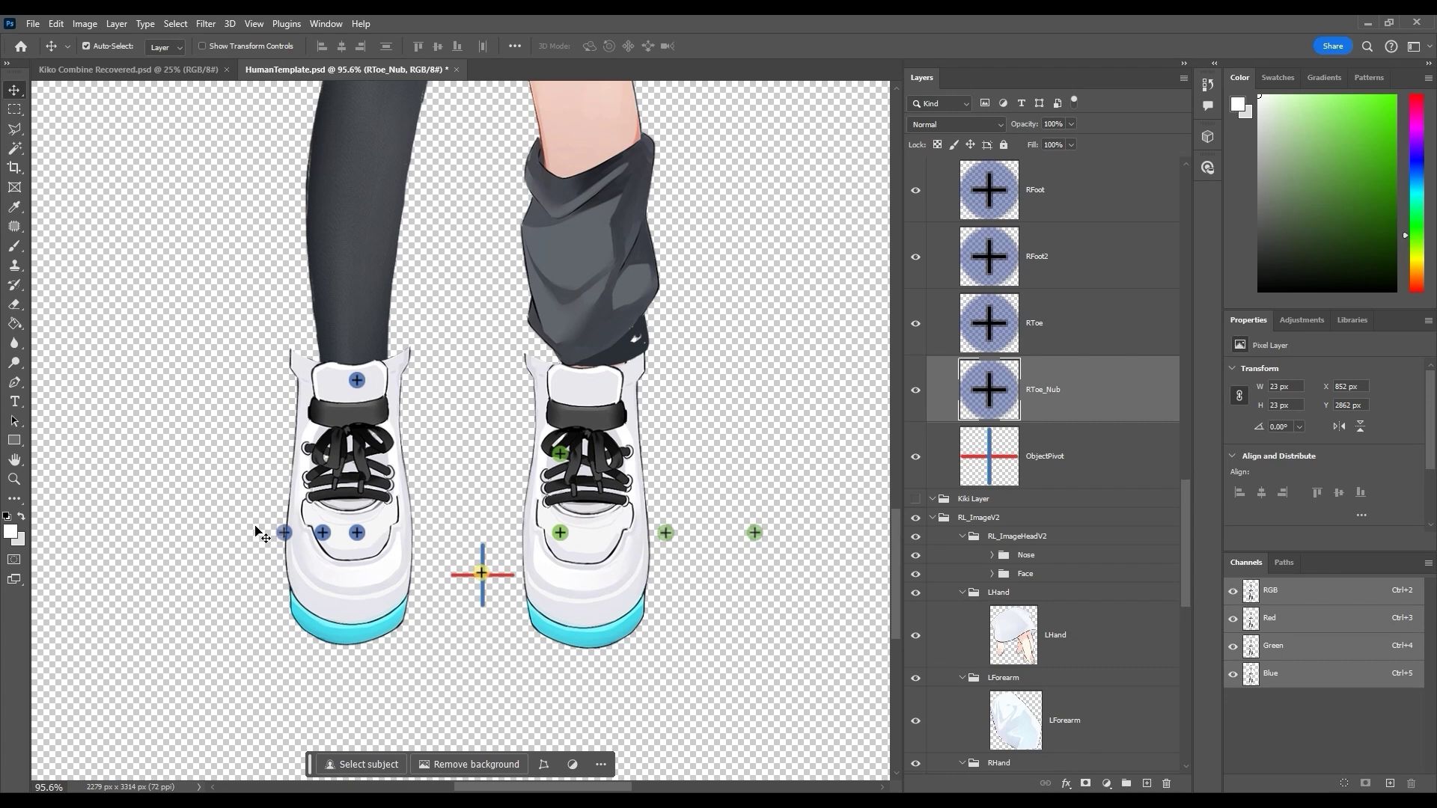
Place the LFoot, LFoot2, LToe and LToe_Nub markers along the left shoe.
drag(560, 453, 589, 383)
drag(560, 533, 585, 534)
drag(671, 538, 625, 537)
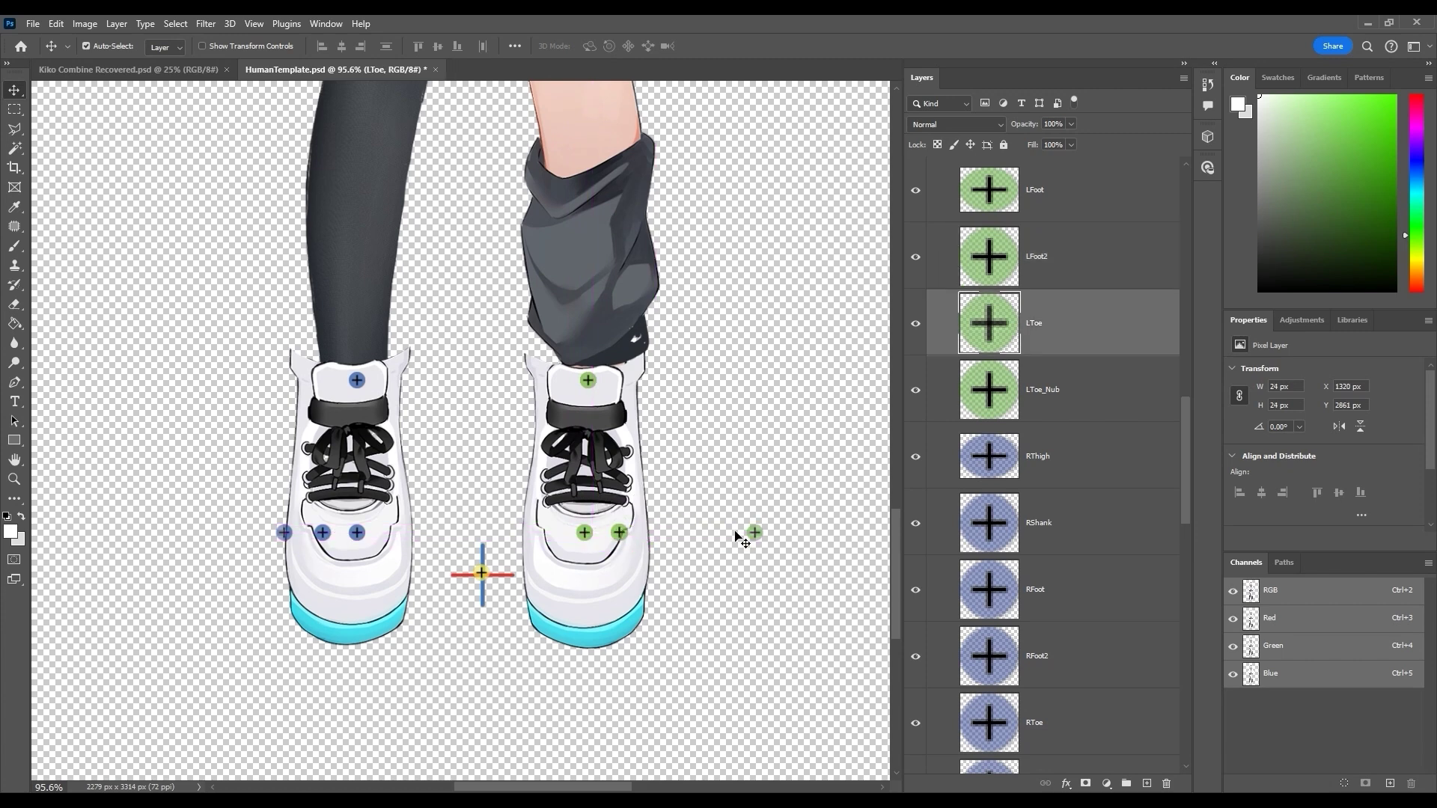
drag(752, 536, 645, 537)
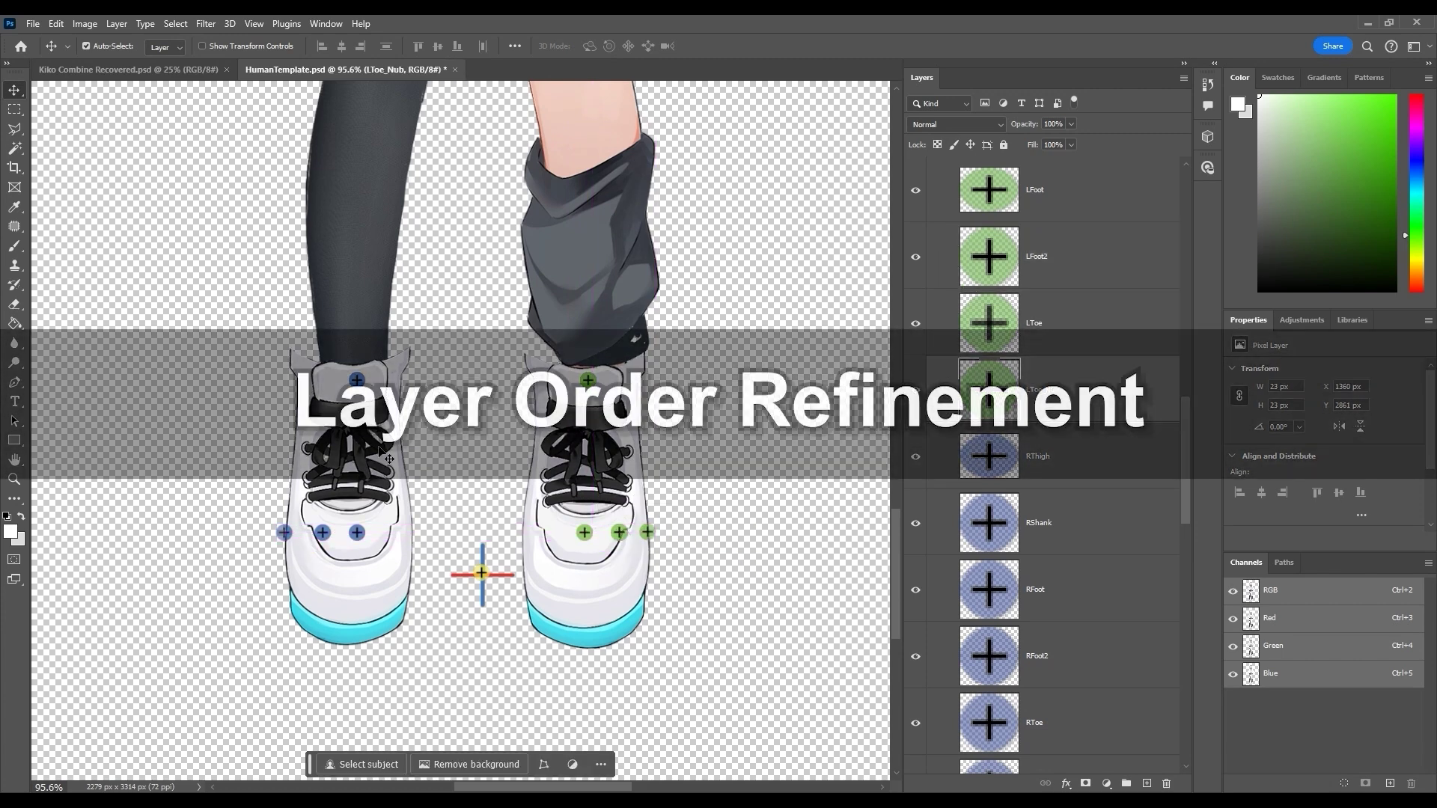
Select the Hip group and drag it above the LThigh group.
scroll(591, 506, down, 5)
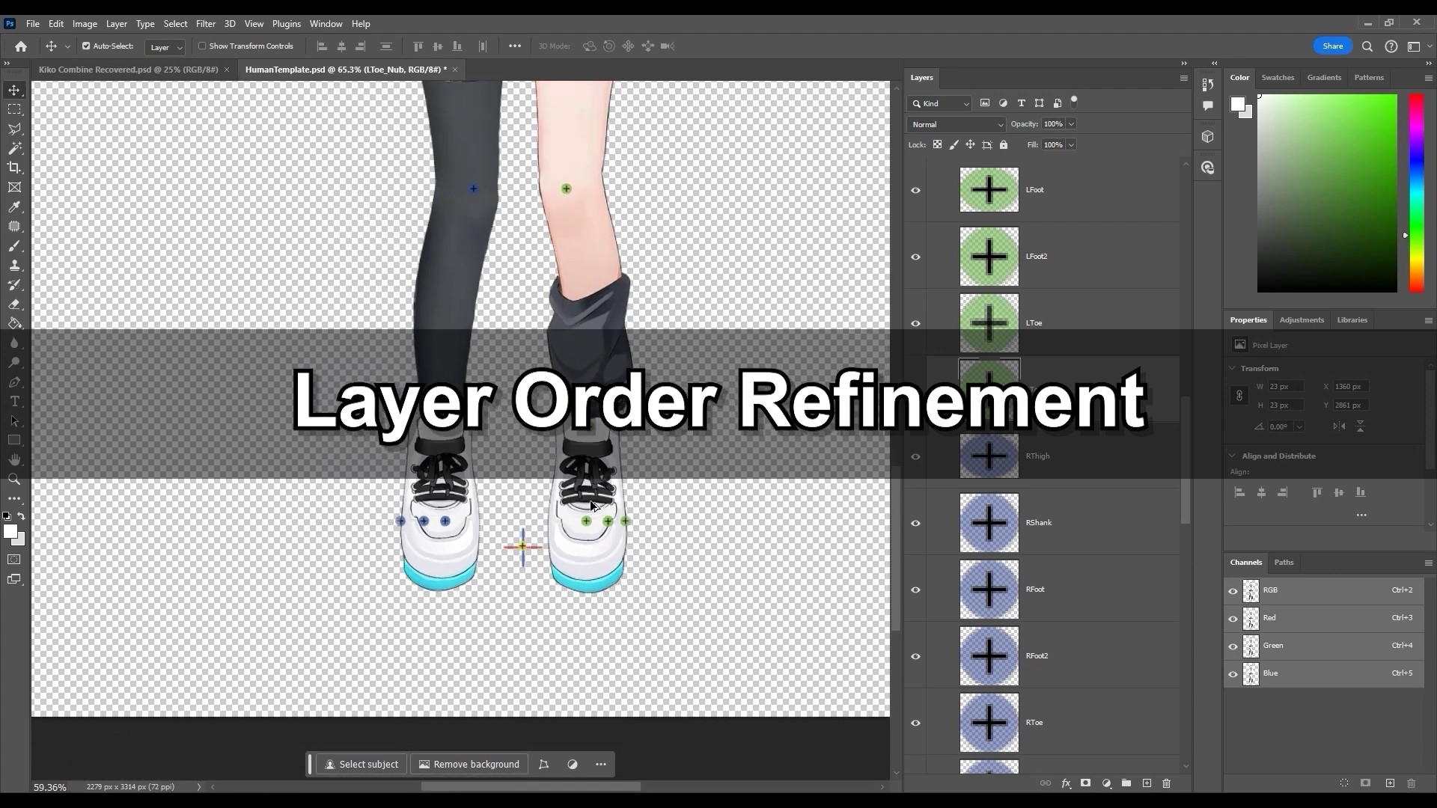
scroll(673, 157, up, 2)
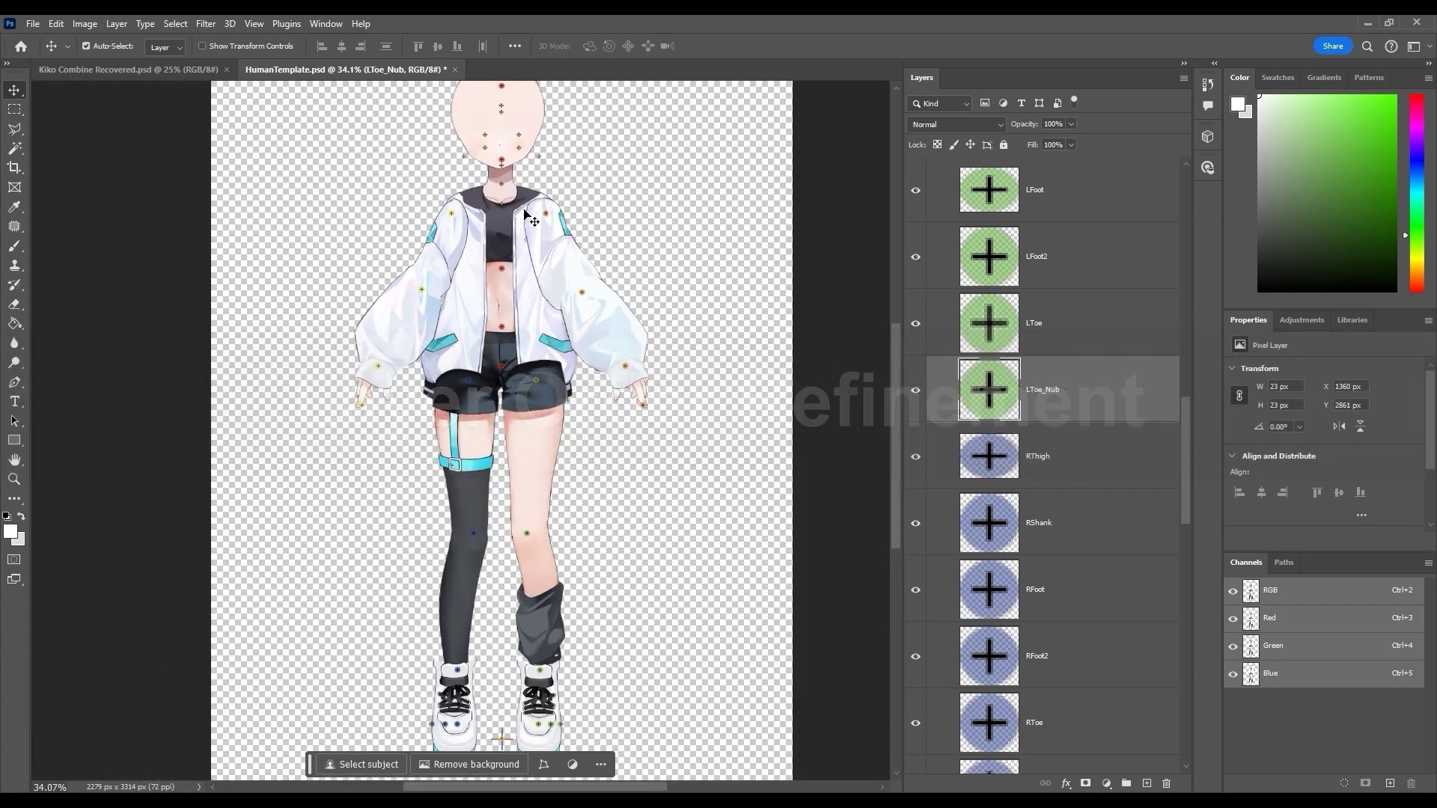
click(507, 350)
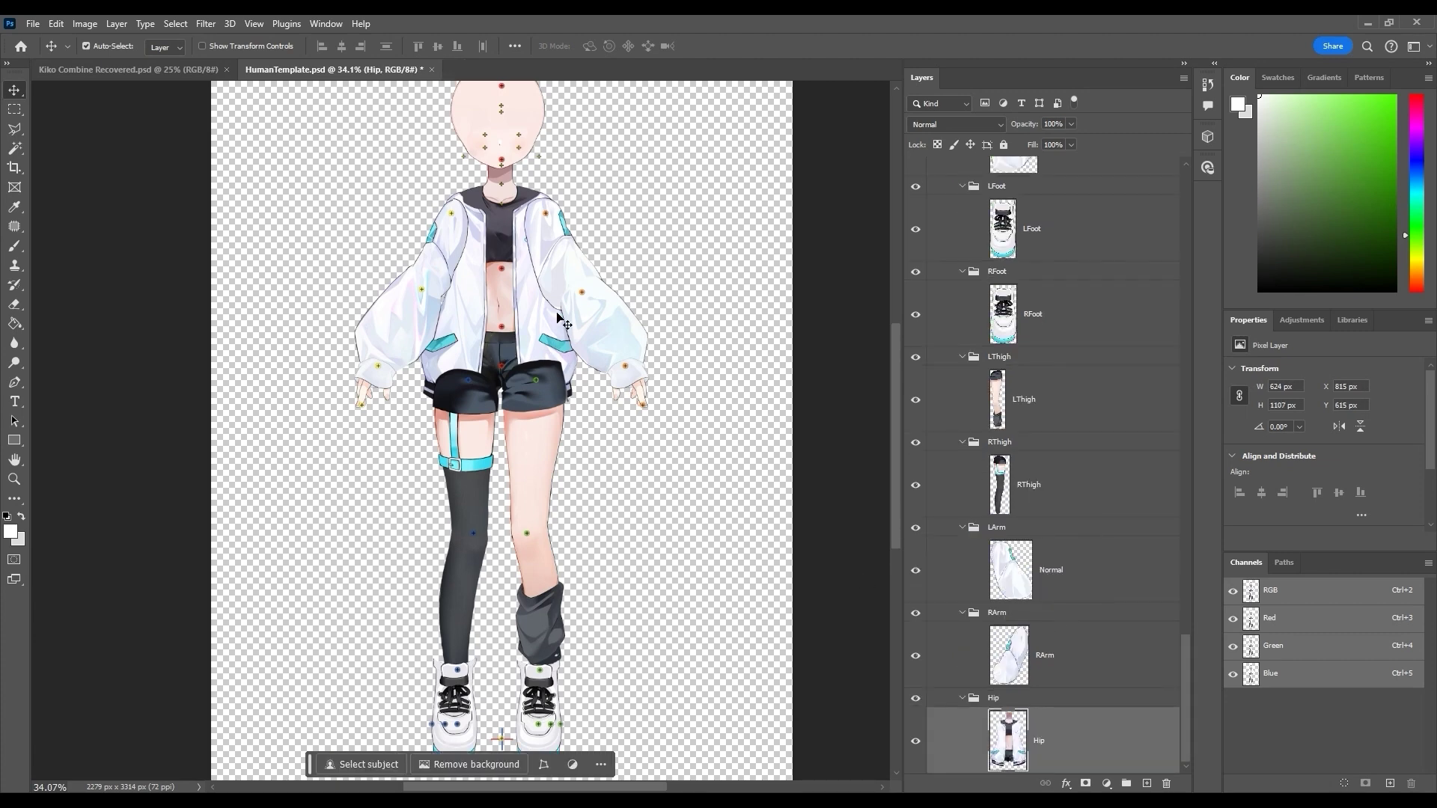
click(1015, 698)
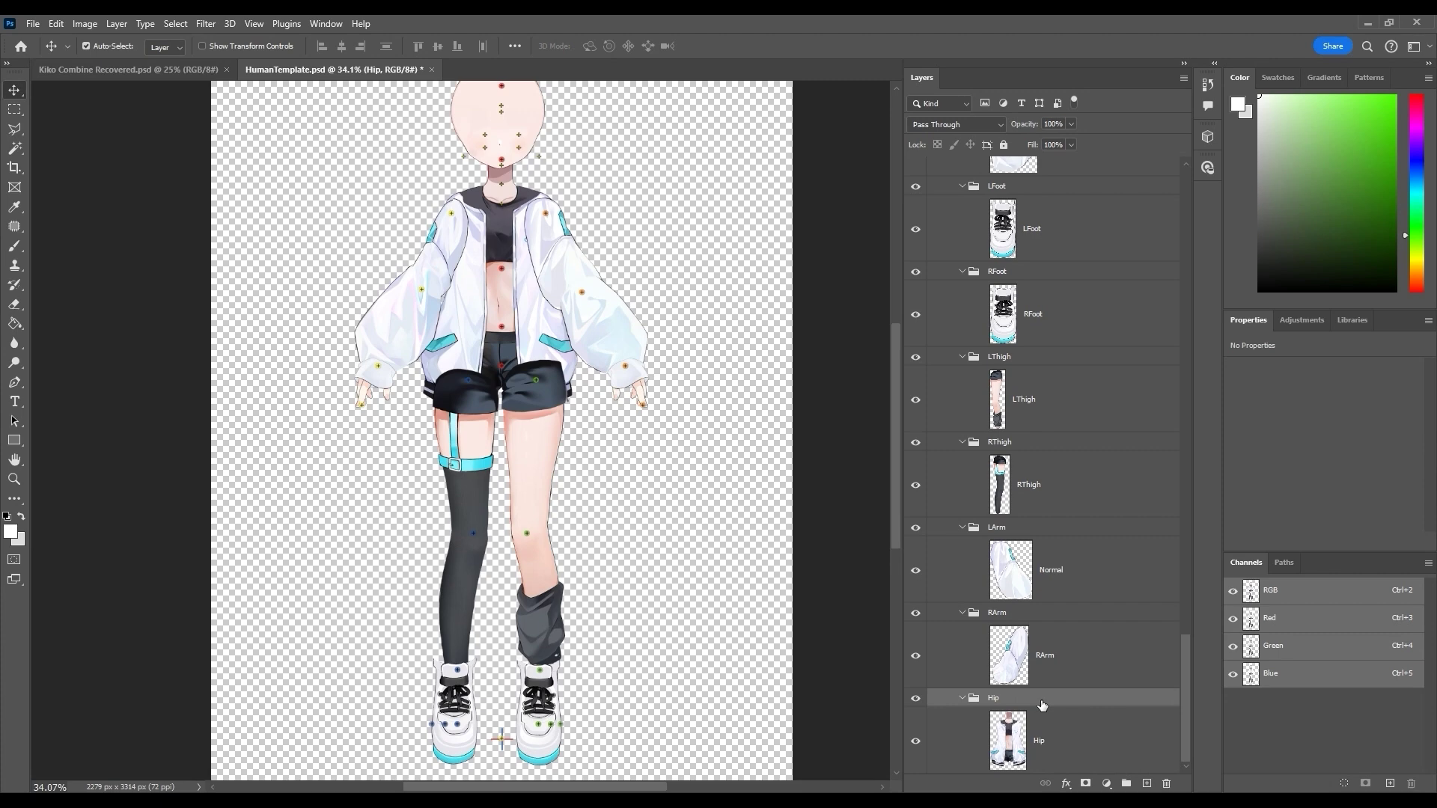
mouse_move(1042, 705)
mouse_down()
mouse_move(1109, 345)
mouse_move(1043, 696)
mouse_up()
Collapse the RFoot, LThigh and Hip groups, place Hip above the thighs, and save the PSD.
click(962, 272)
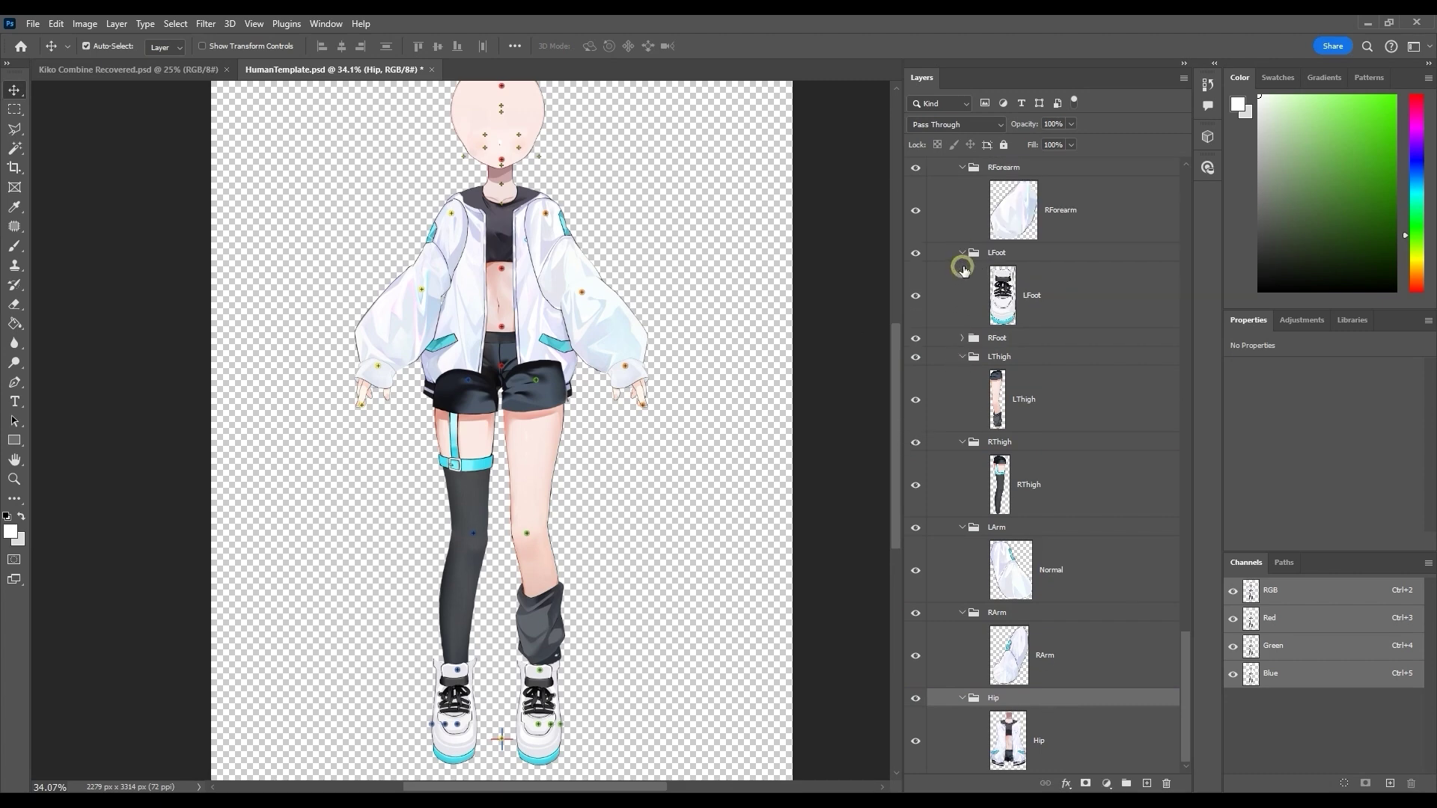
click(962, 357)
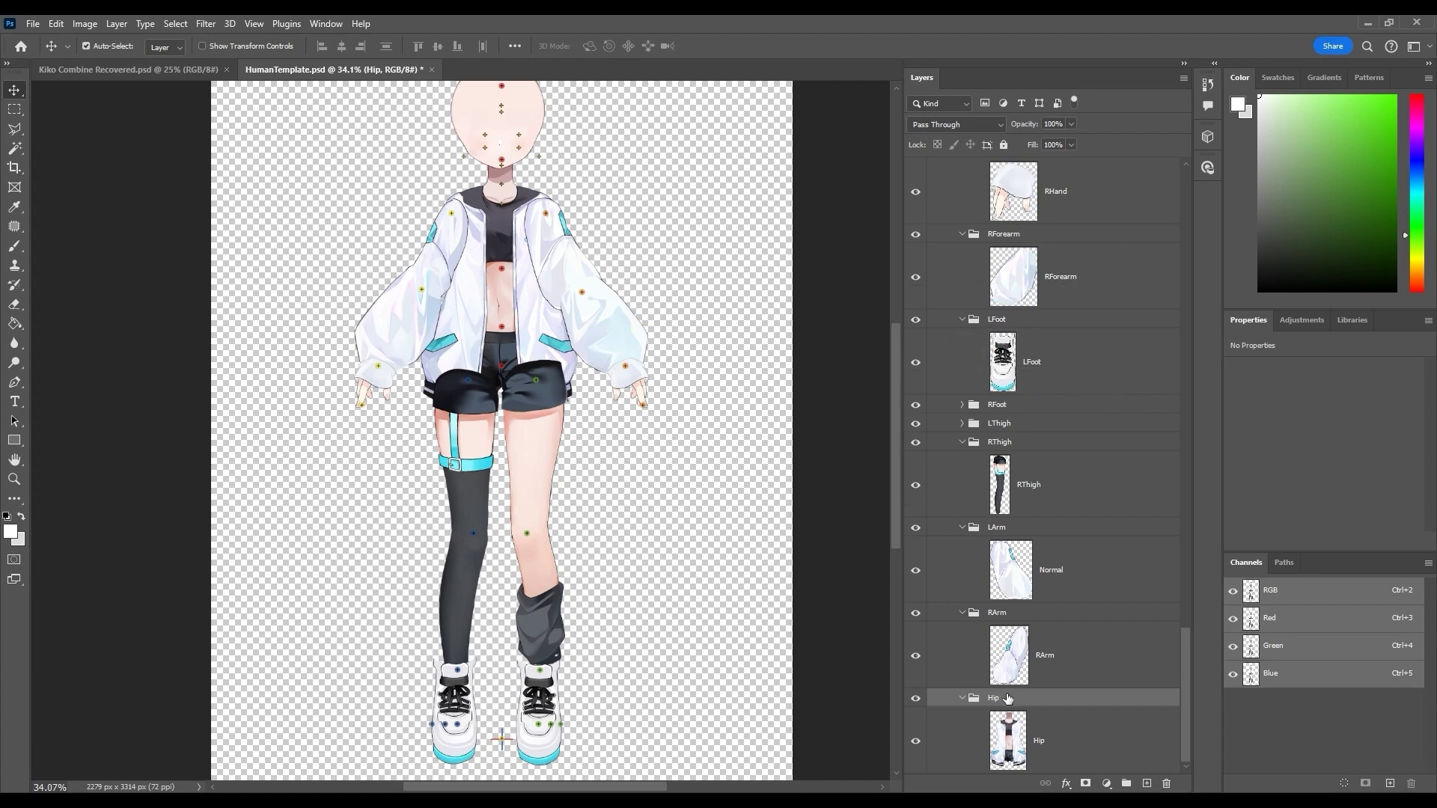
click(963, 697)
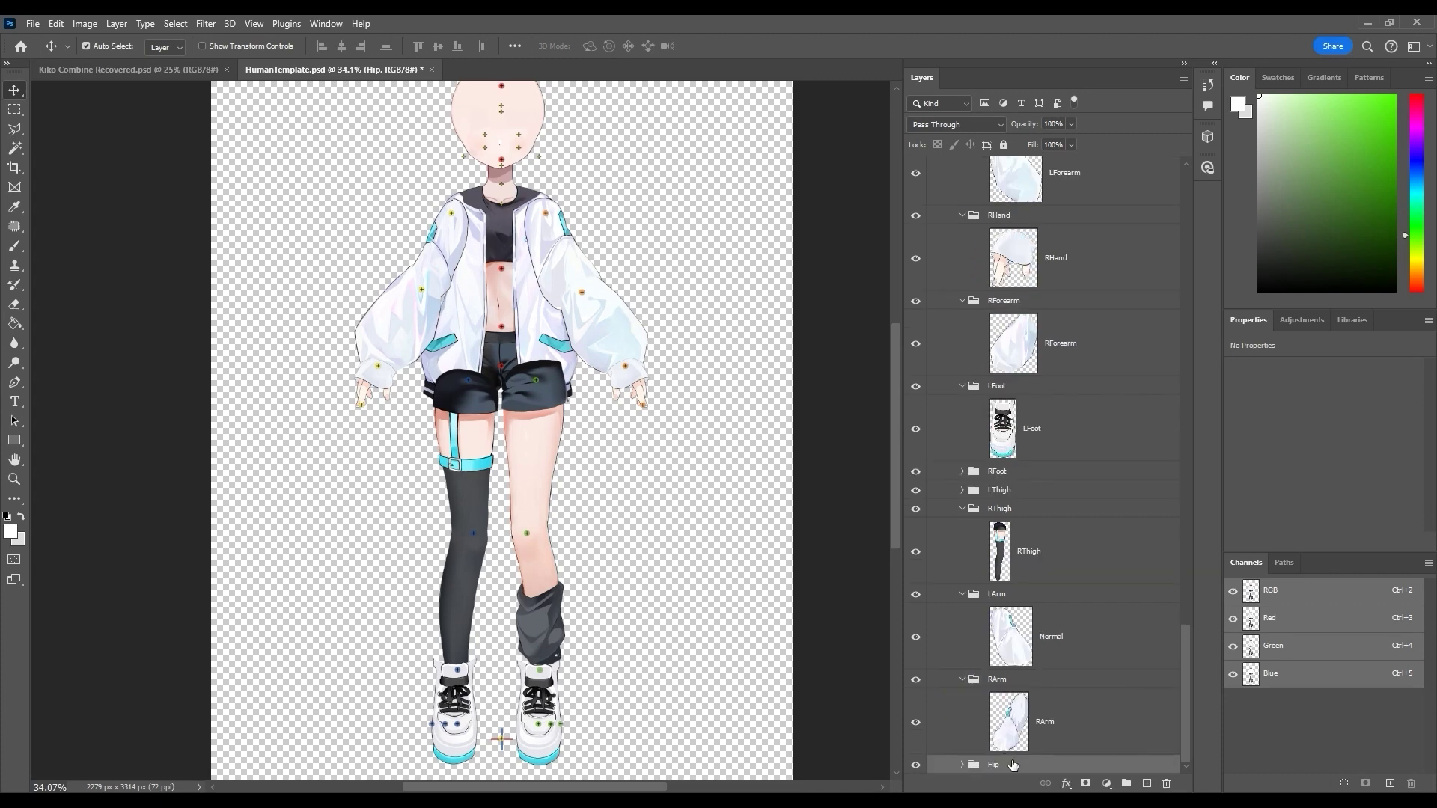
drag(1014, 763, 1129, 481)
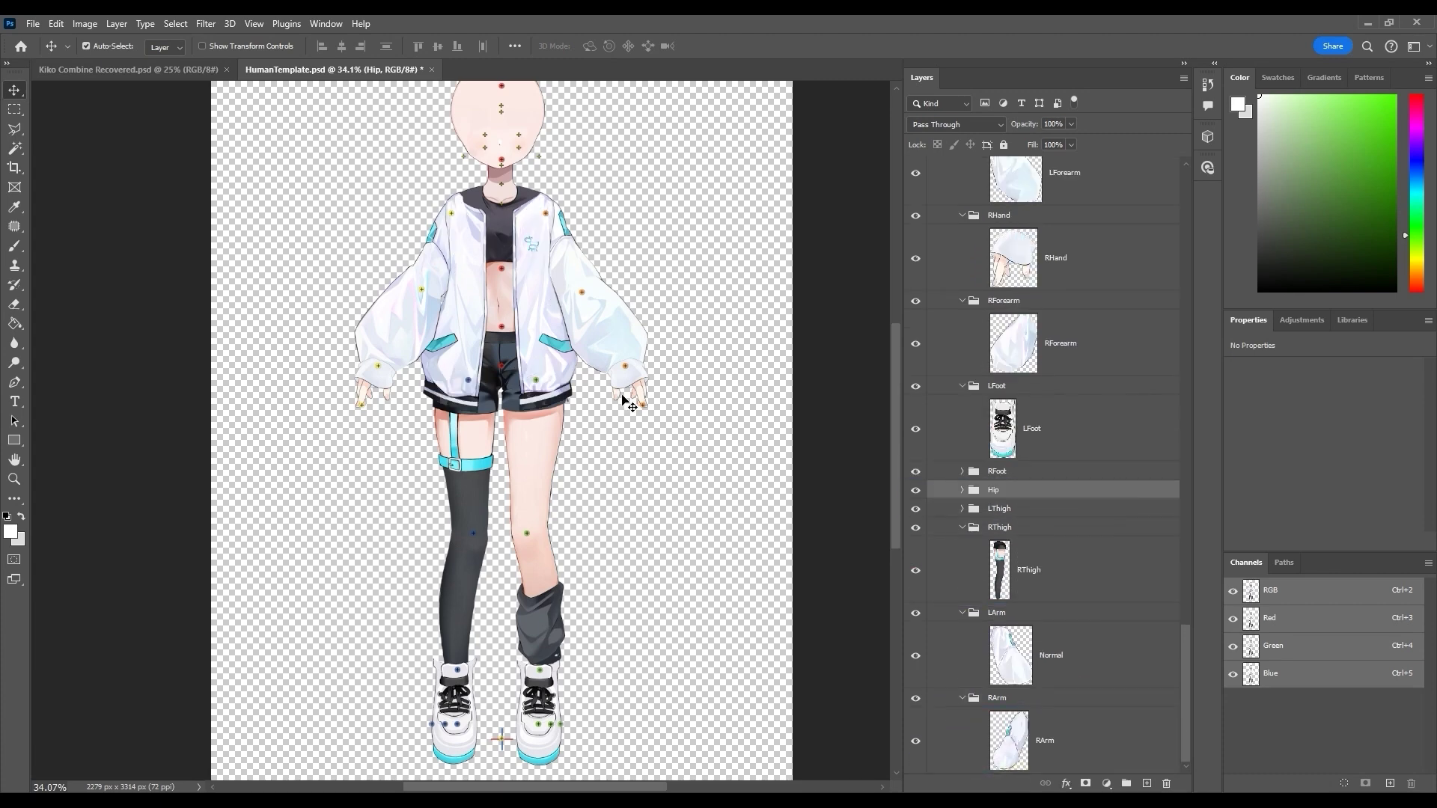
click(33, 23)
click(110, 197)
Send the saved template to Cartoon Animator, then tilt Kiko and raise the left arm to test the rig.
key(alt+Tab)
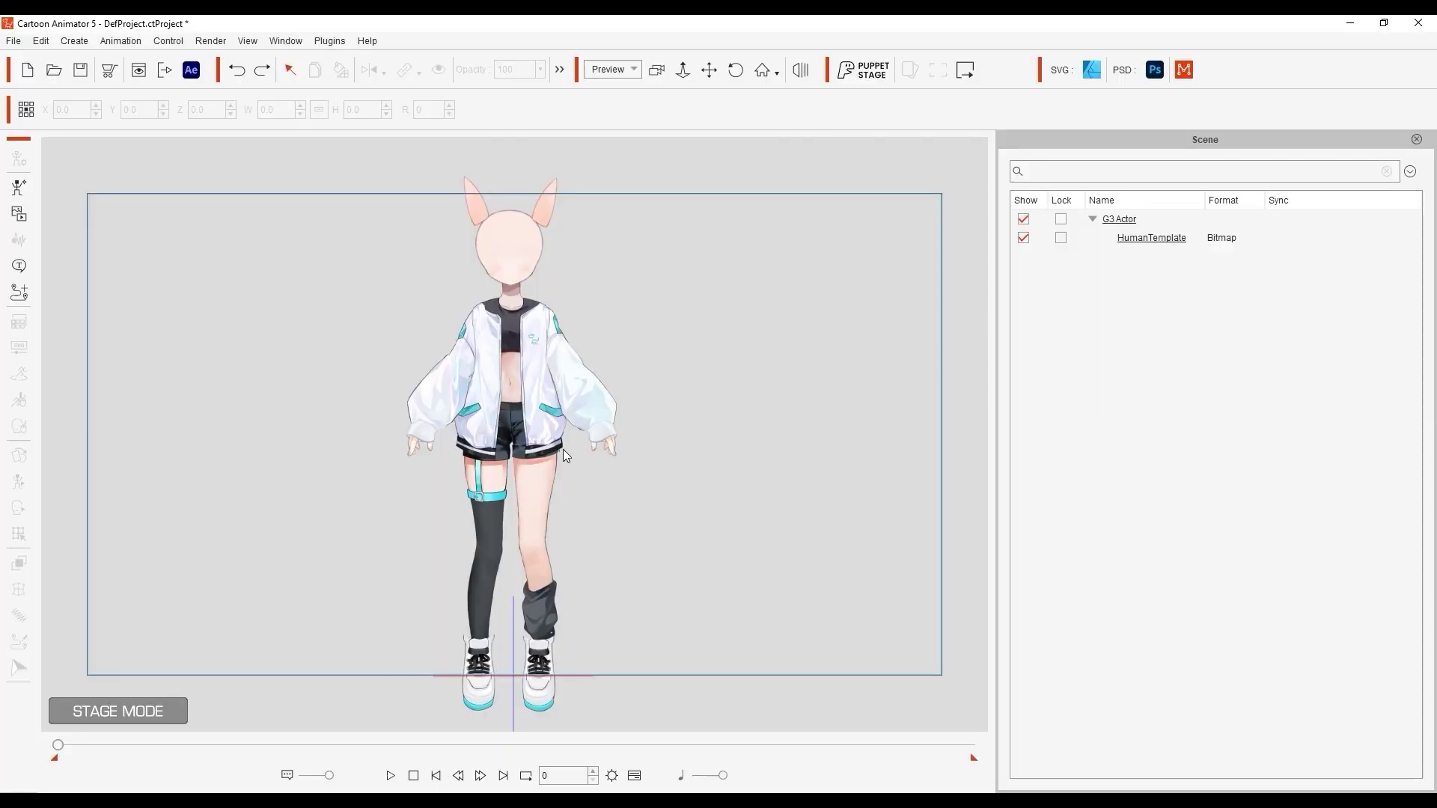
click(488, 442)
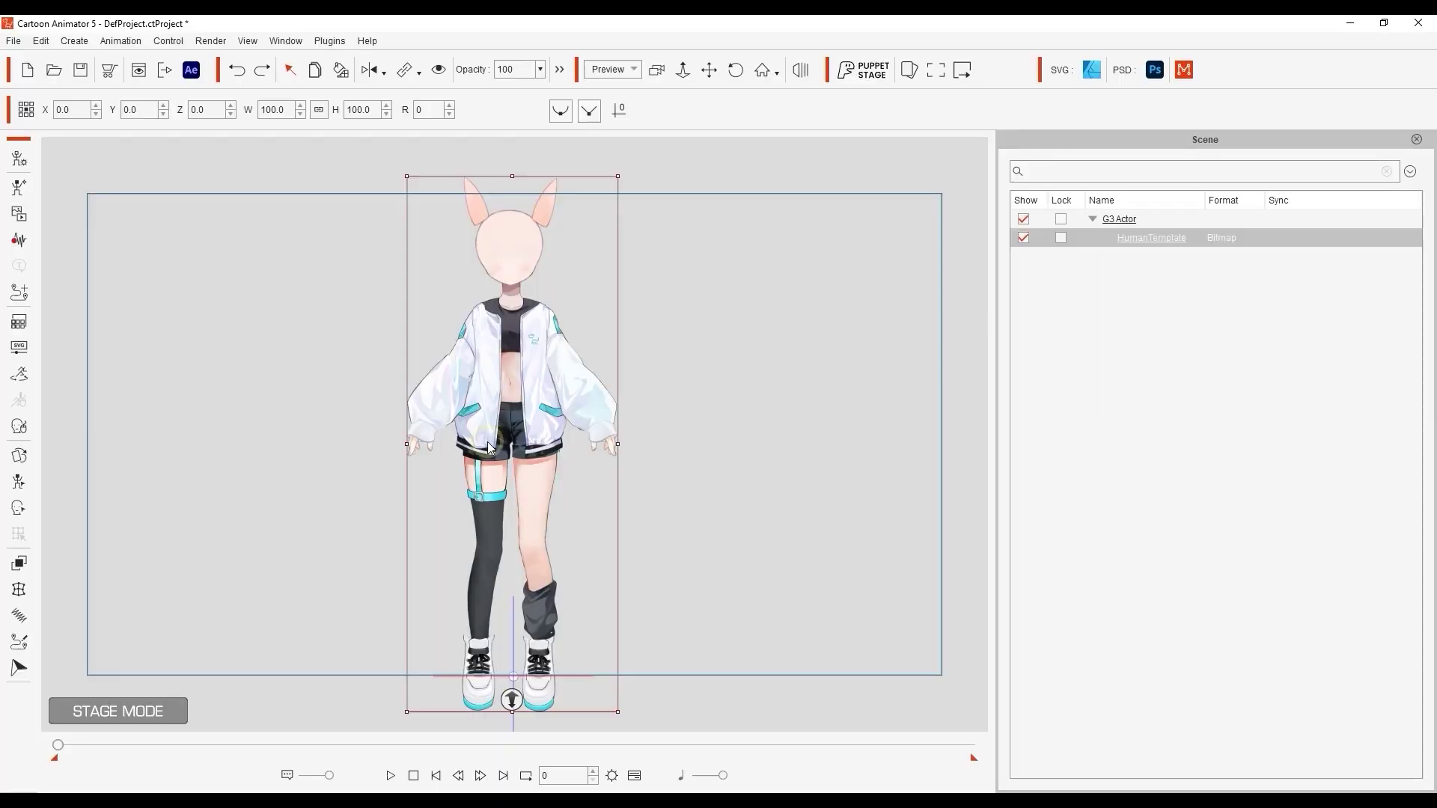
click(18, 481)
drag(549, 382, 540, 378)
drag(605, 442, 636, 486)
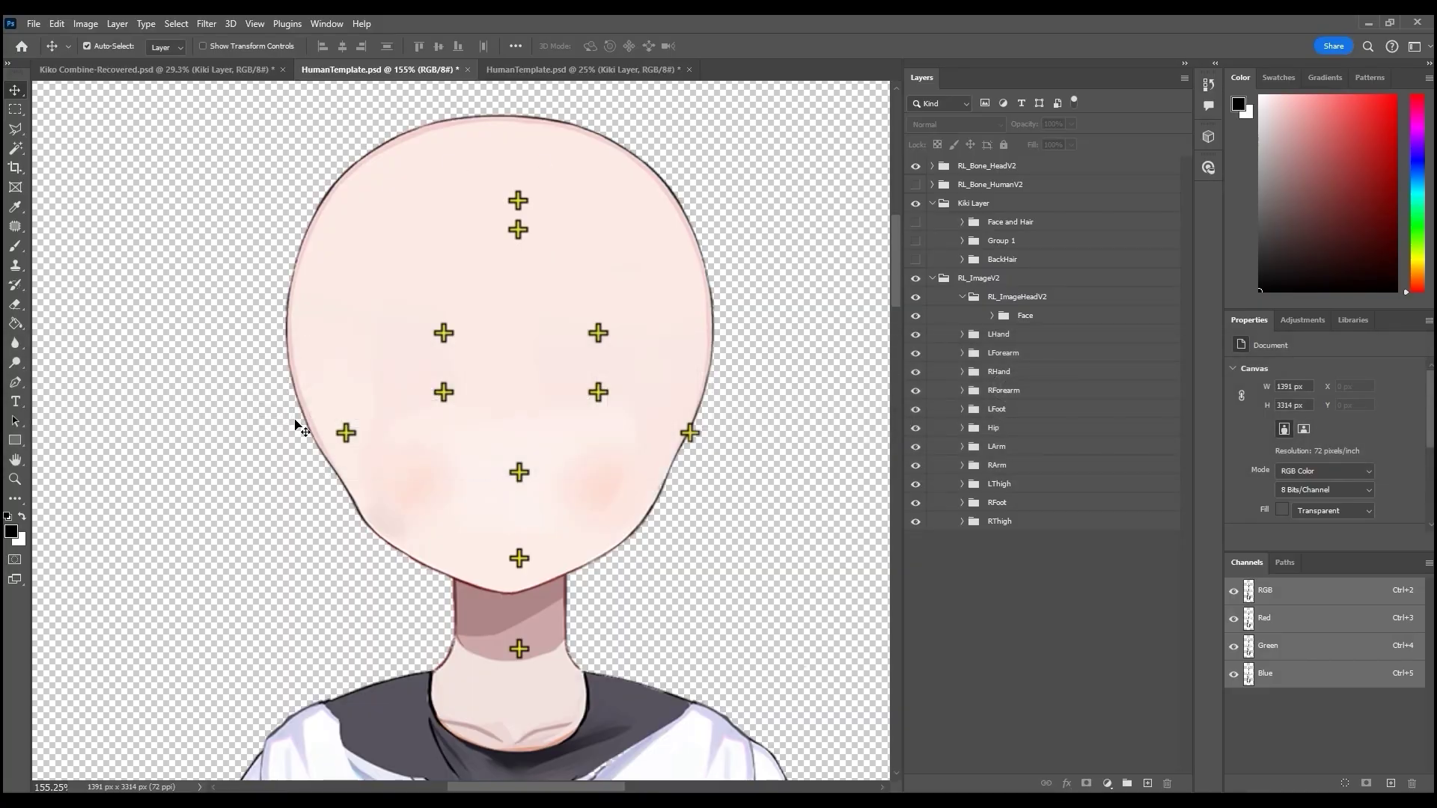
Show the Face and Hair group, then hide its bangs, ear-fur and five hair-shadow layers.
click(915, 222)
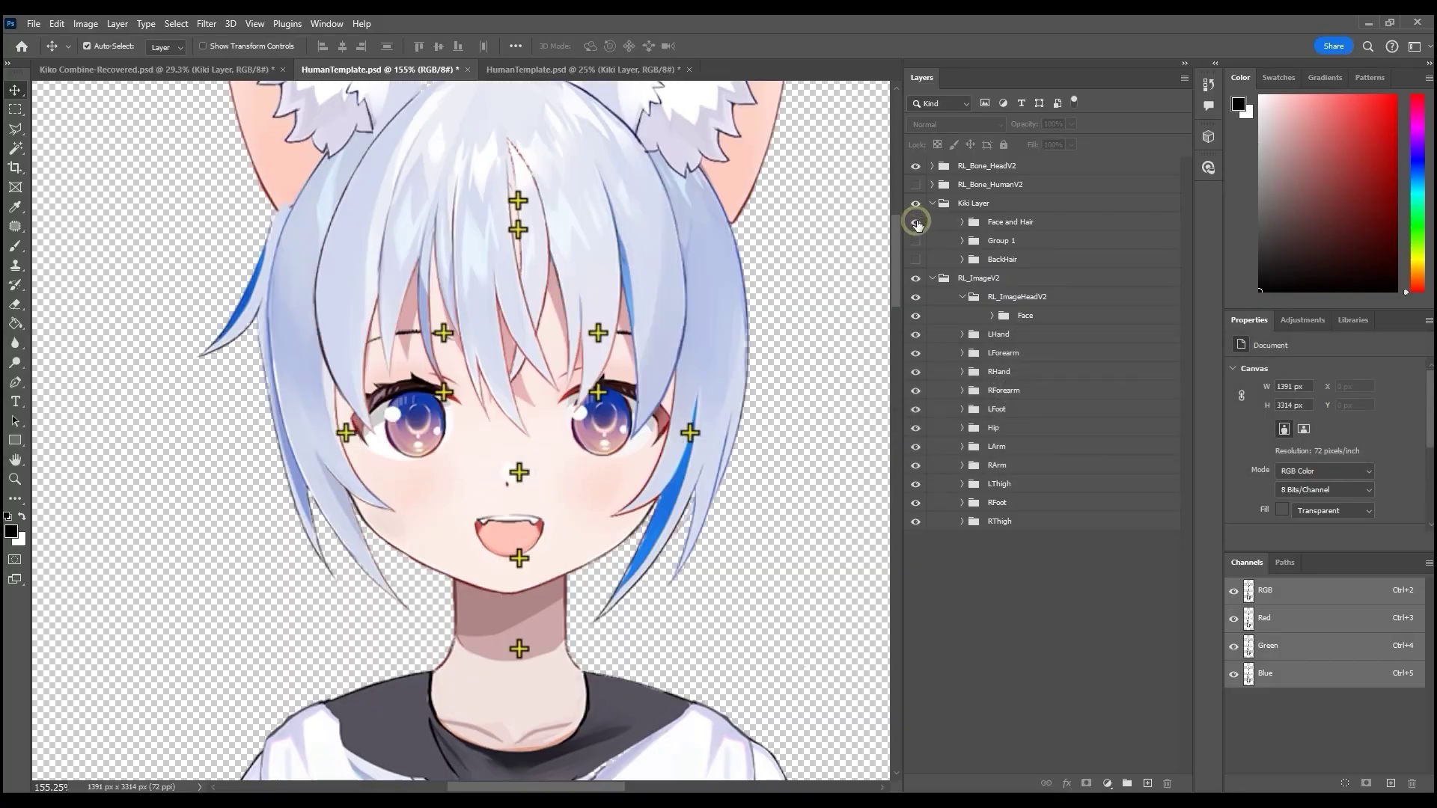
click(1012, 297)
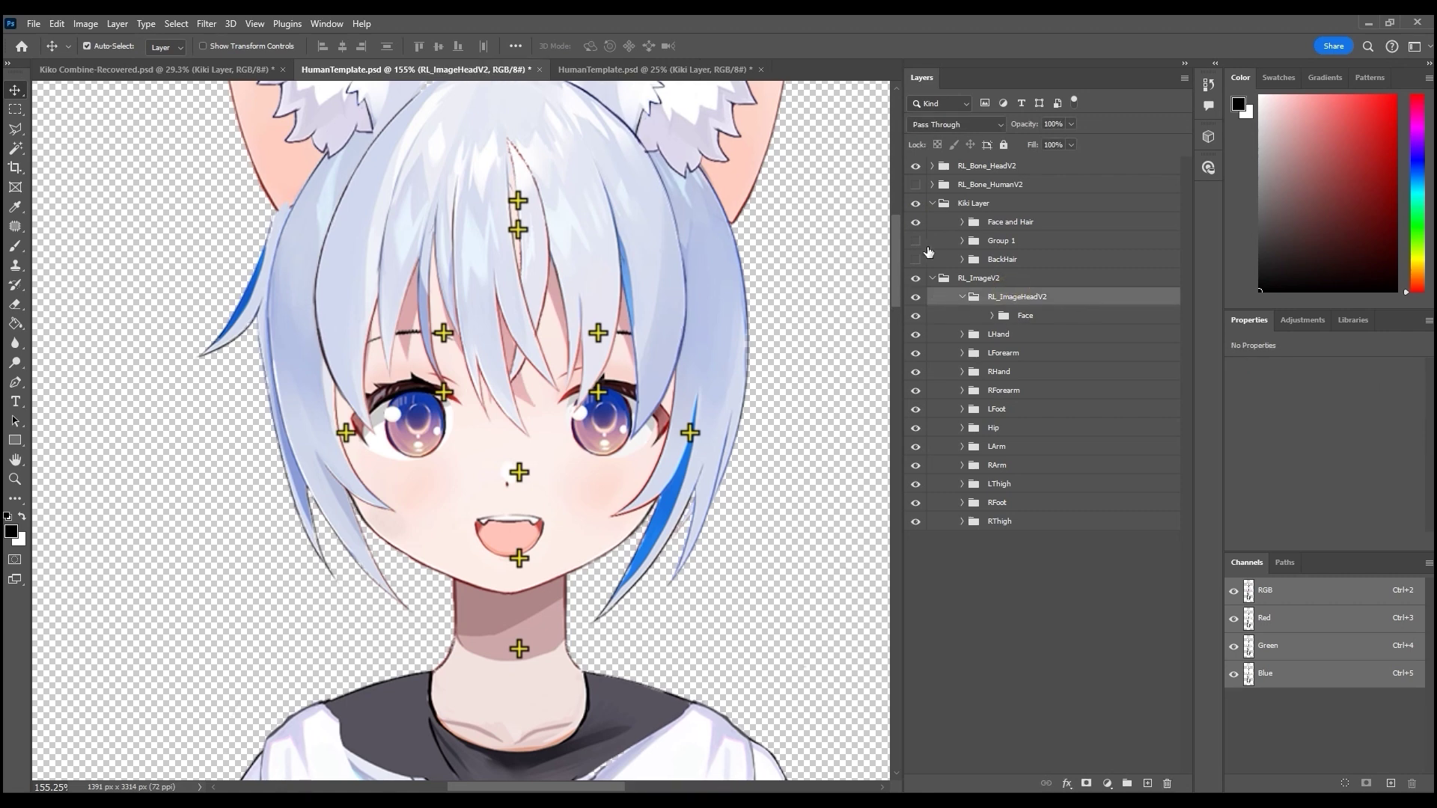
click(961, 223)
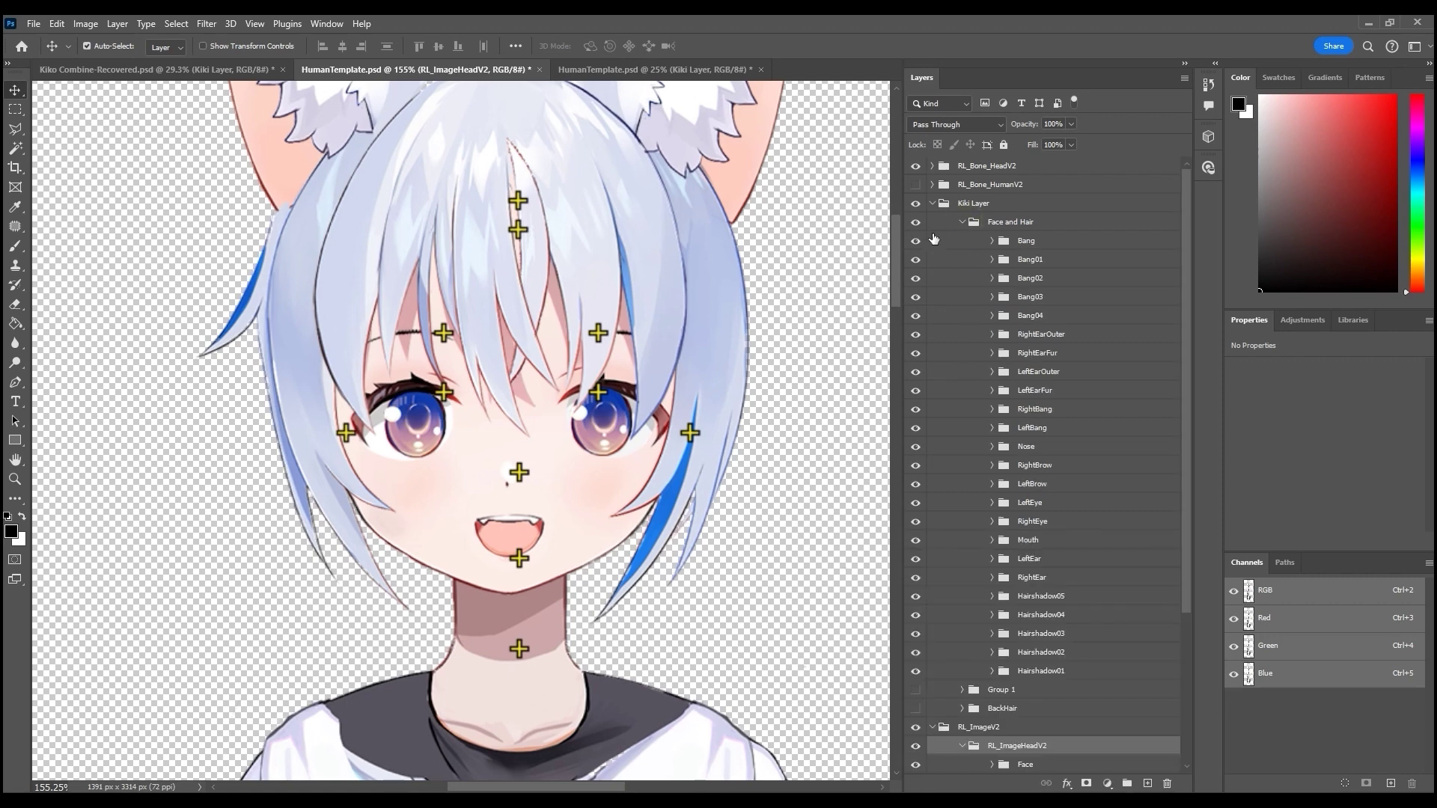
drag(915, 242, 908, 427)
drag(916, 597, 911, 673)
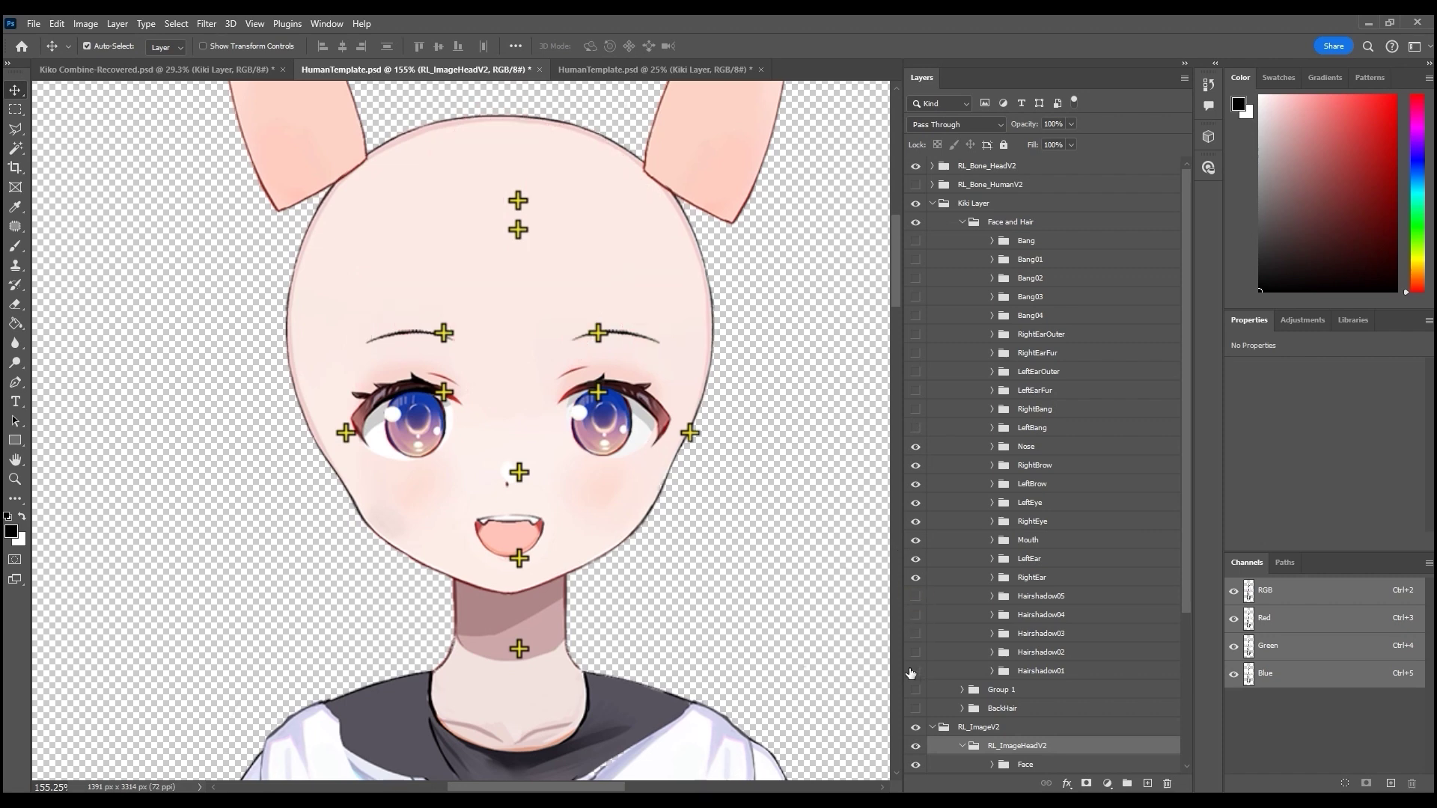
scroll(1052, 494, down, 3)
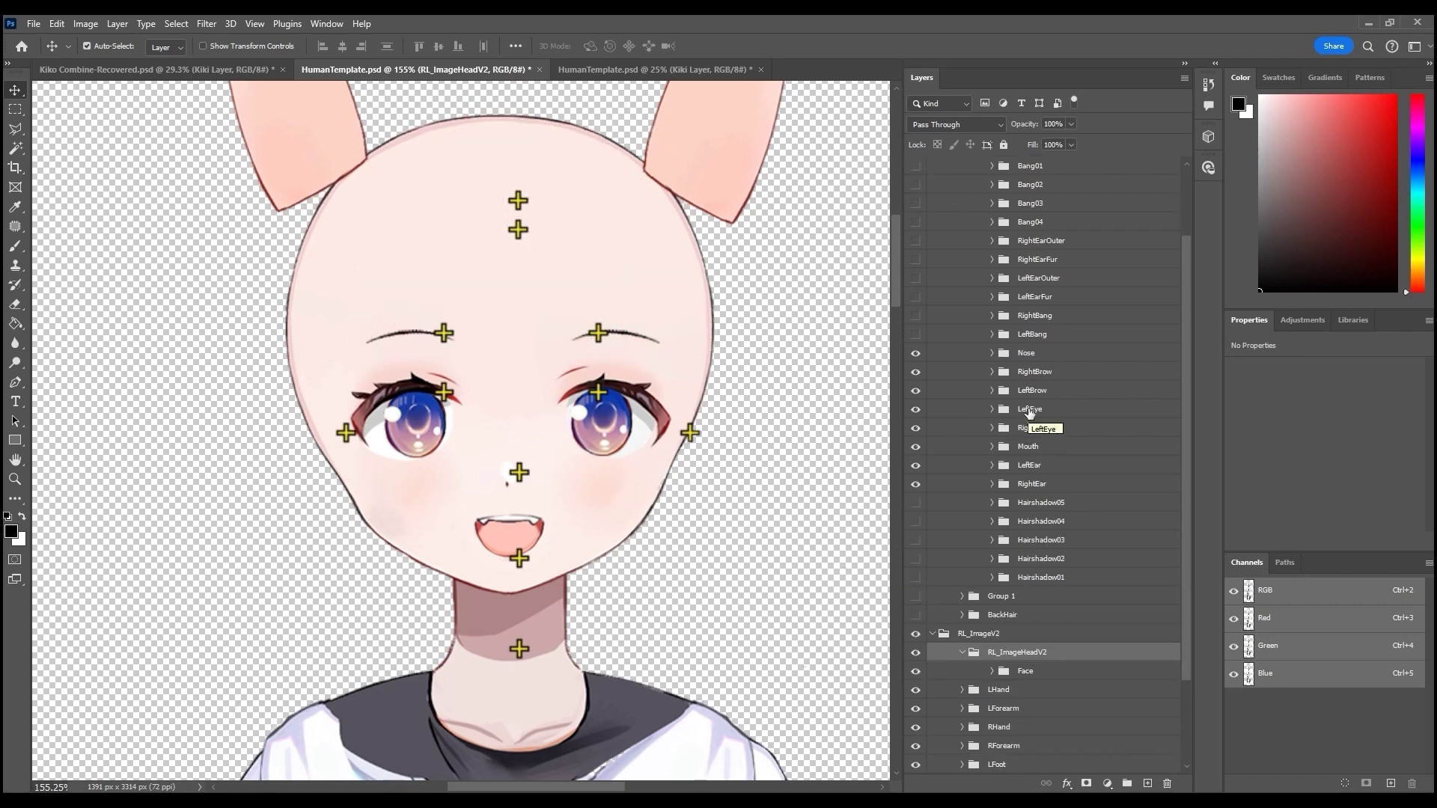
Check the contents of the Nose and Mouth groups, collapsing each afterward.
click(576, 476)
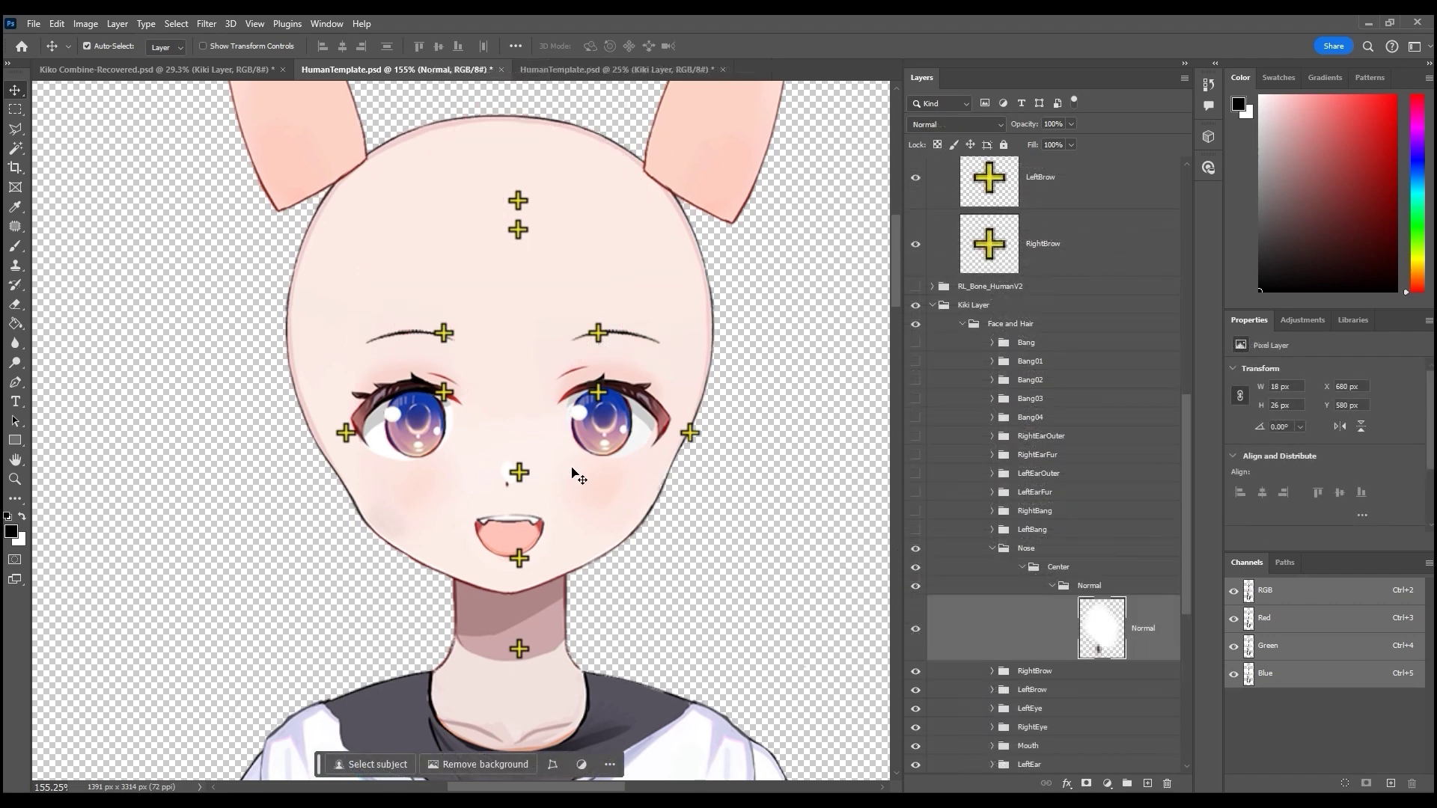
click(993, 551)
scroll(995, 543, down, 3)
click(998, 531)
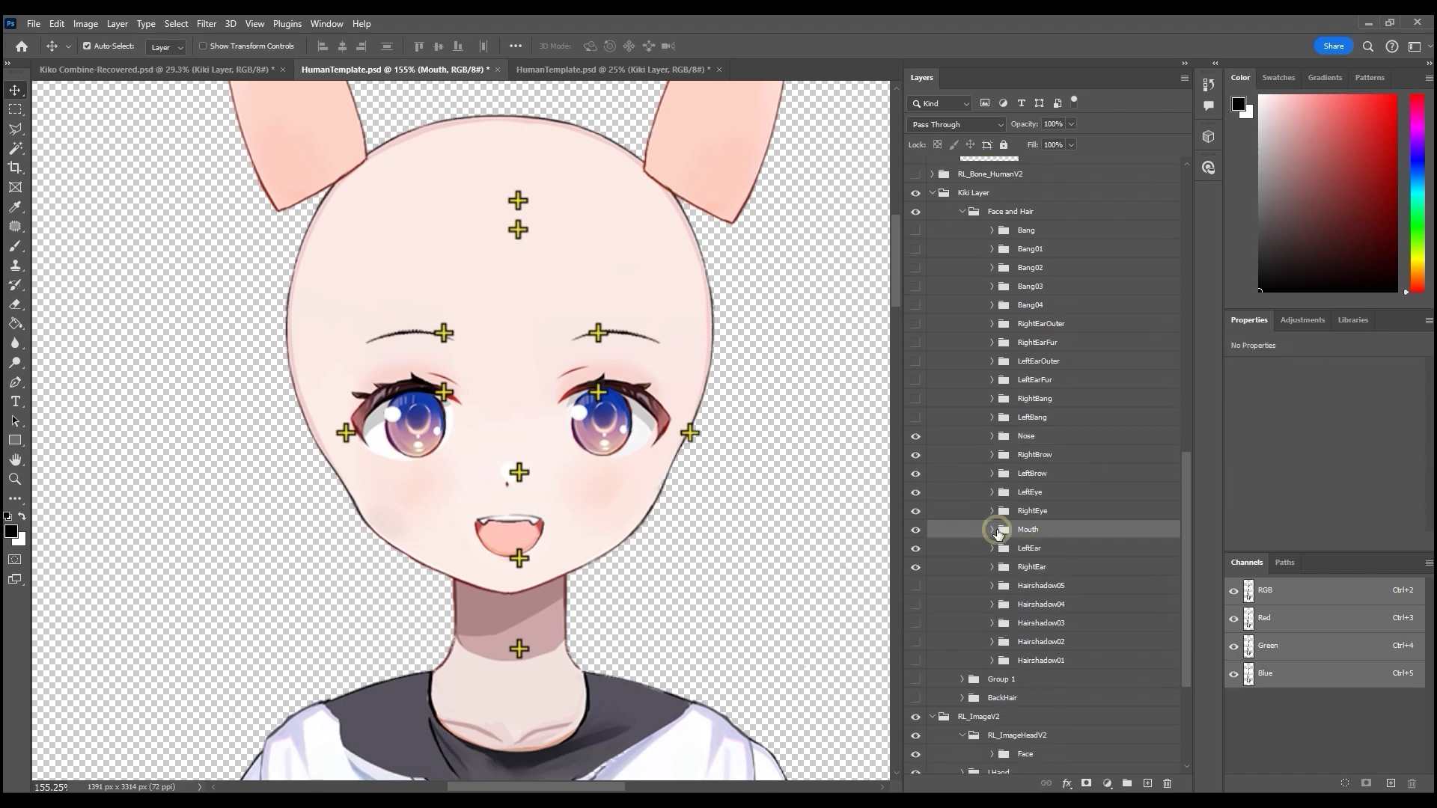
click(998, 531)
scroll(1003, 524, down, 2)
click(994, 494)
scroll(995, 449, down, 3)
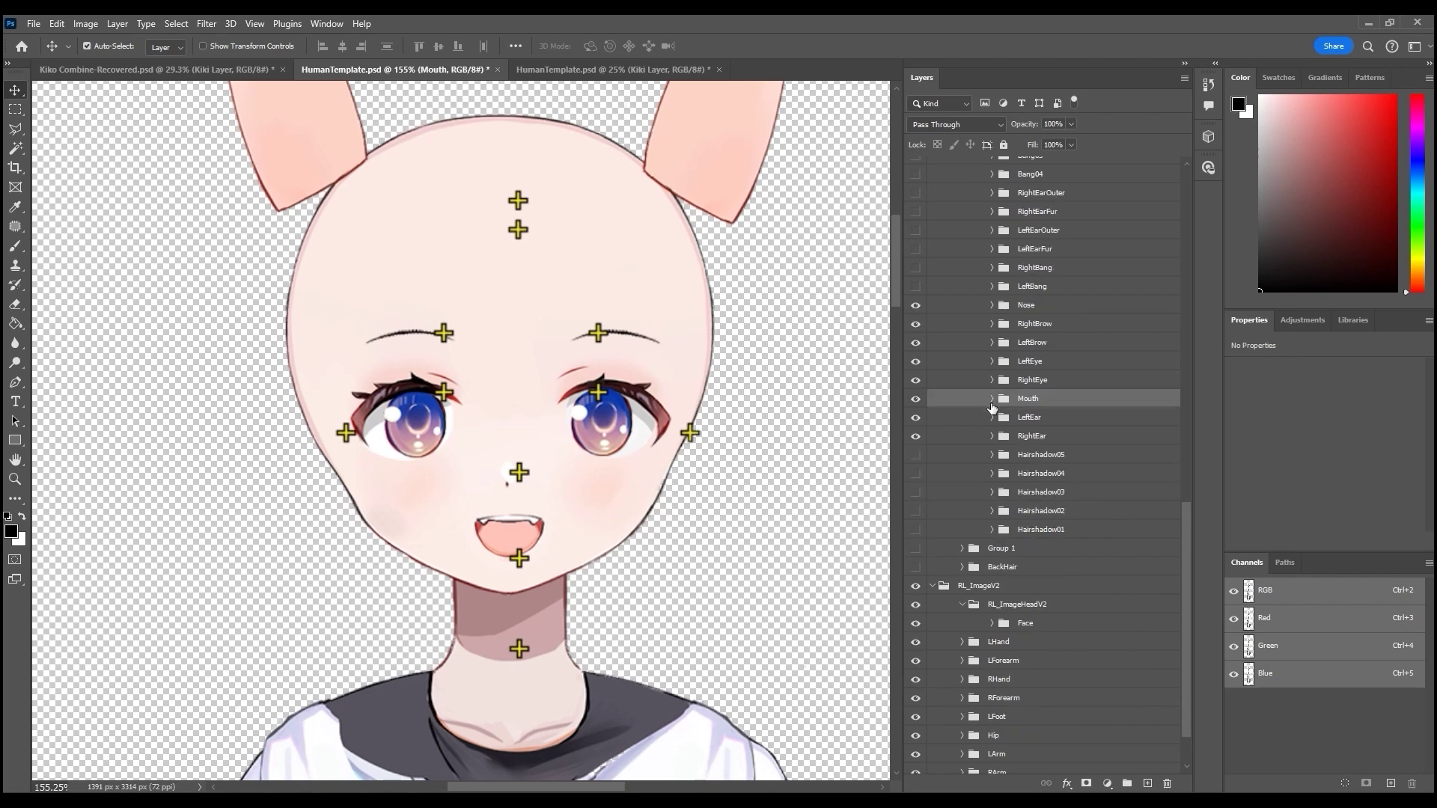
Move the eight groups from Nose through RightEar into RL_ImageHeadV2 above Face.
click(1033, 307)
shift+click(1031, 442)
drag(1036, 443, 1041, 608)
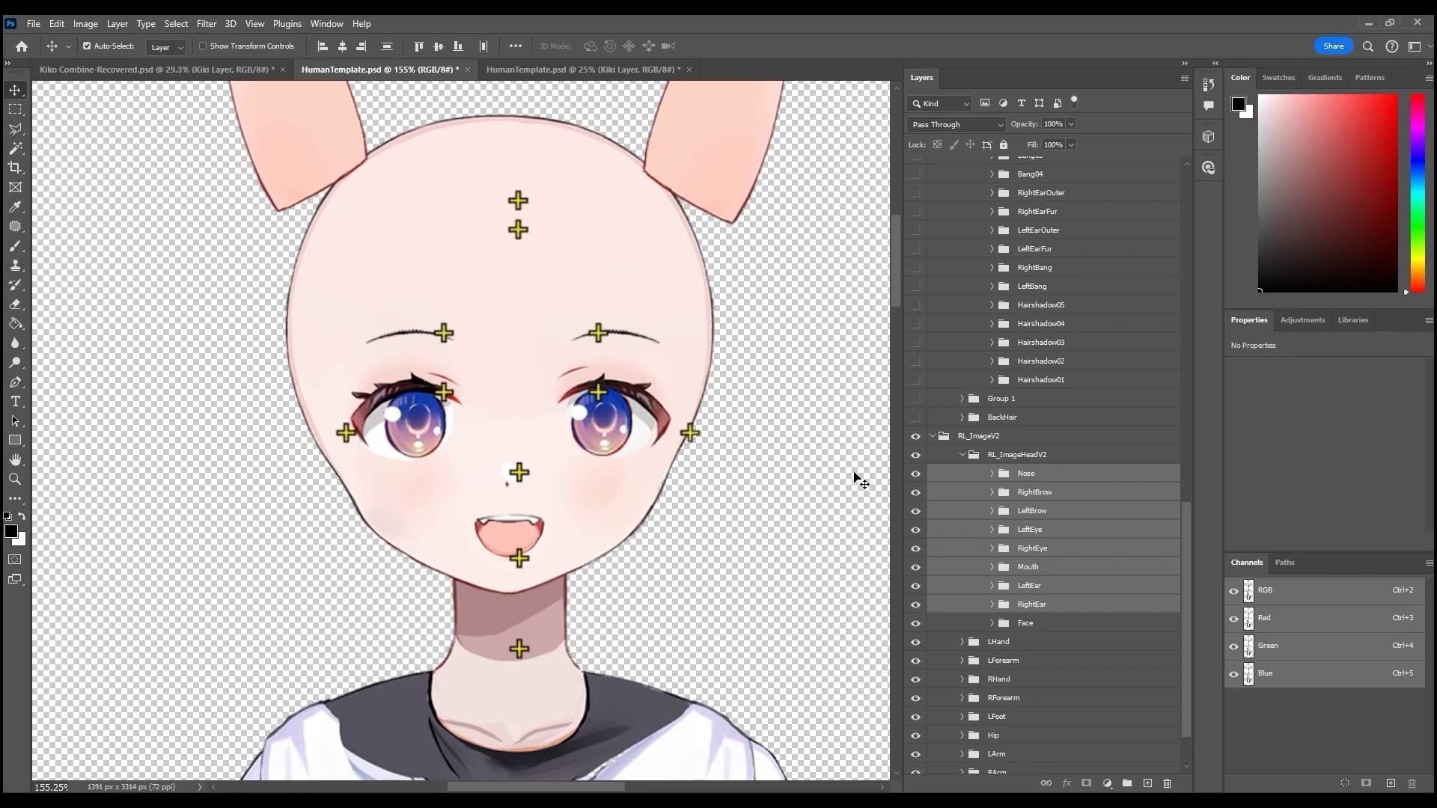
Move the LeftEar and RightEar marker crosses onto Kiko's ears.
click(687, 432)
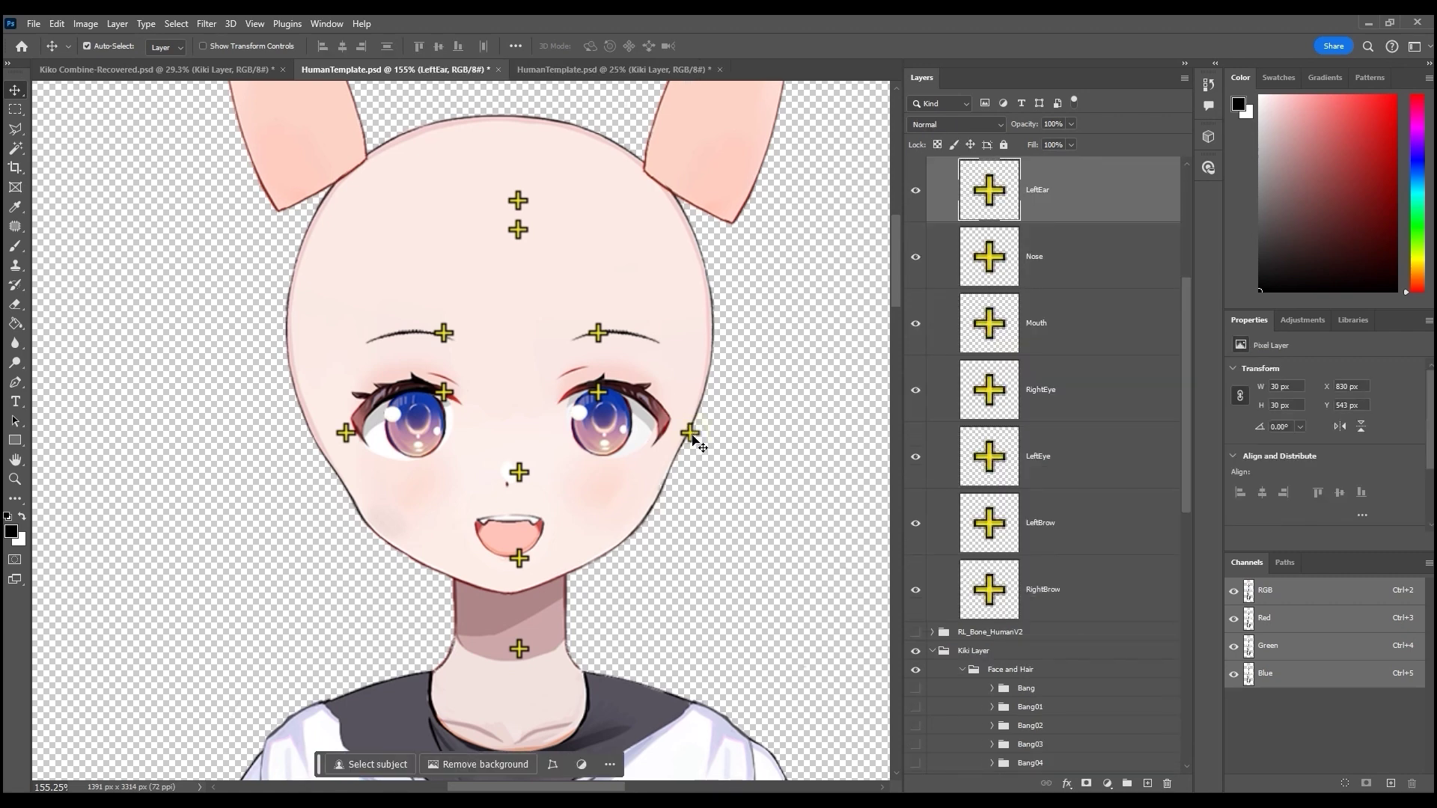
click(758, 111)
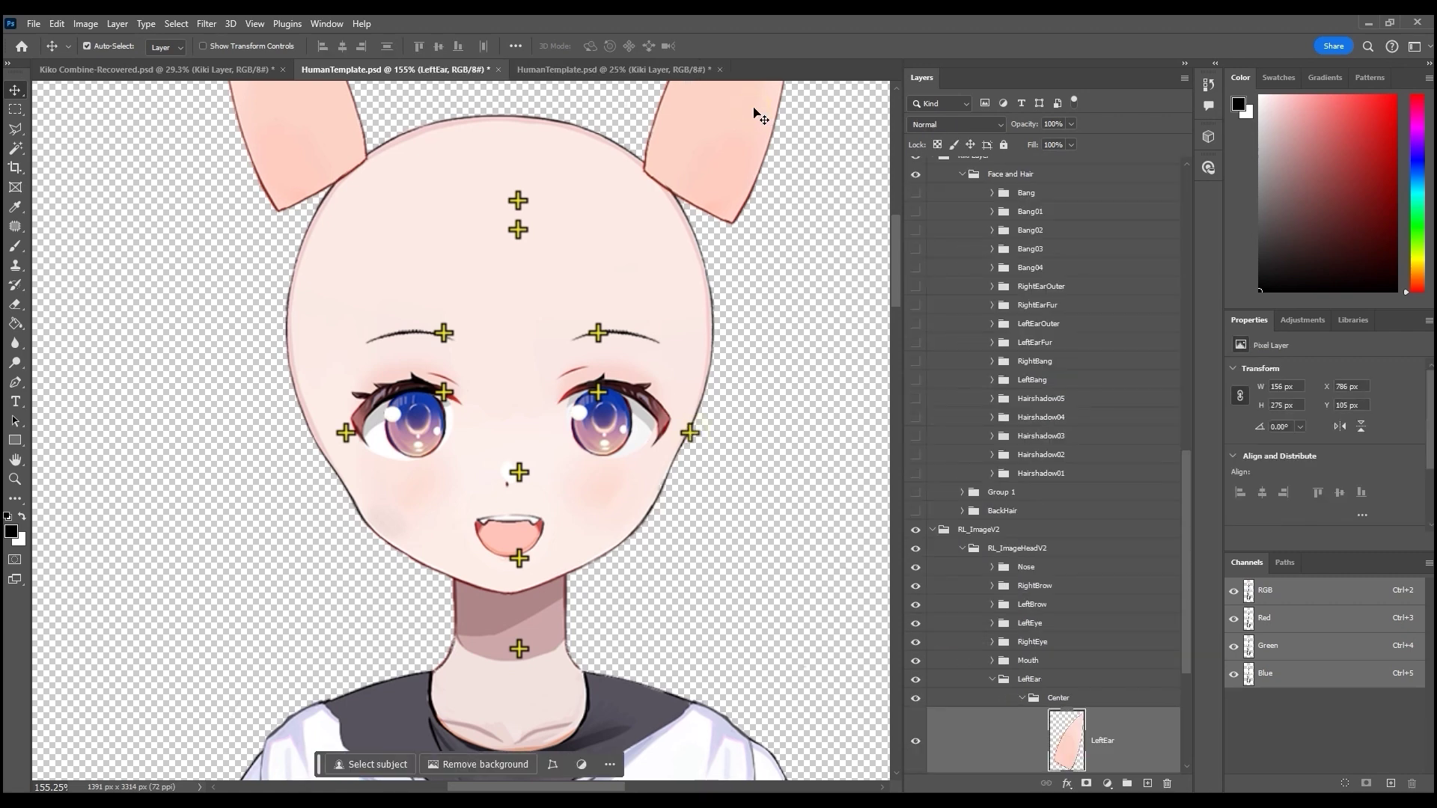
scroll(1080, 684, down, 1)
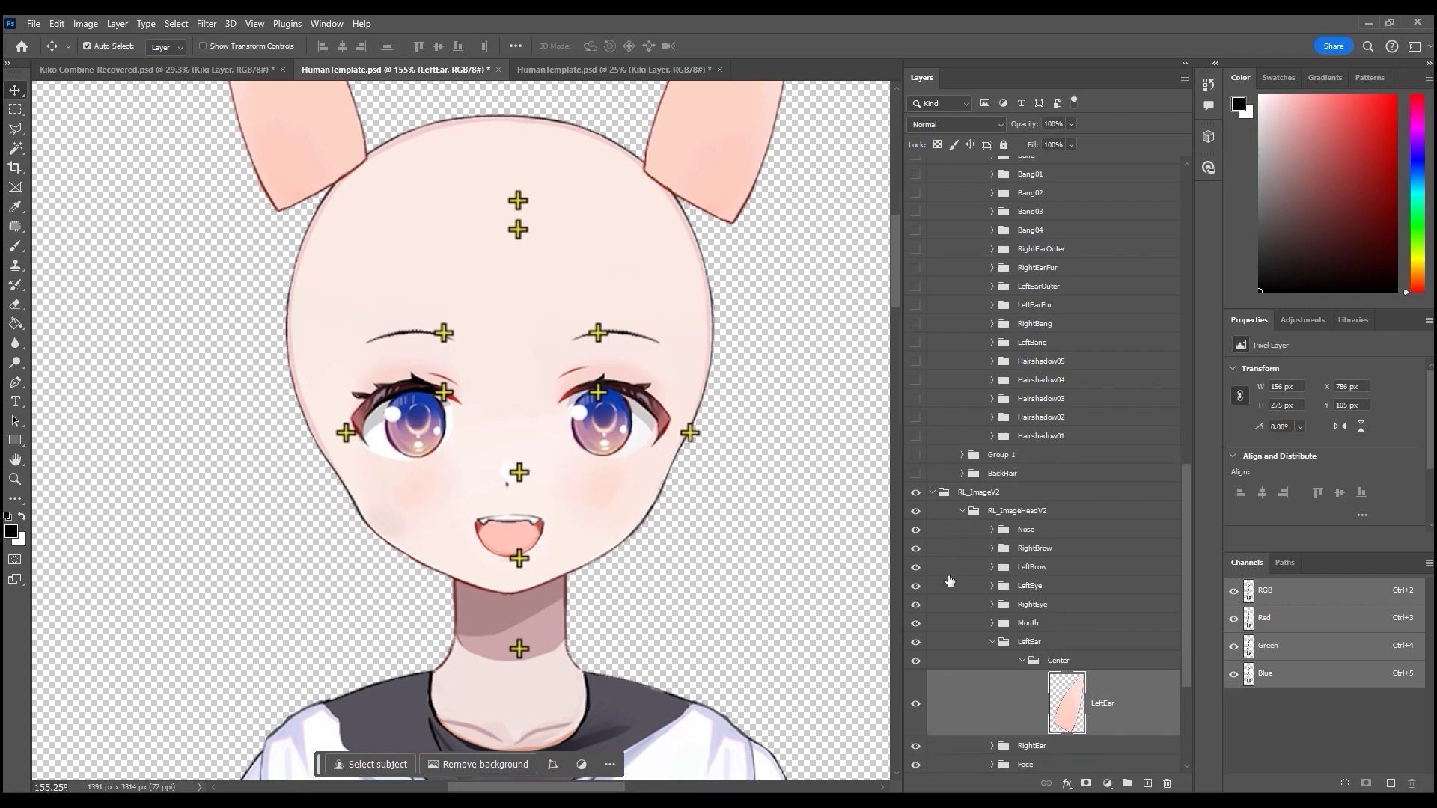
drag(689, 433, 672, 183)
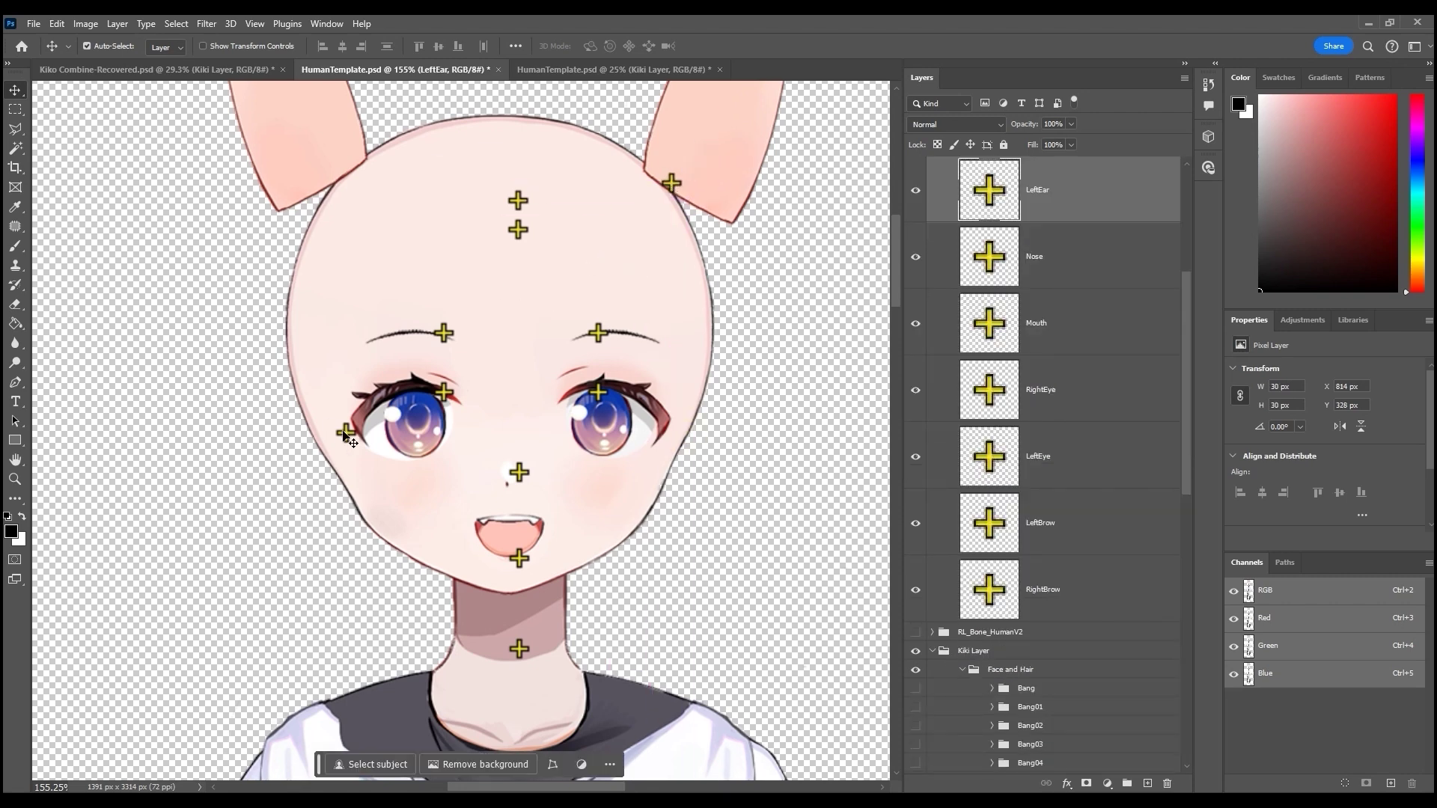
drag(345, 434, 343, 177)
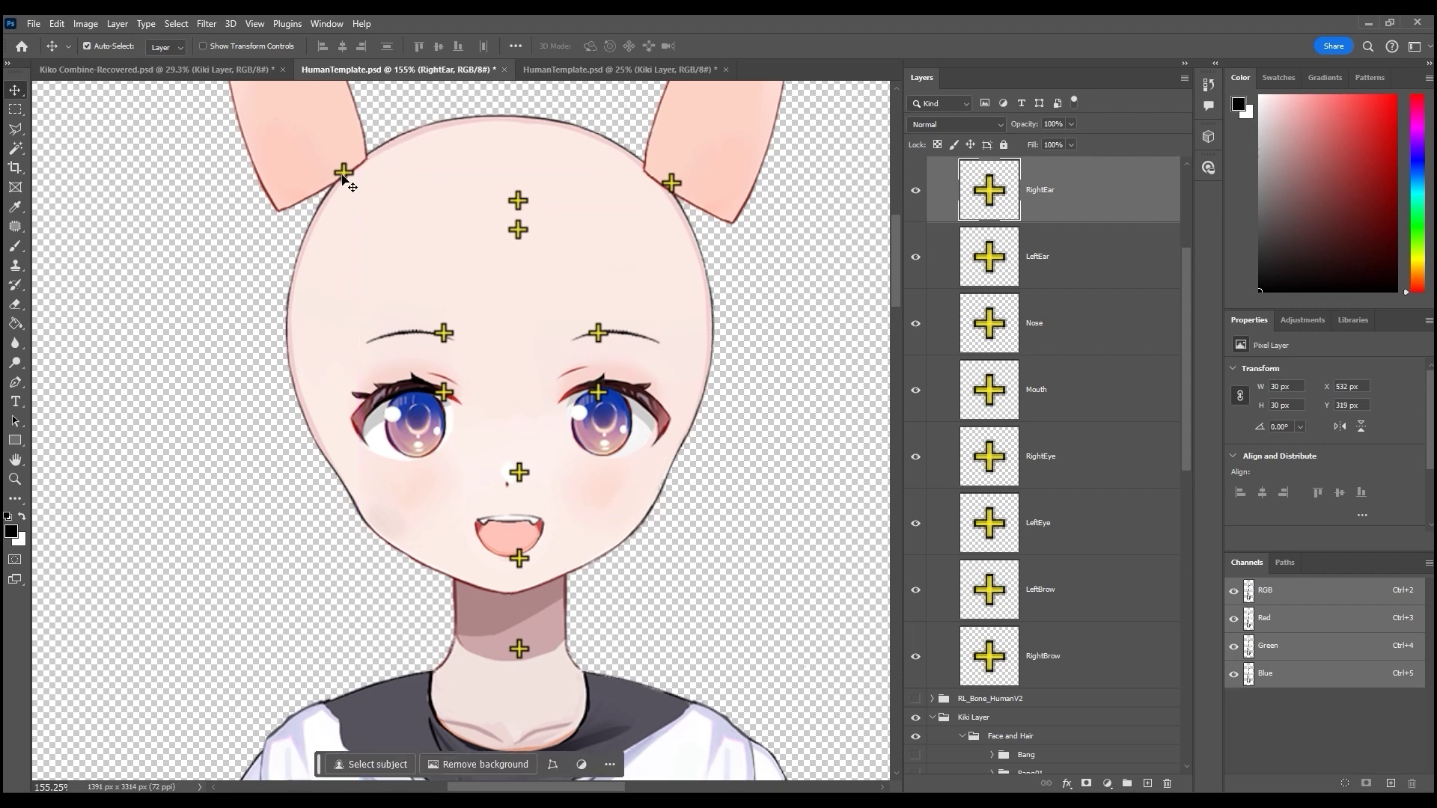
click(274, 142)
click(344, 175)
Move the brow, eye, nose, mouth and Face markers onto their features, then save.
drag(458, 340, 427, 336)
drag(608, 343, 624, 339)
drag(448, 395, 427, 425)
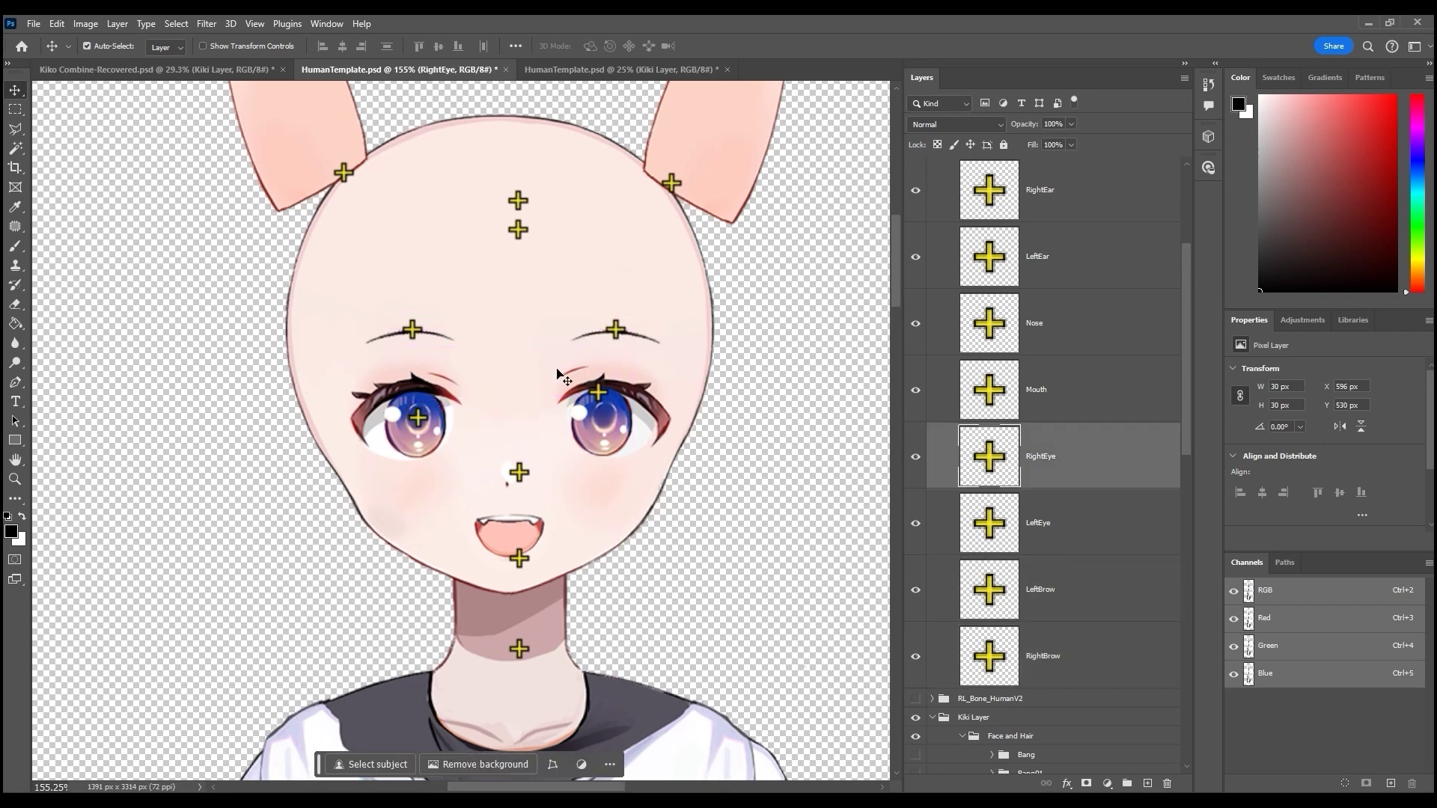
drag(599, 396, 607, 420)
drag(519, 472, 510, 471)
drag(522, 562, 512, 544)
drag(522, 657, 505, 563)
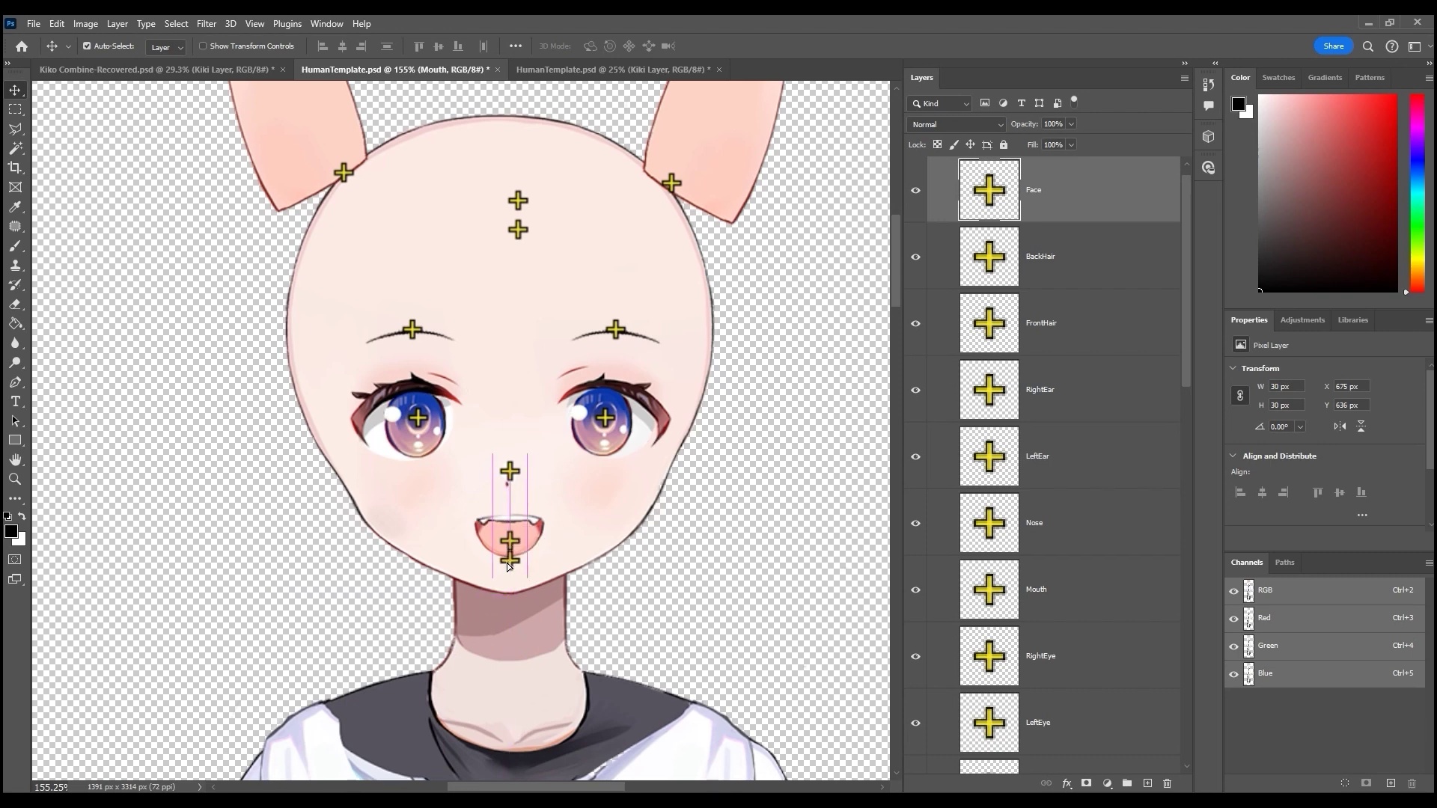
click(57, 23)
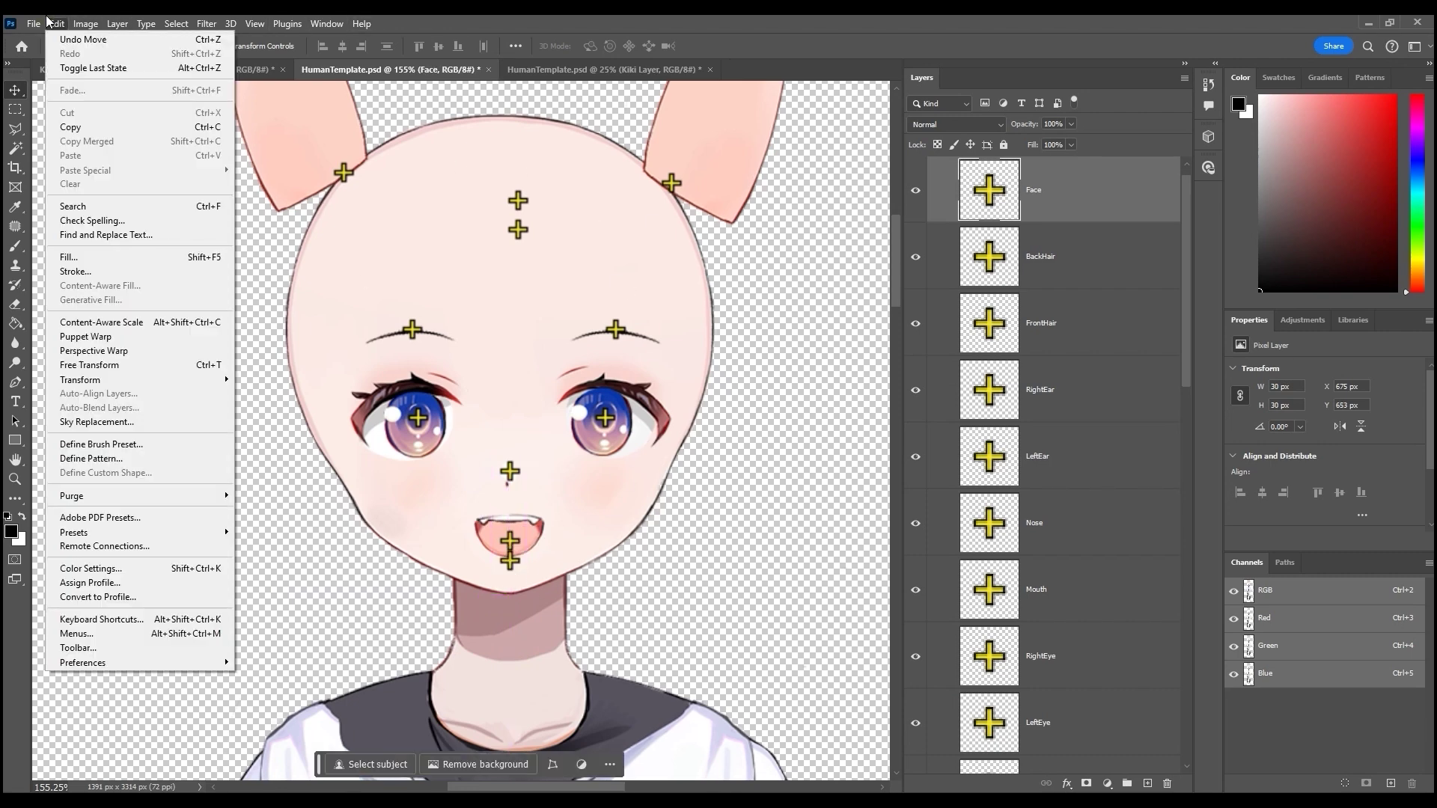
mouse_move(34, 23)
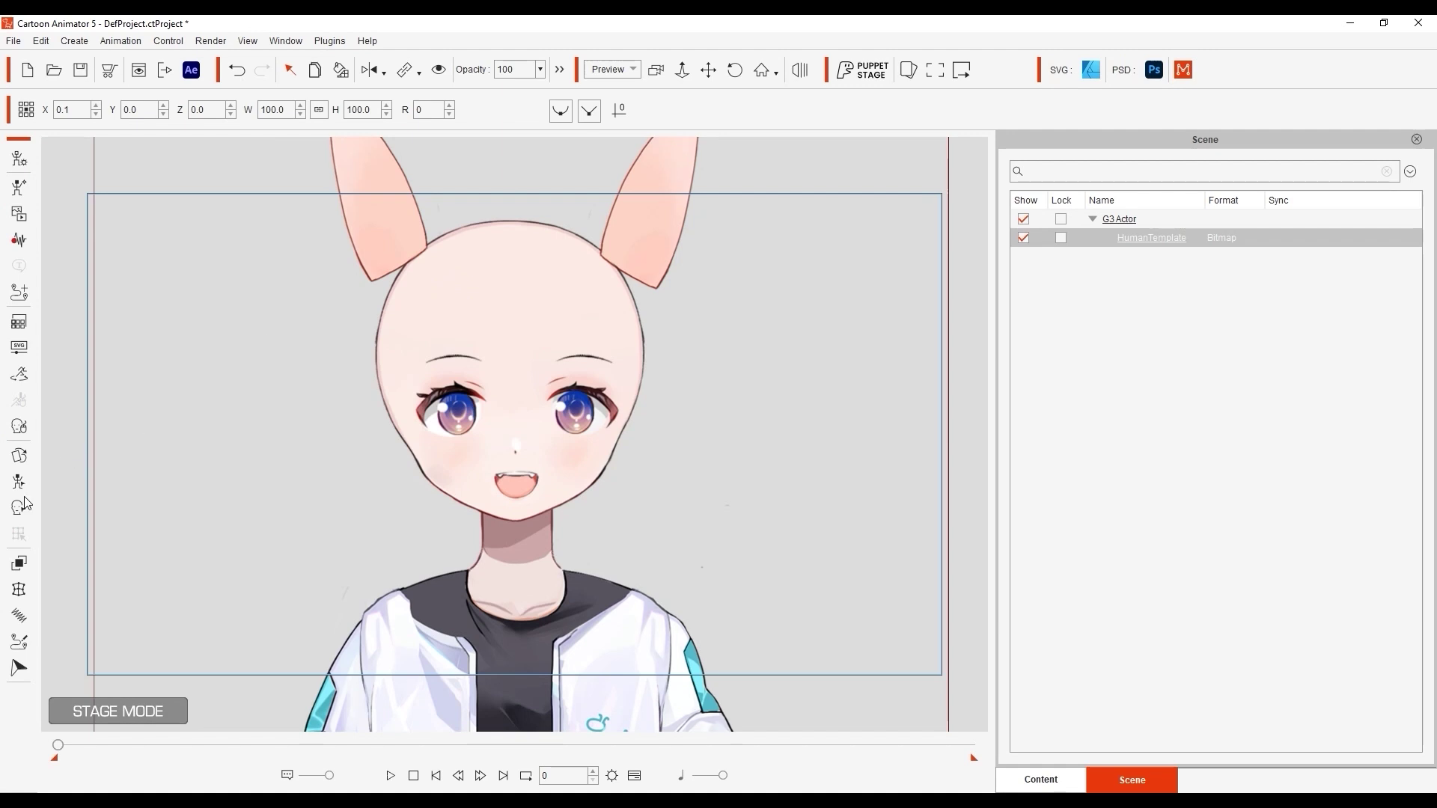
On the Transform tab, nudge the Right Eye left, then select Left Eye, both brows and Mouth.
click(871, 171)
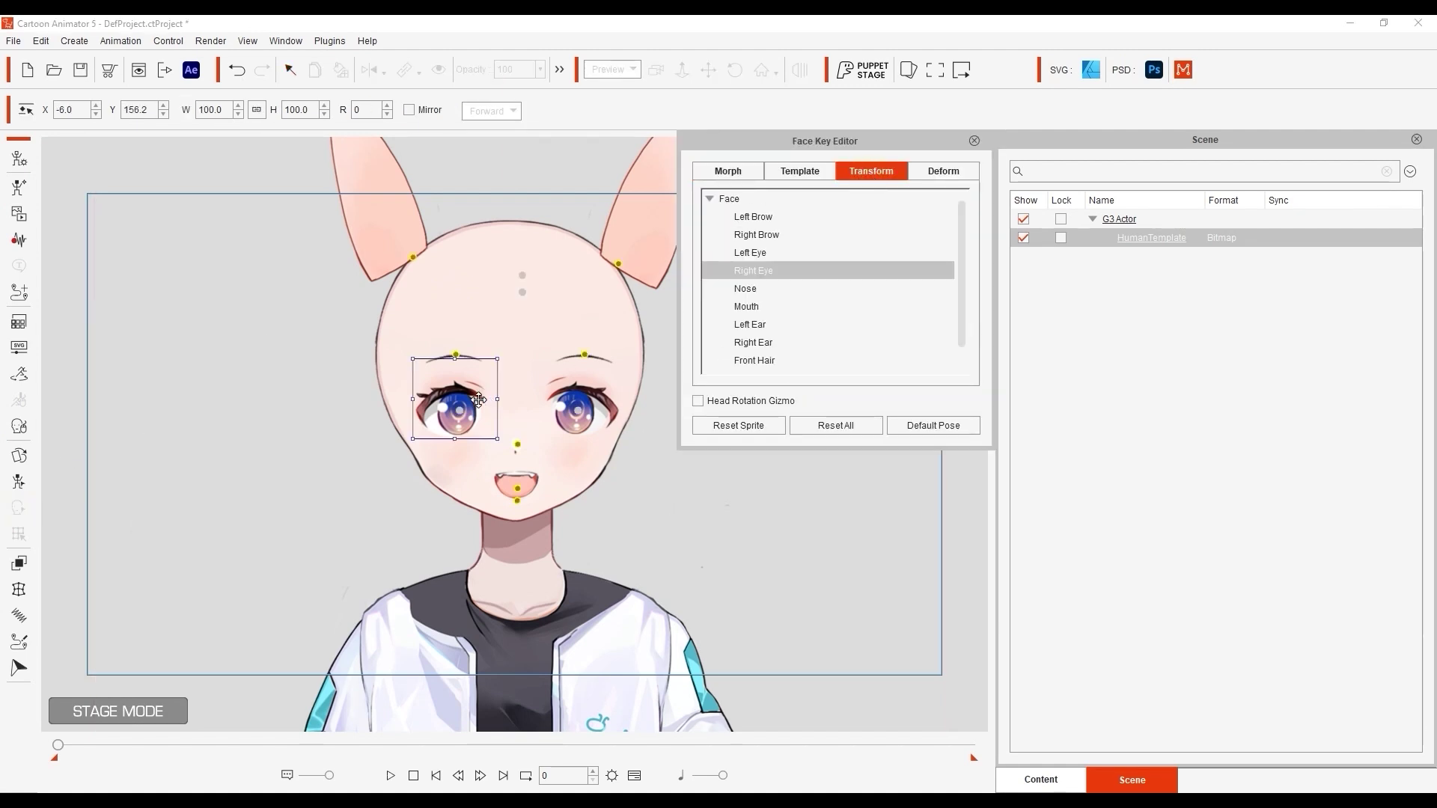
drag(485, 390, 478, 392)
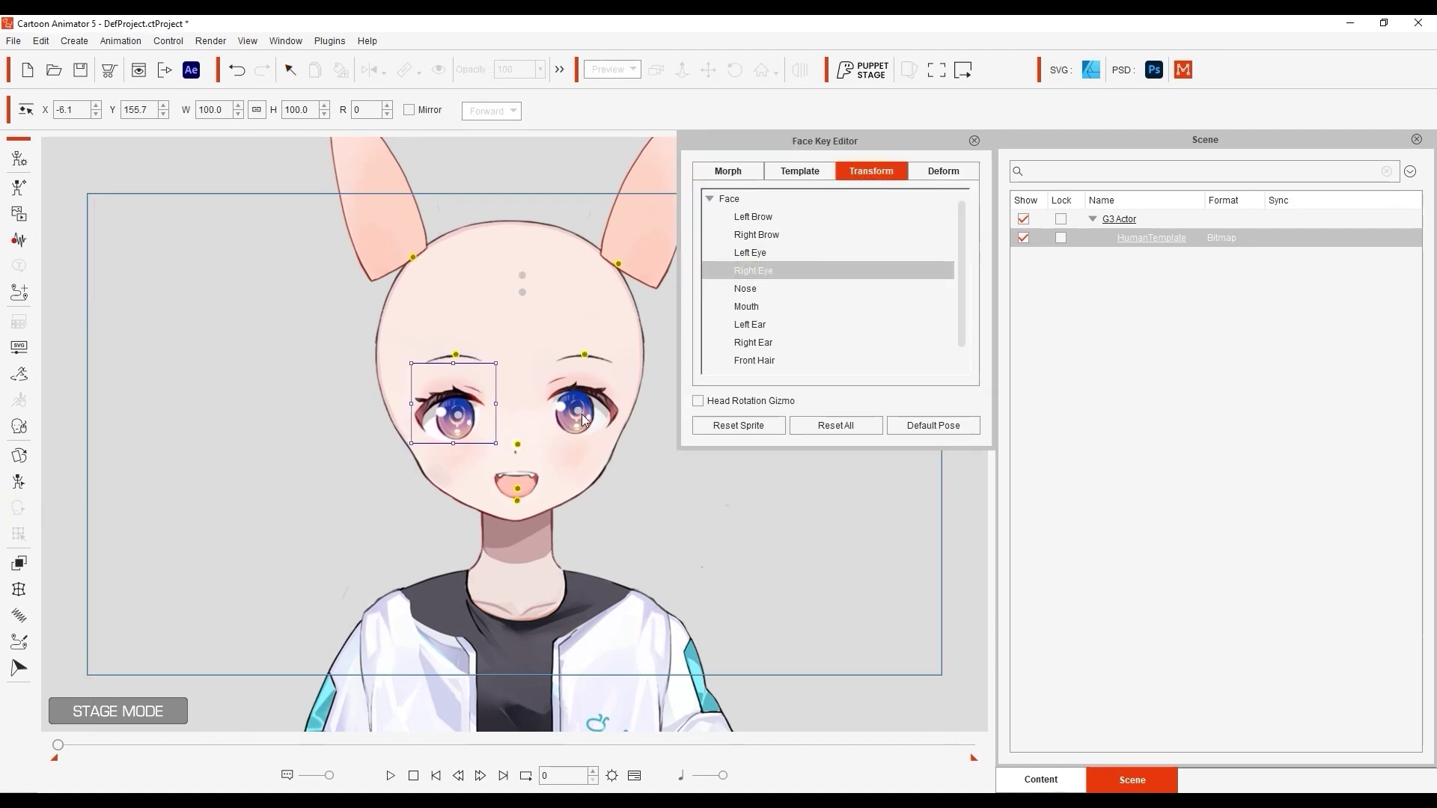
click(585, 420)
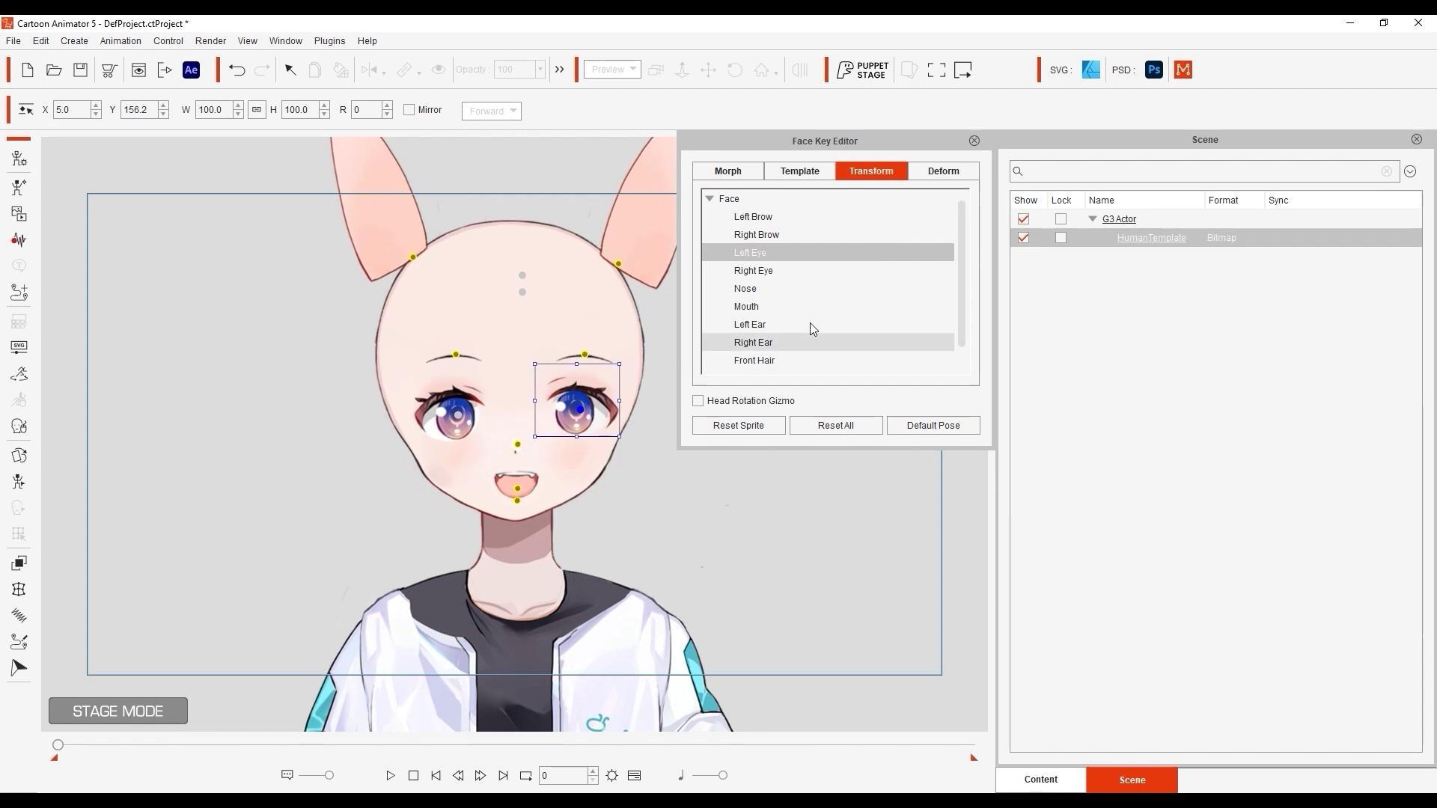
click(585, 354)
click(456, 354)
click(517, 488)
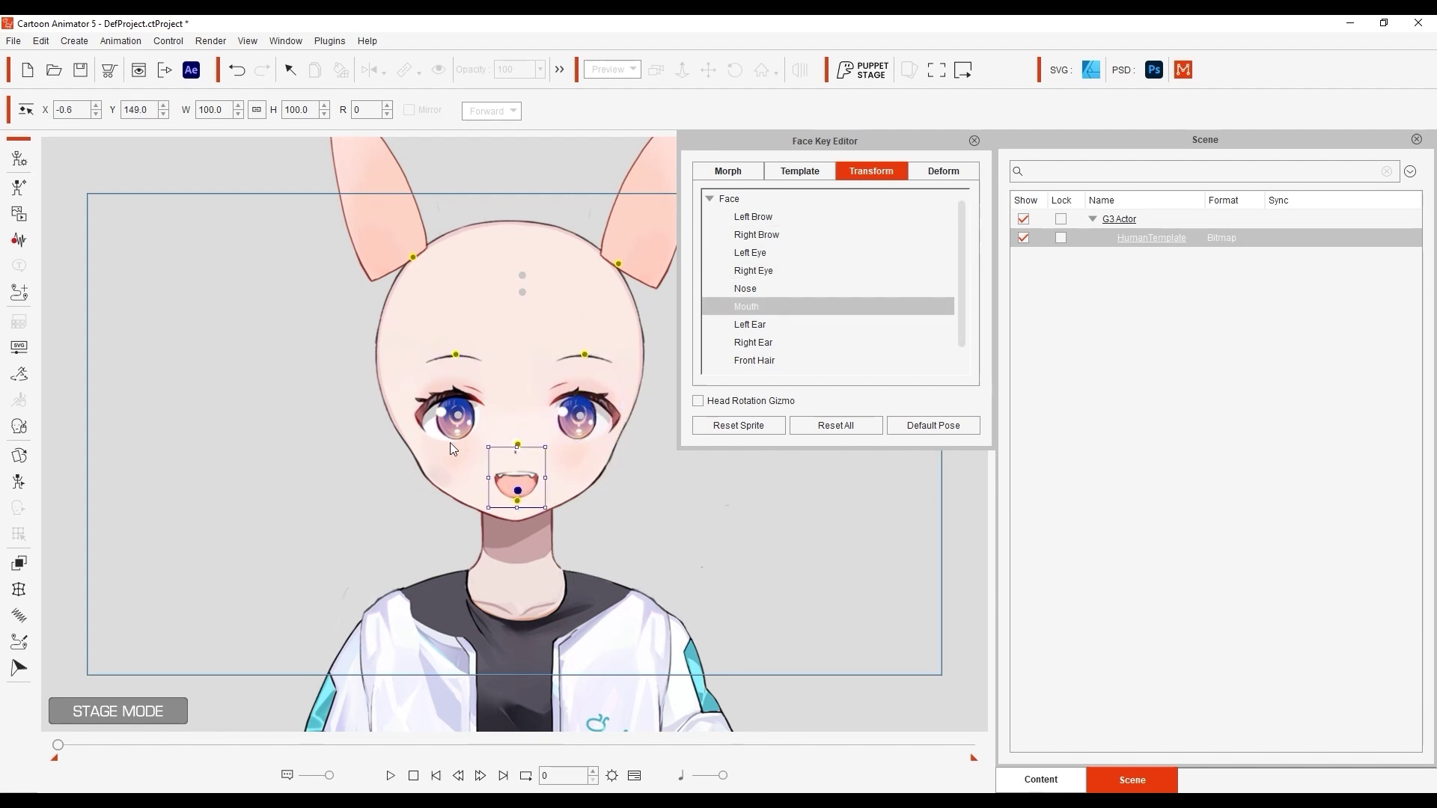